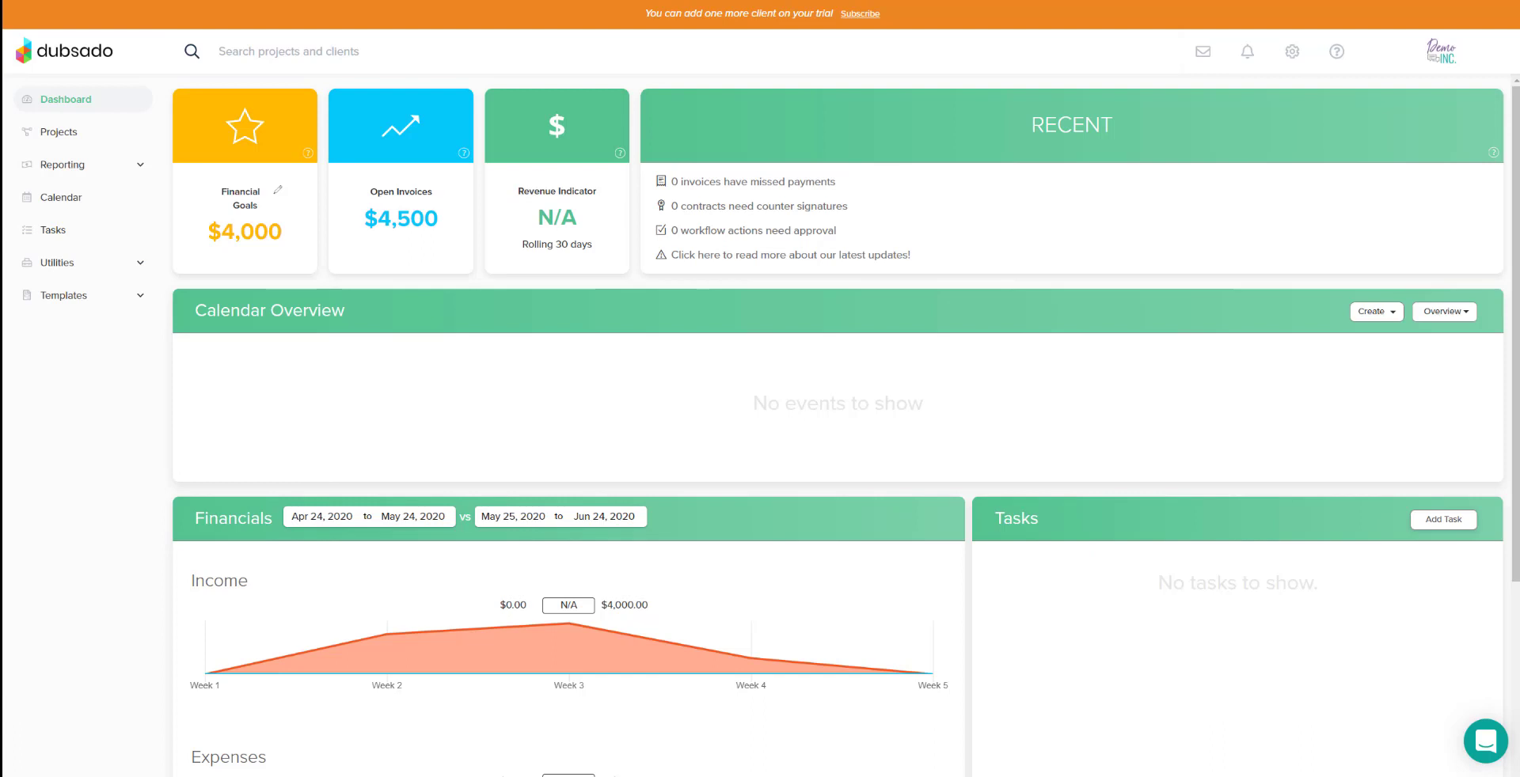
- Open the Creative Project in Dubsado and view its invoice with the recorded payments
{"action": "left_click", "coordinate": [73, 133]}
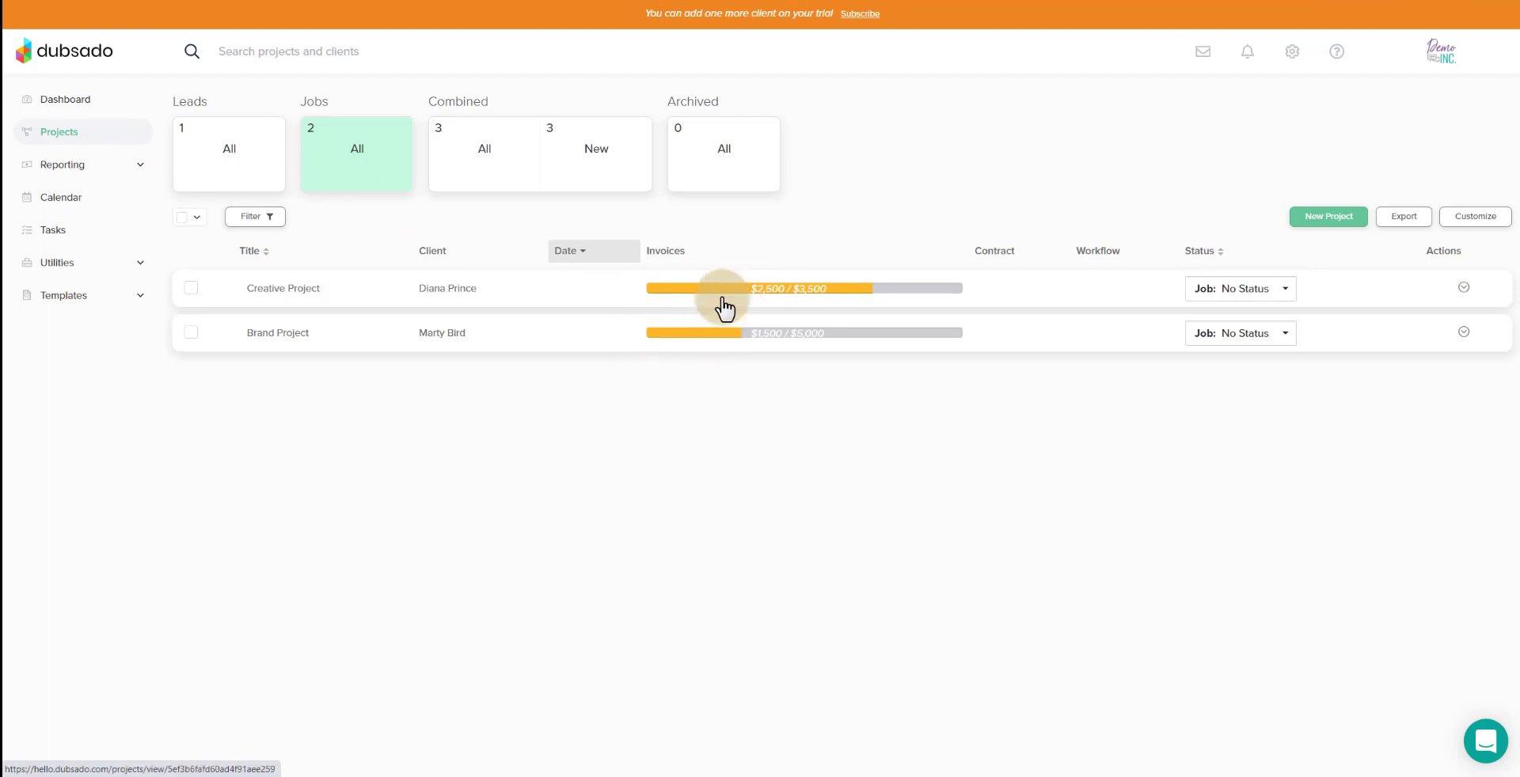
{"action": "left_click", "coordinate": [543, 303]}
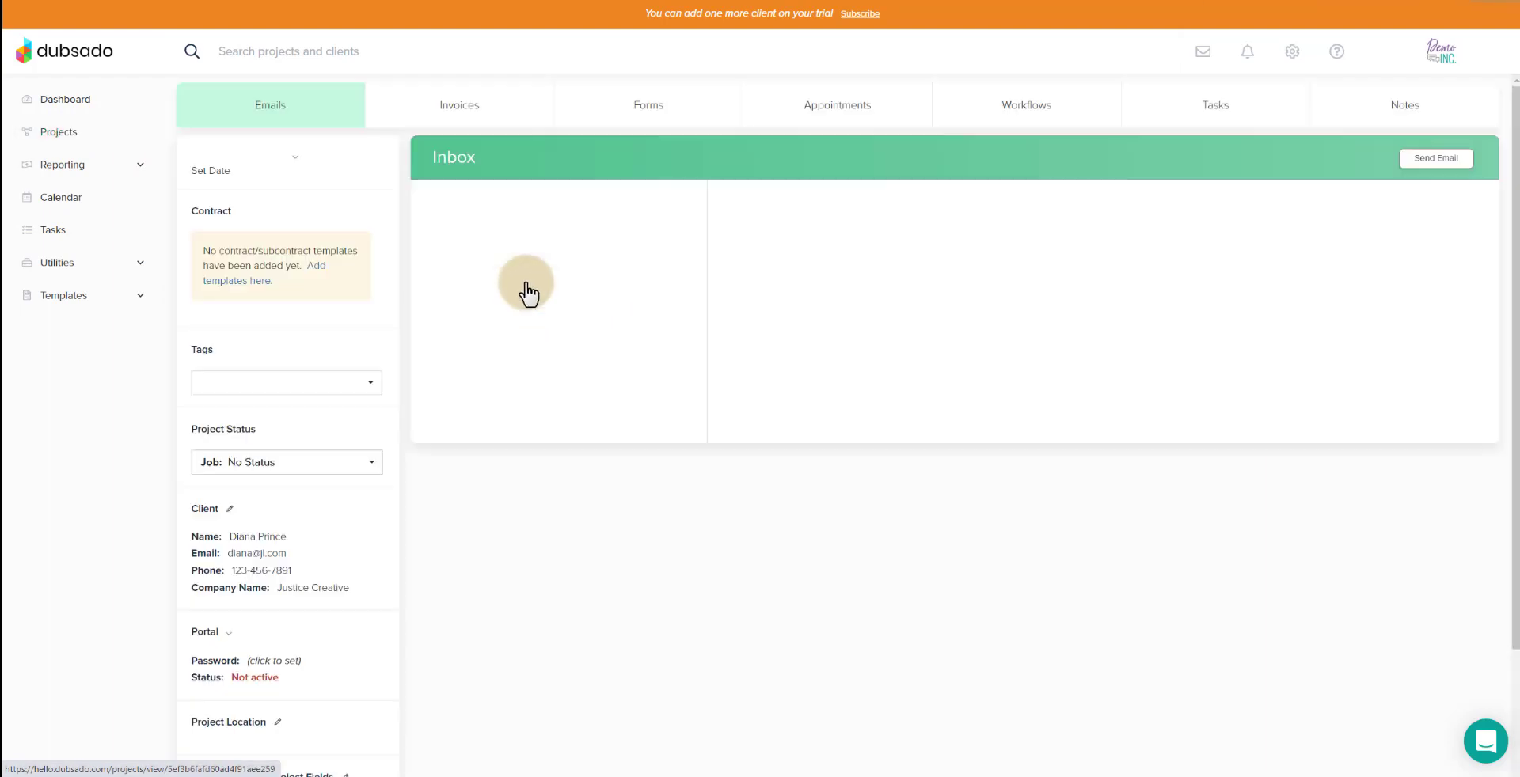
{"action": "left_click", "coordinate": [464, 115]}
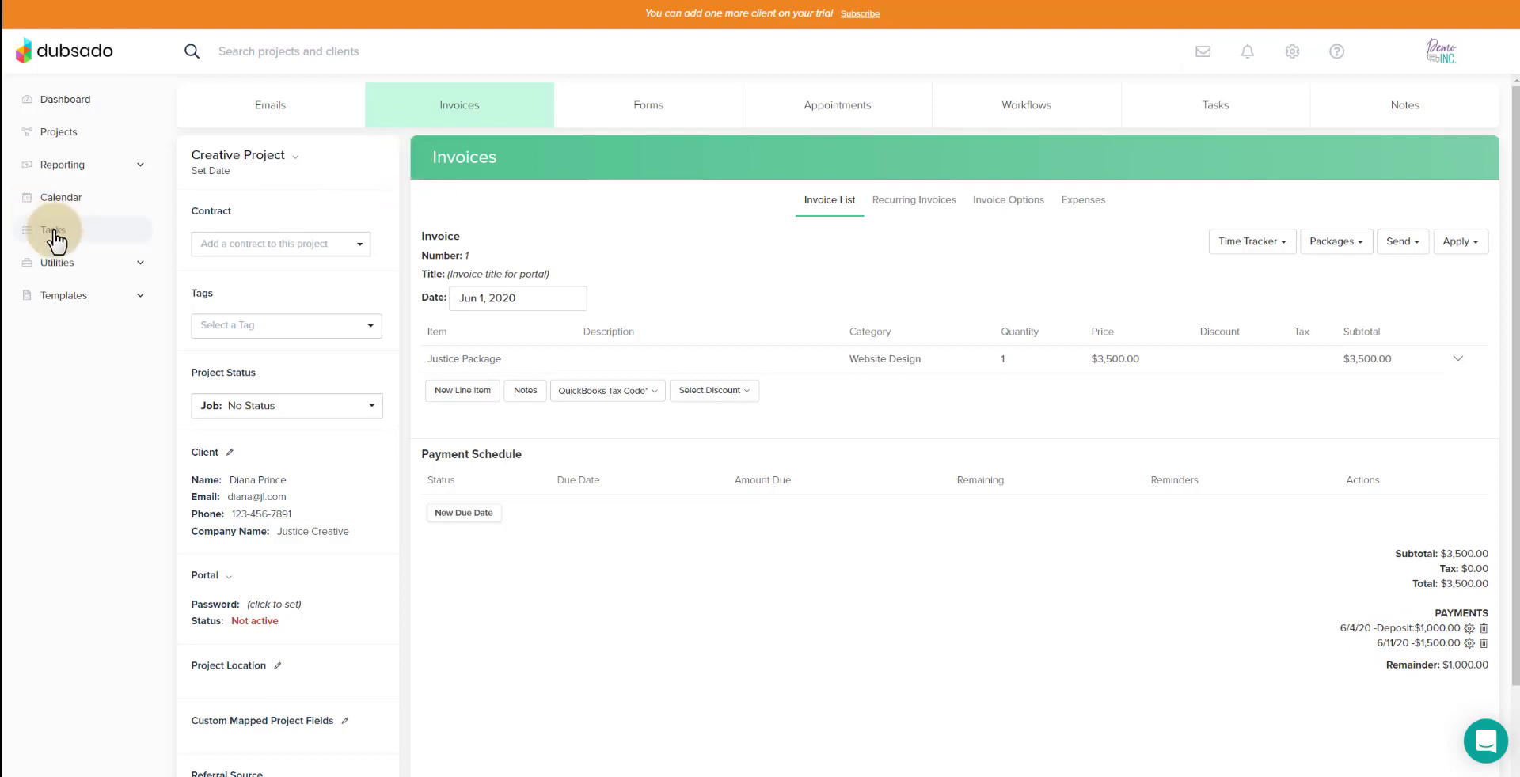
{"action": "left_click", "coordinate": [62, 164]}
{"action": "left_click", "coordinate": [57, 264]}
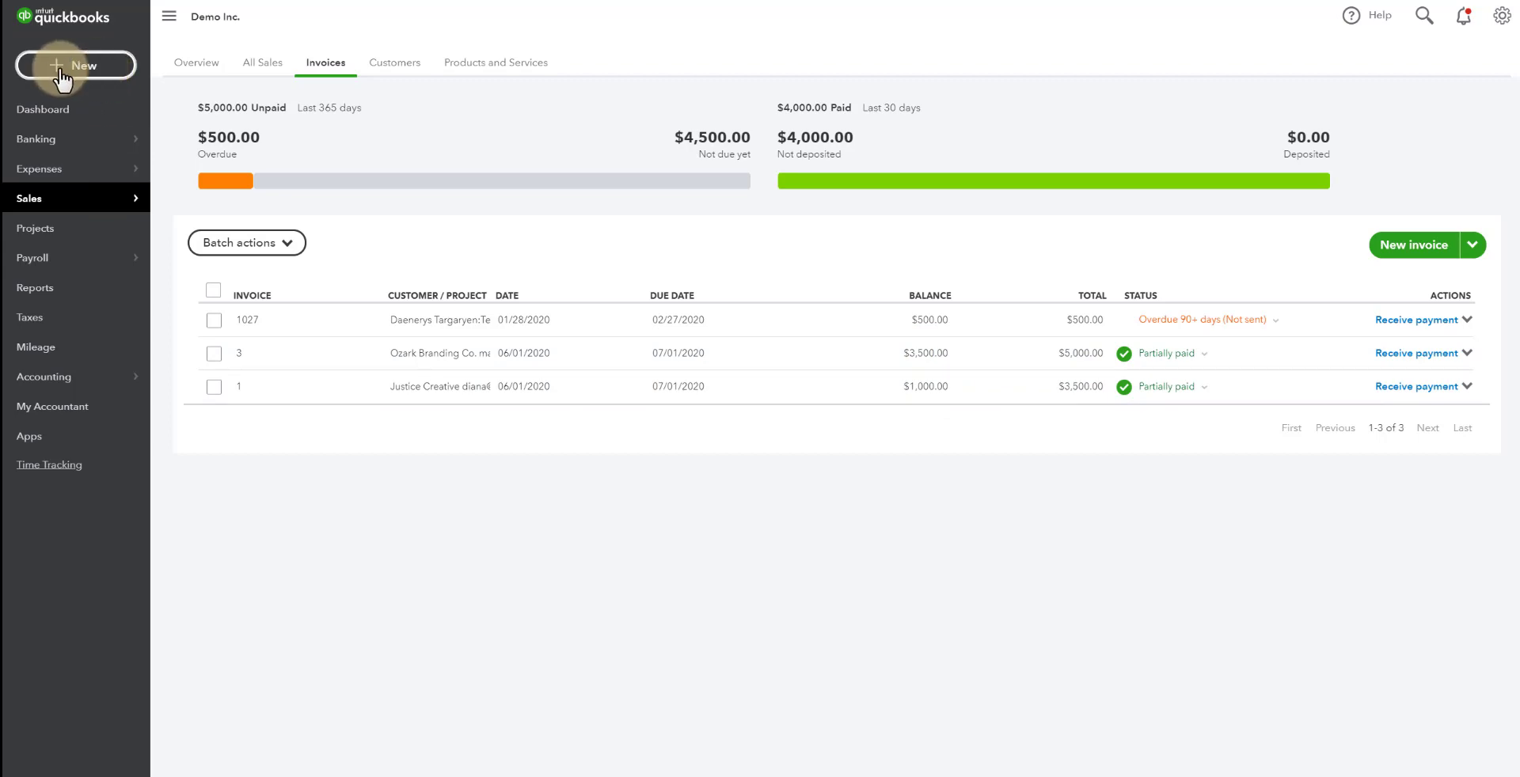
- Switch to QuickBooks, view the undeposited payments in a new bank deposit, and close it without saving
{"action": "left_click", "coordinate": [95, 78]}
{"action": "left_click", "coordinate": [603, 155]}
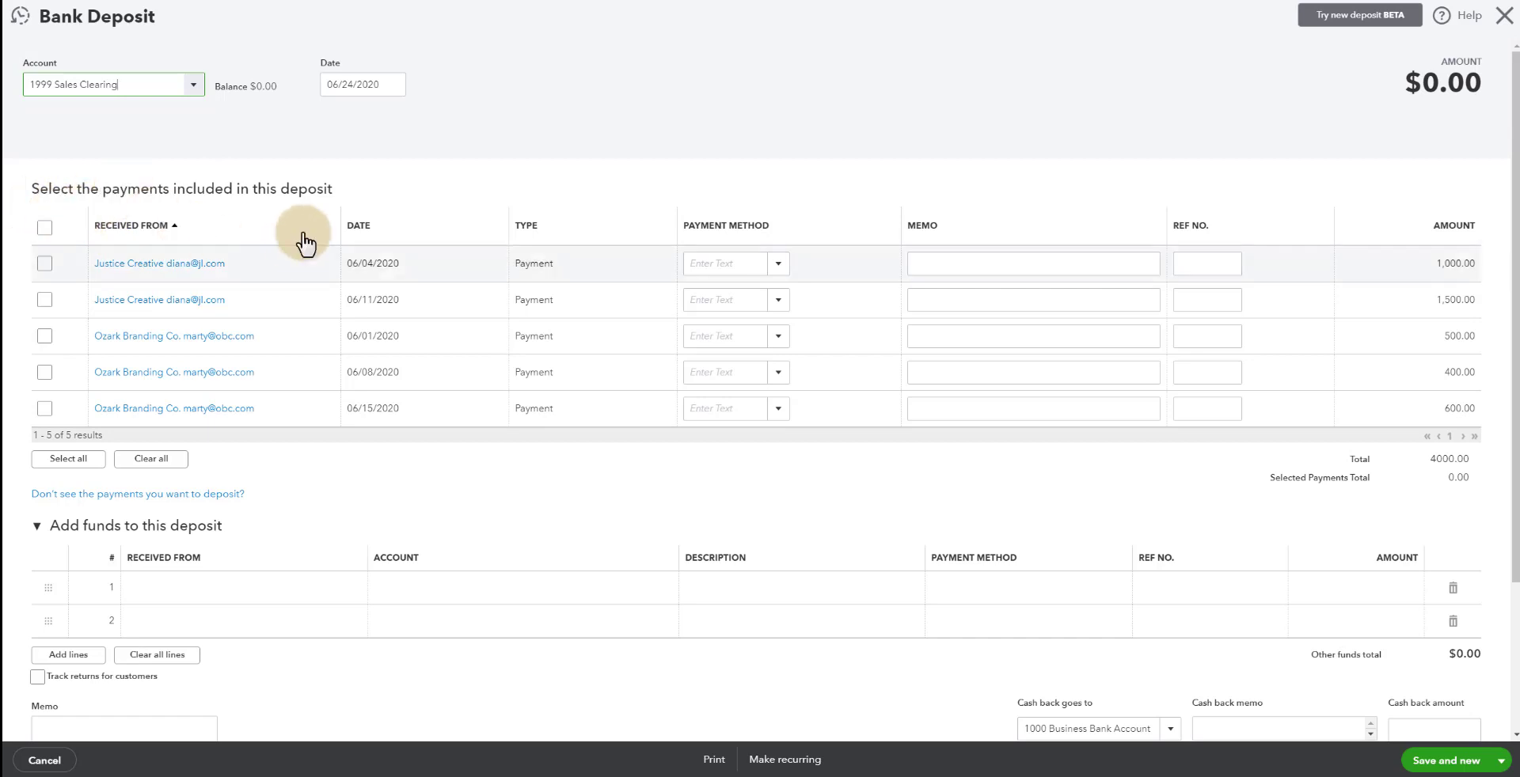
{"action": "left_click", "coordinate": [1501, 22]}
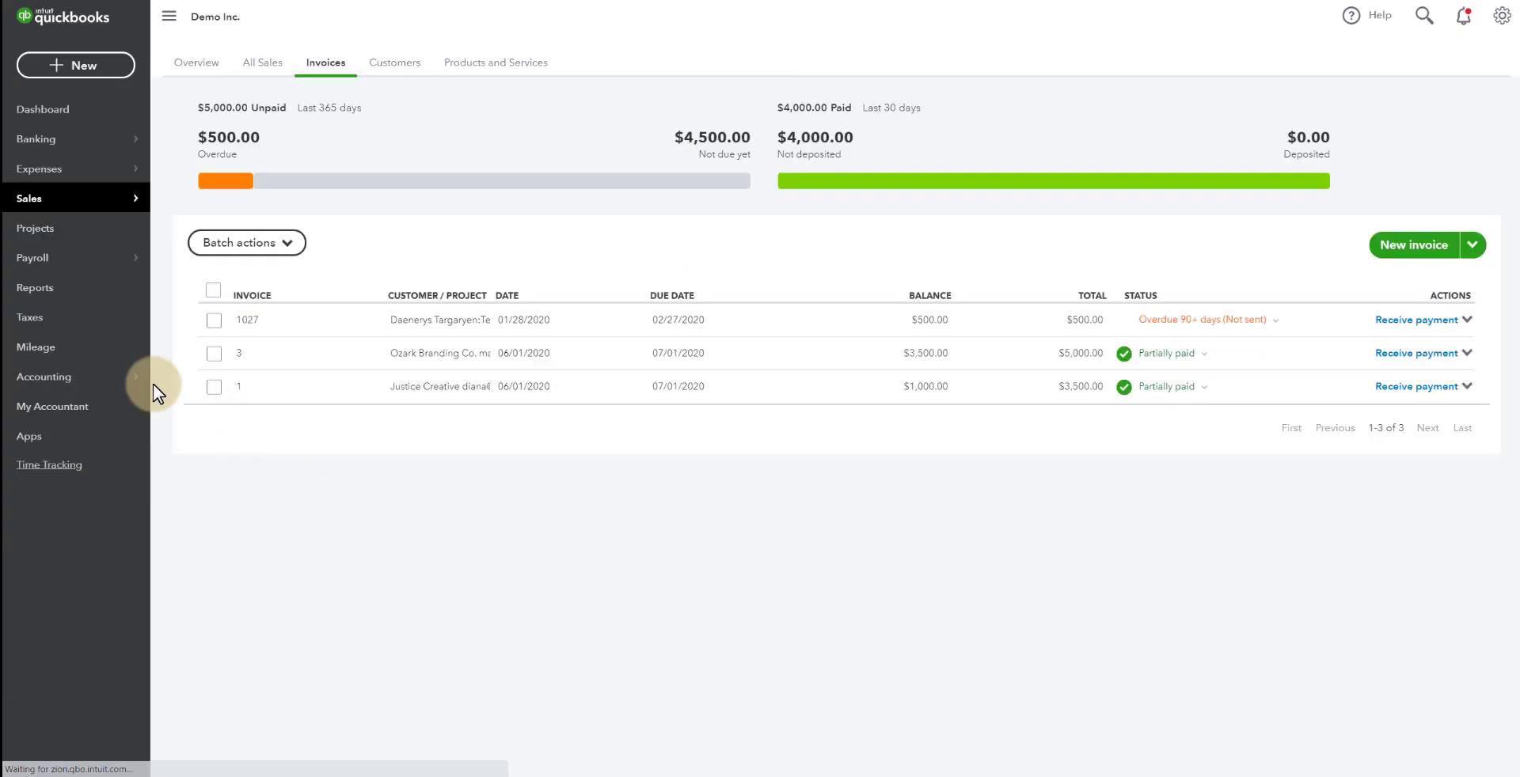
- Compare the bank feed's Stripe transfers with the undeposited payments in a new bank deposit, closing the deposit without saving
{"action": "left_click", "coordinate": [39, 140]}
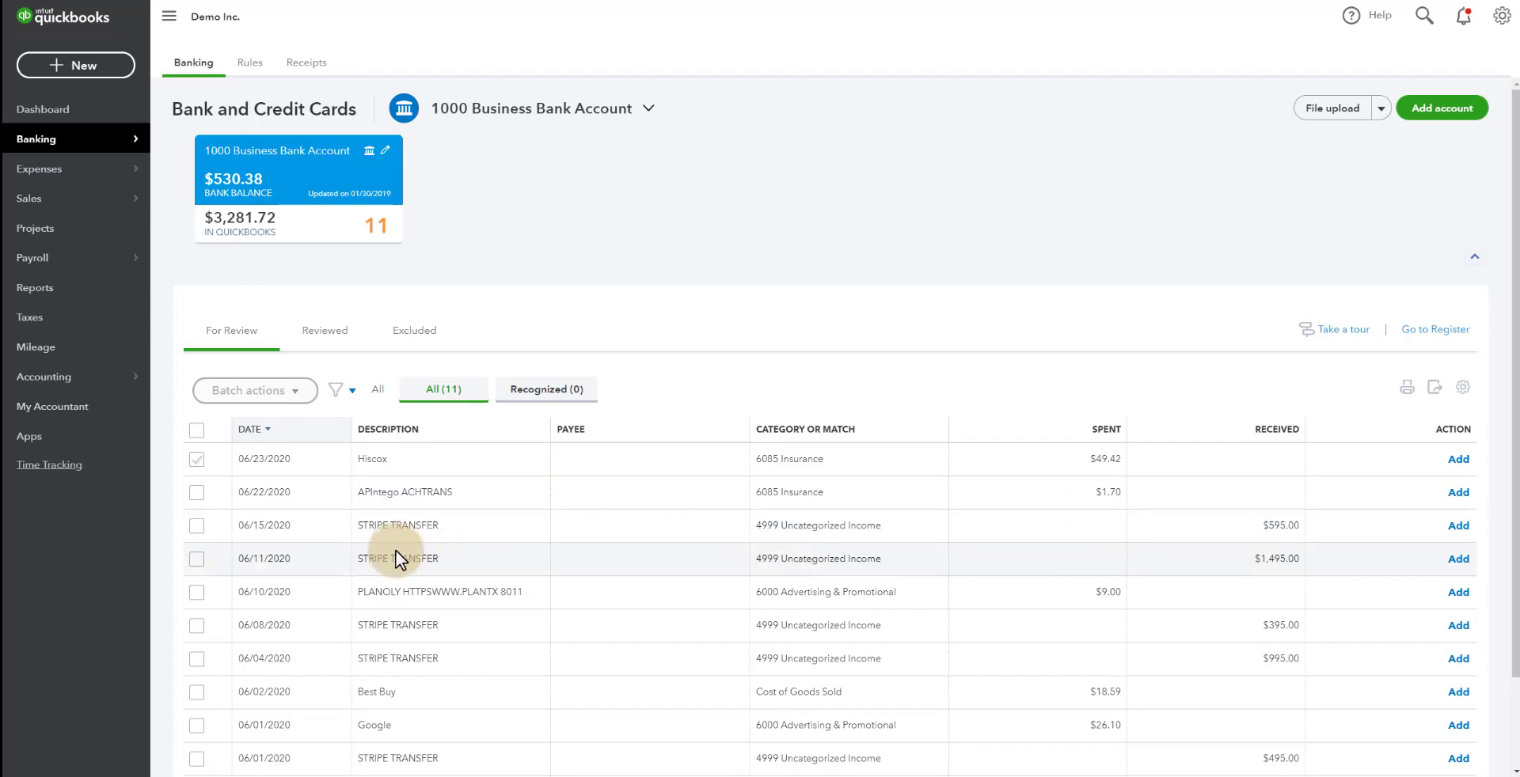
{"action": "scroll", "coordinate": [370, 597], "scroll_direction": "down", "scroll_amount": 1}
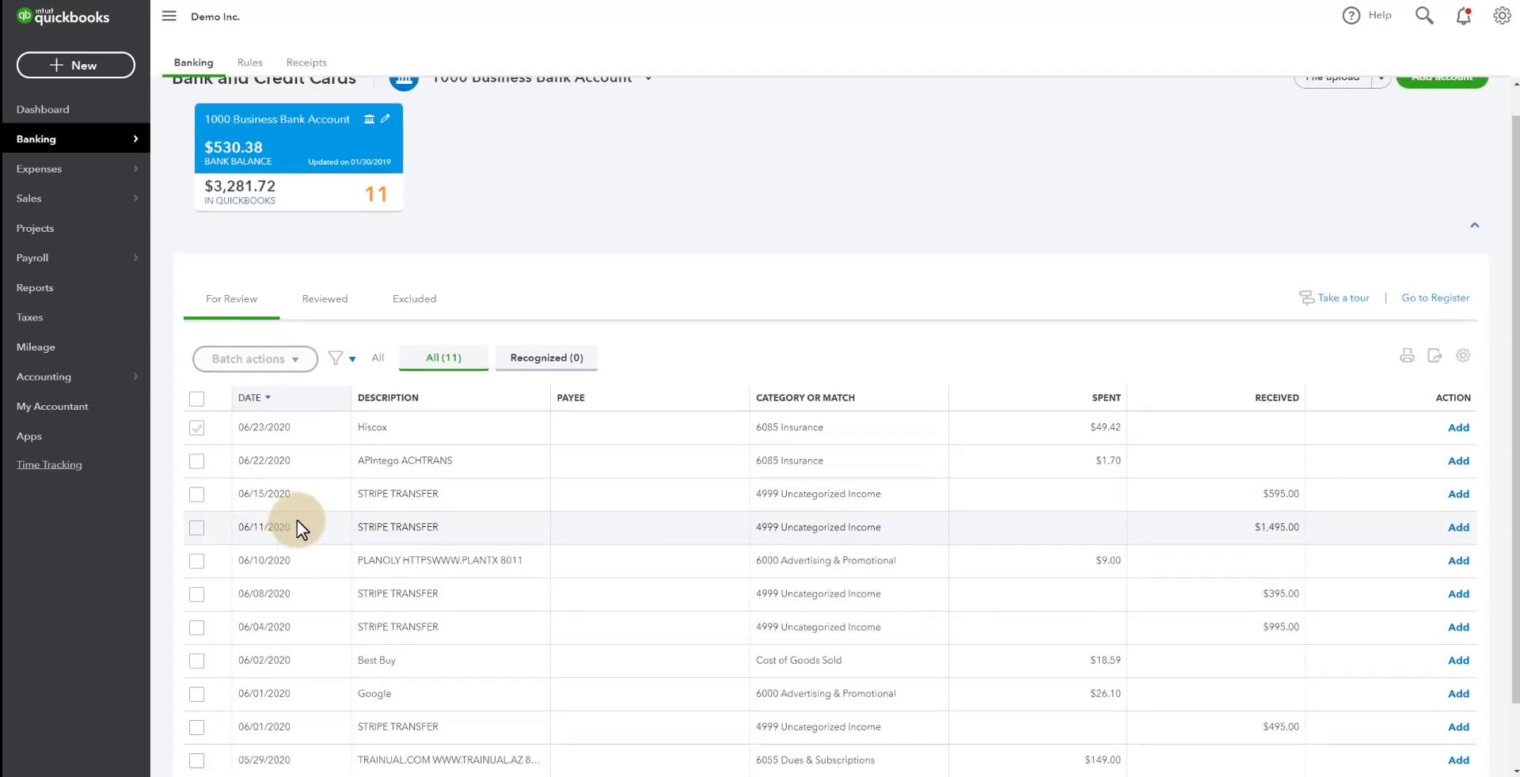
{"action": "left_click", "coordinate": [76, 65]}
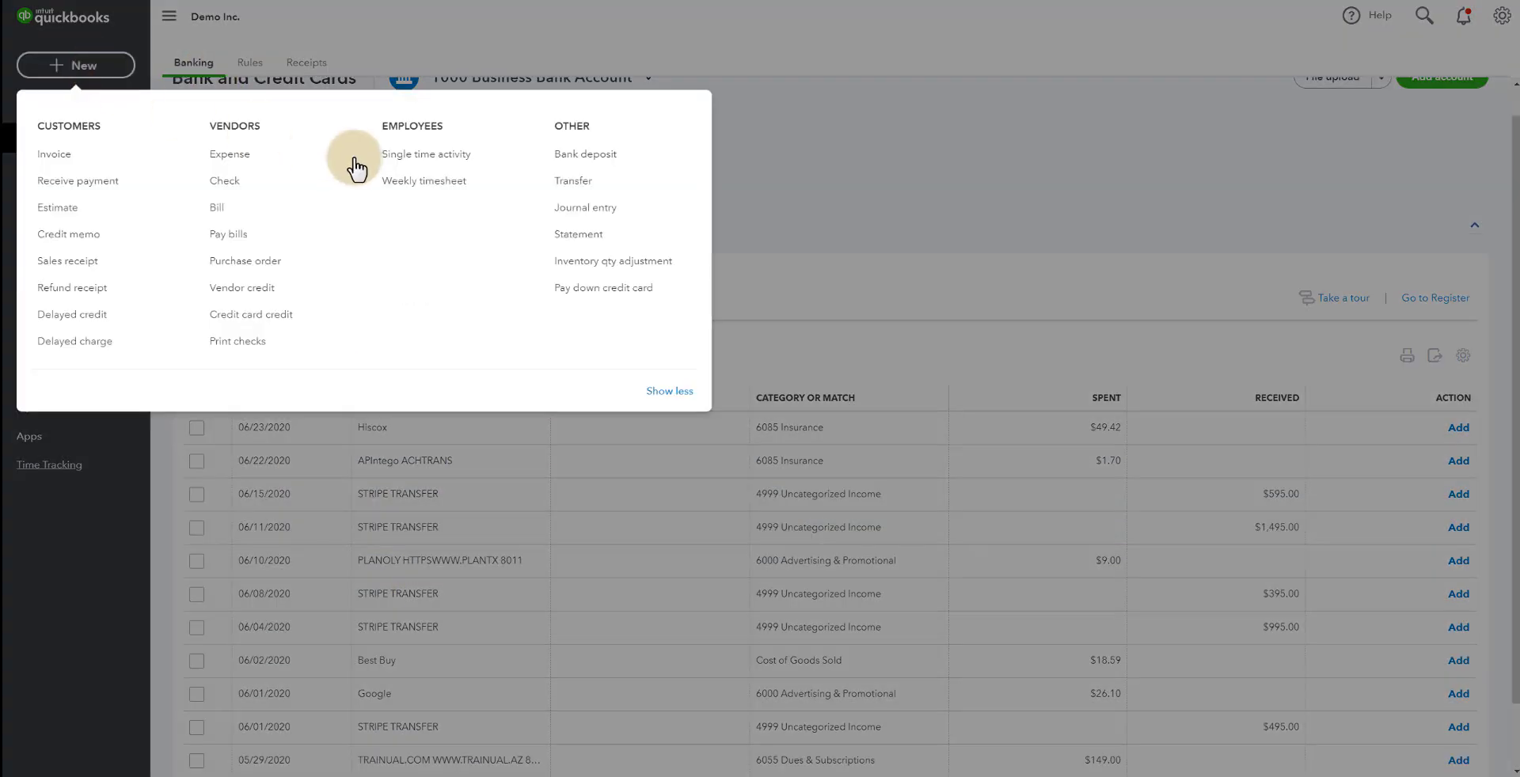
{"action": "left_click", "coordinate": [608, 153]}
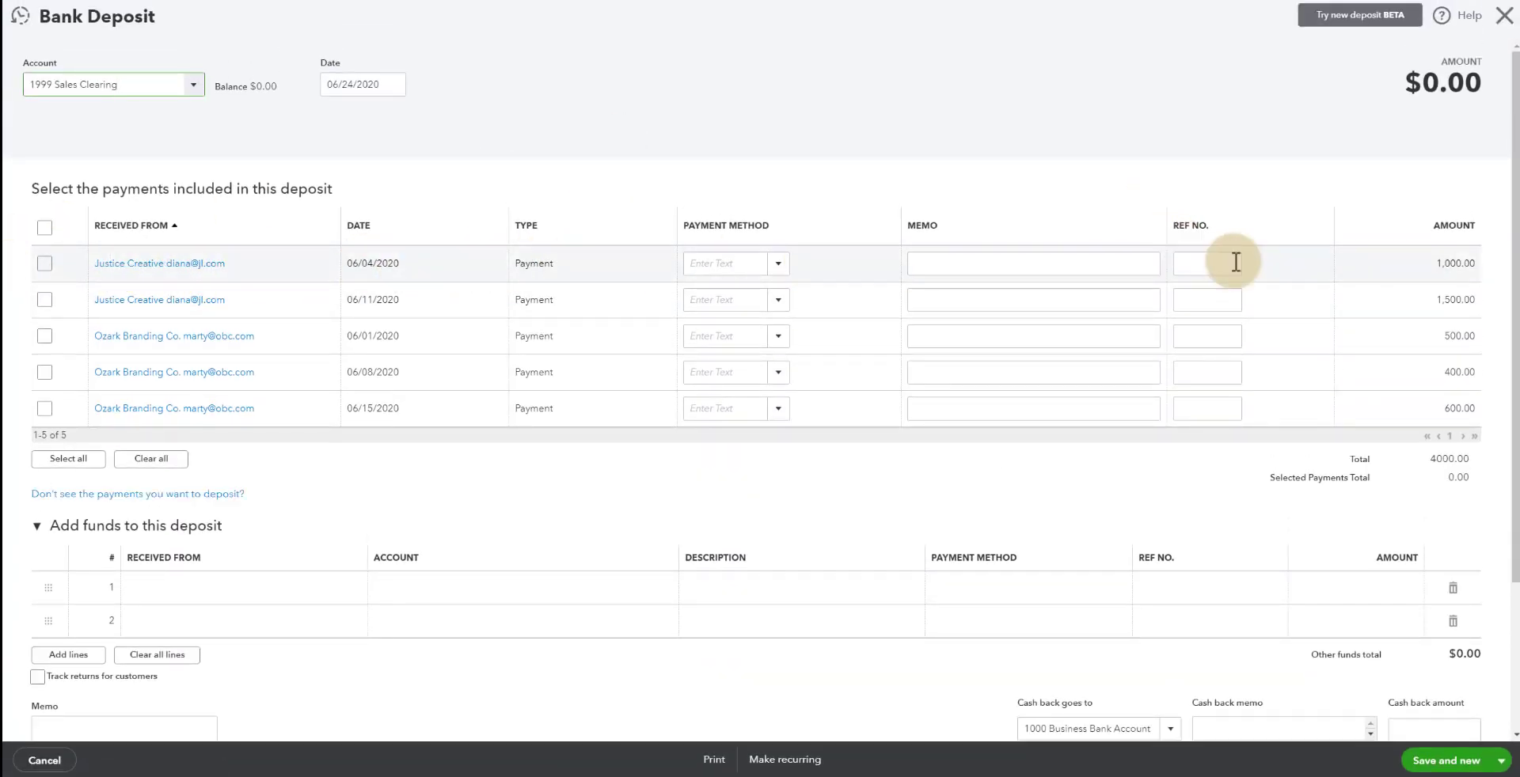
{"action": "left_click", "coordinate": [1503, 30]}
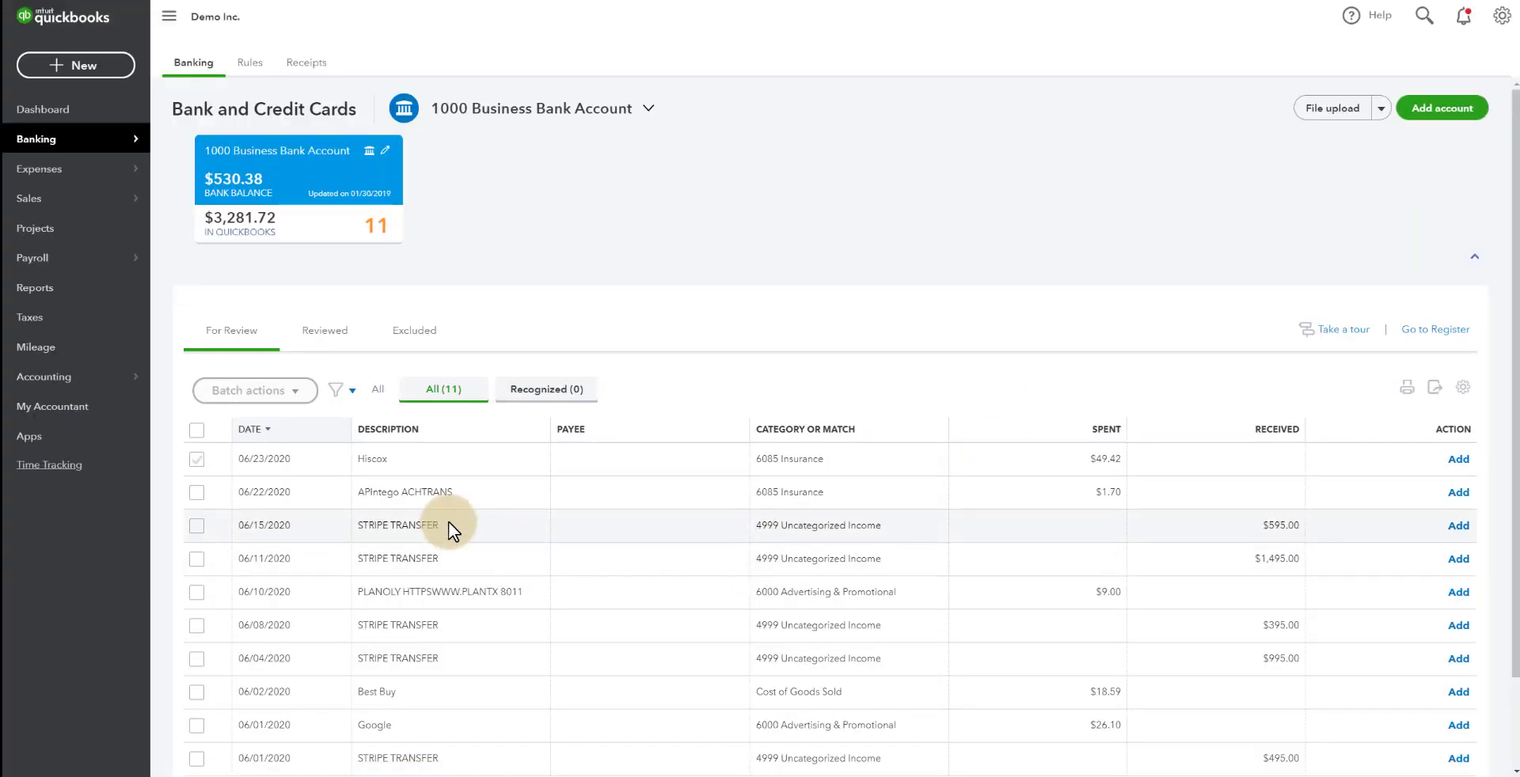
- Sort the bank transactions oldest first and start a bank deposit that includes the Justice Creative payment of 06/04/2020
{"action": "left_click", "coordinate": [255, 430]}
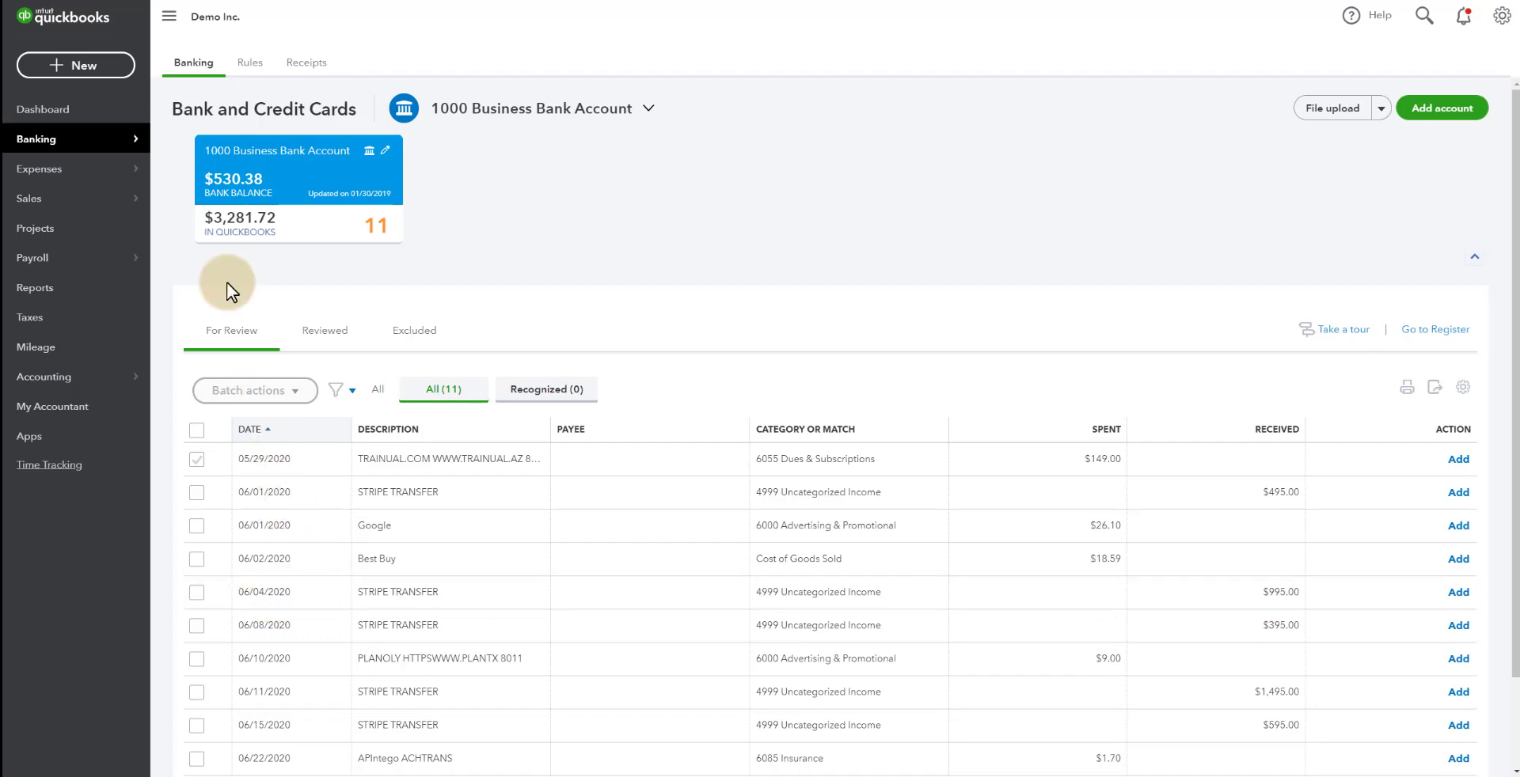
{"action": "left_click", "coordinate": [75, 65]}
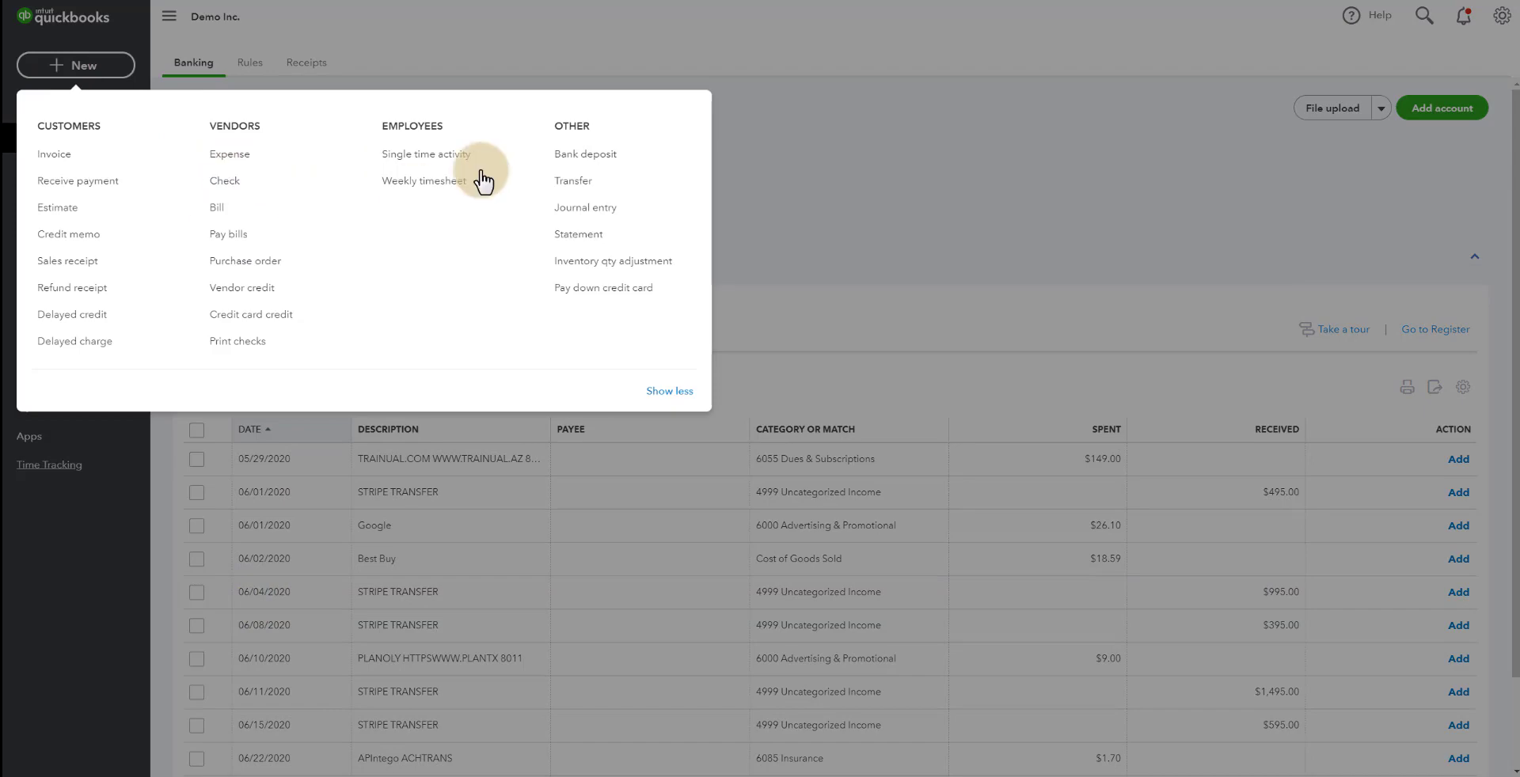
{"action": "left_click", "coordinate": [586, 145]}
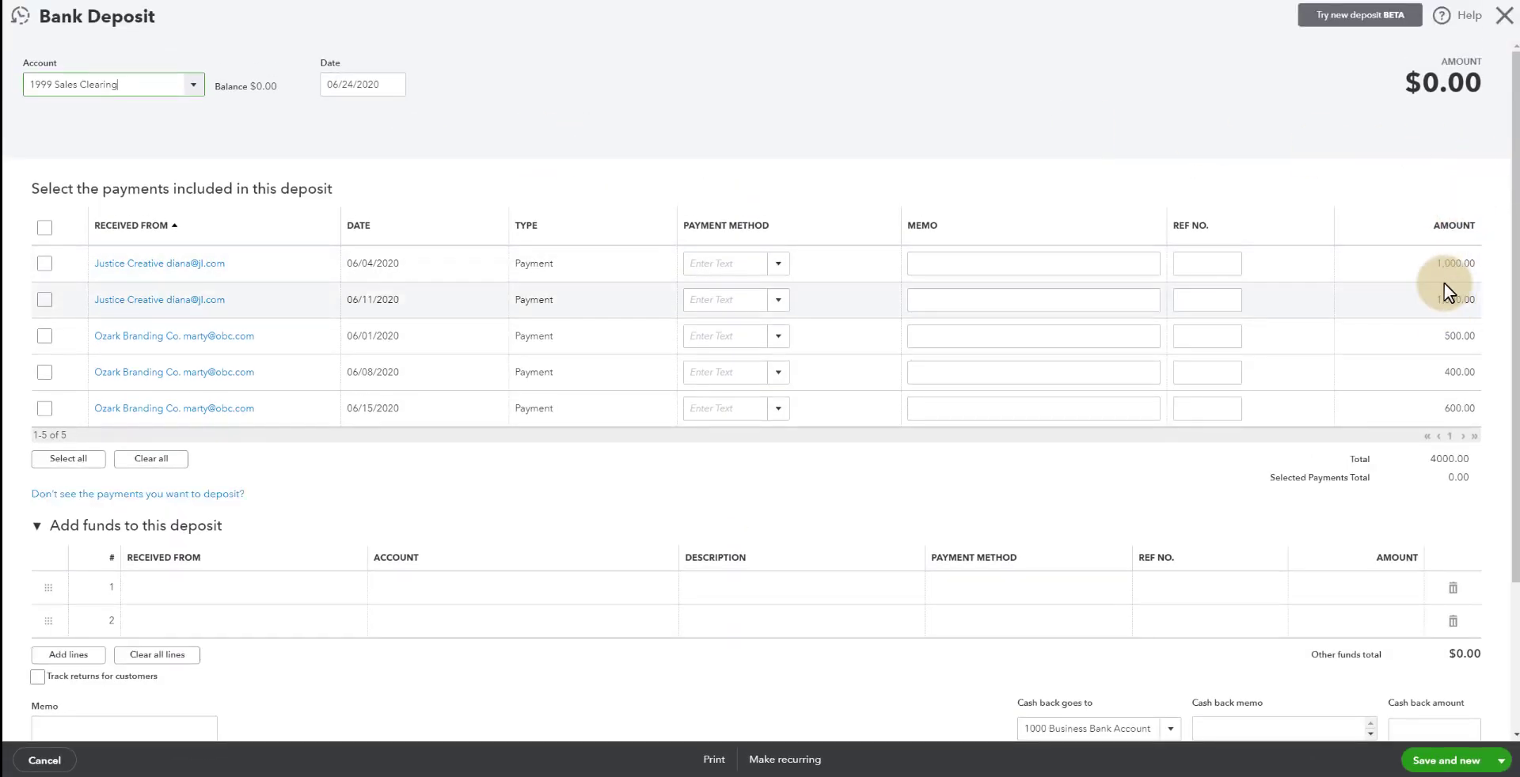
{"action": "left_click", "coordinate": [45, 264]}
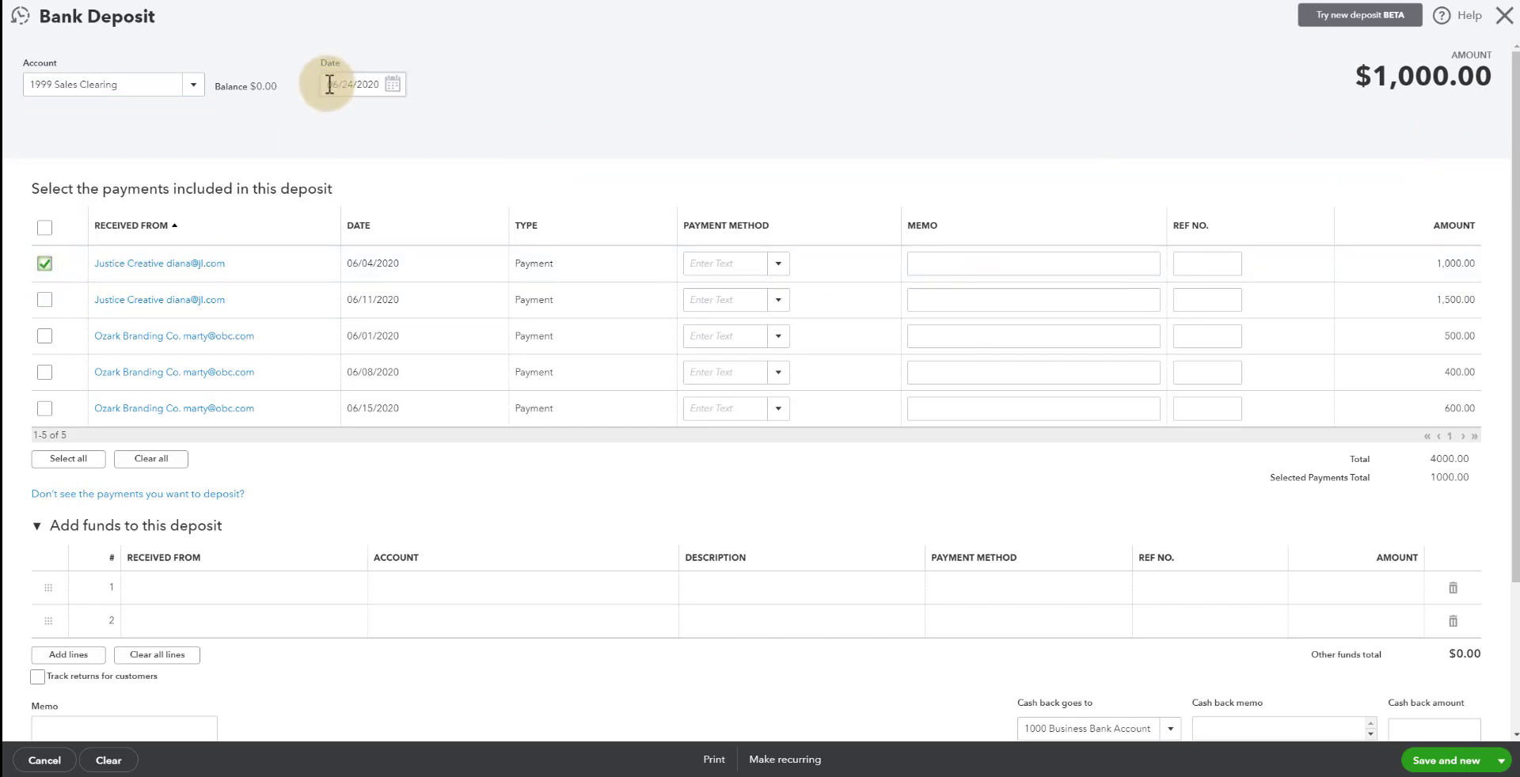
- Set the deposit date to 06/04/2020 and the deposit account to 1000 Business Bank Account
{"action": "left_click", "coordinate": [399, 84]}
{"action": "type", "text": "6/4/"}
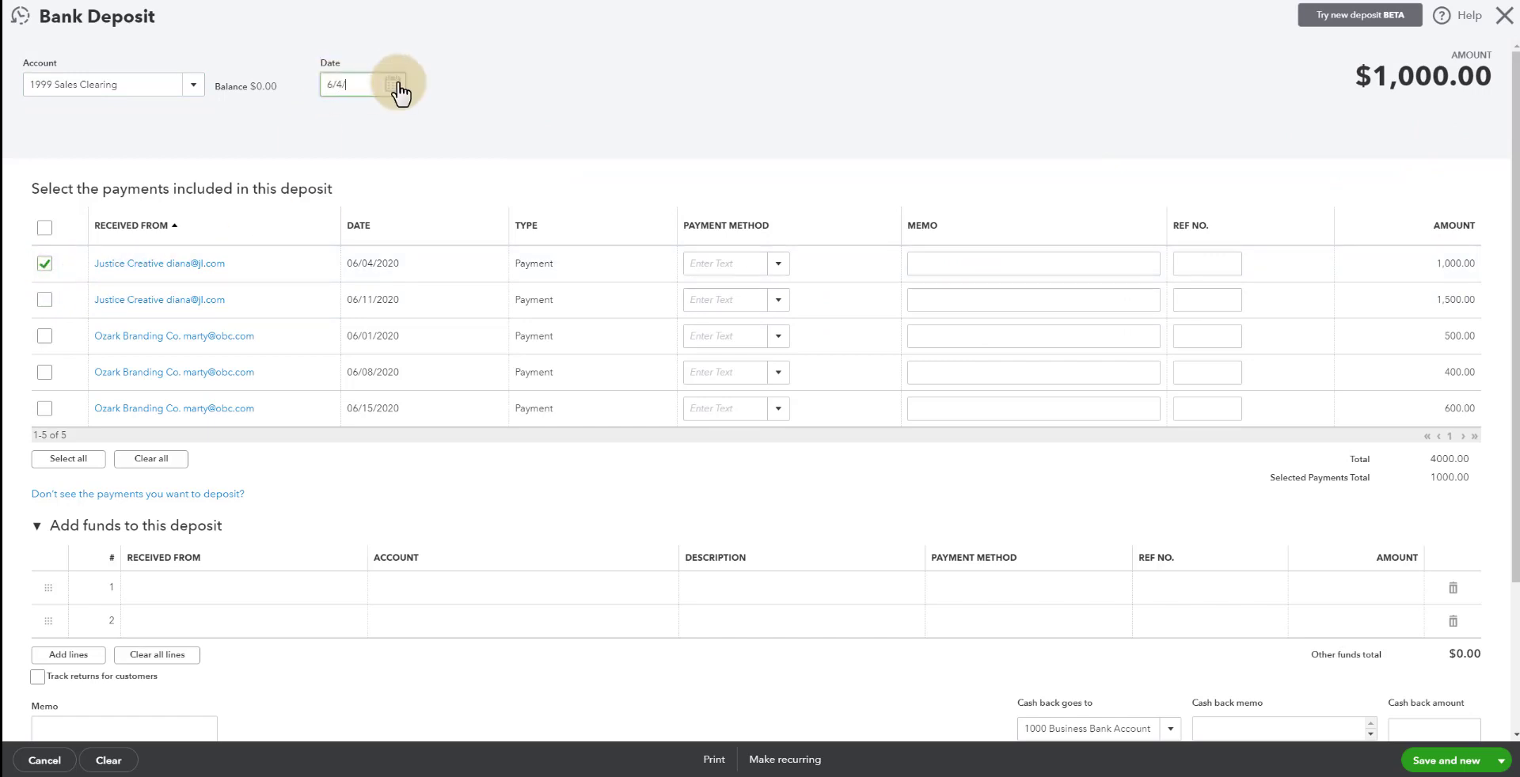
{"action": "type", "text": "2020"}
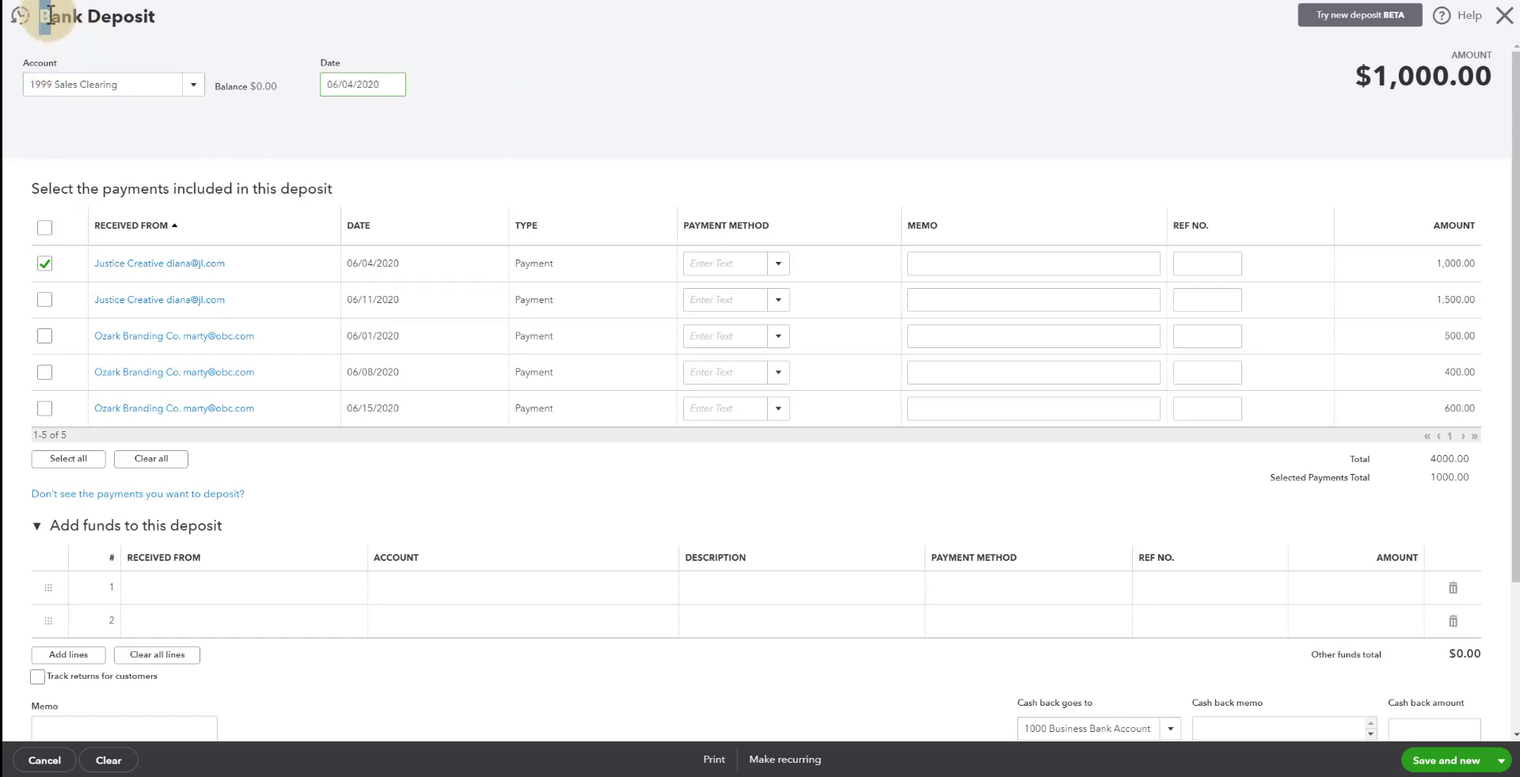
{"action": "left_click_drag", "start_coordinate": [39, 16], "coordinate": [183, 23]}
{"action": "left_click", "coordinate": [188, 43]}
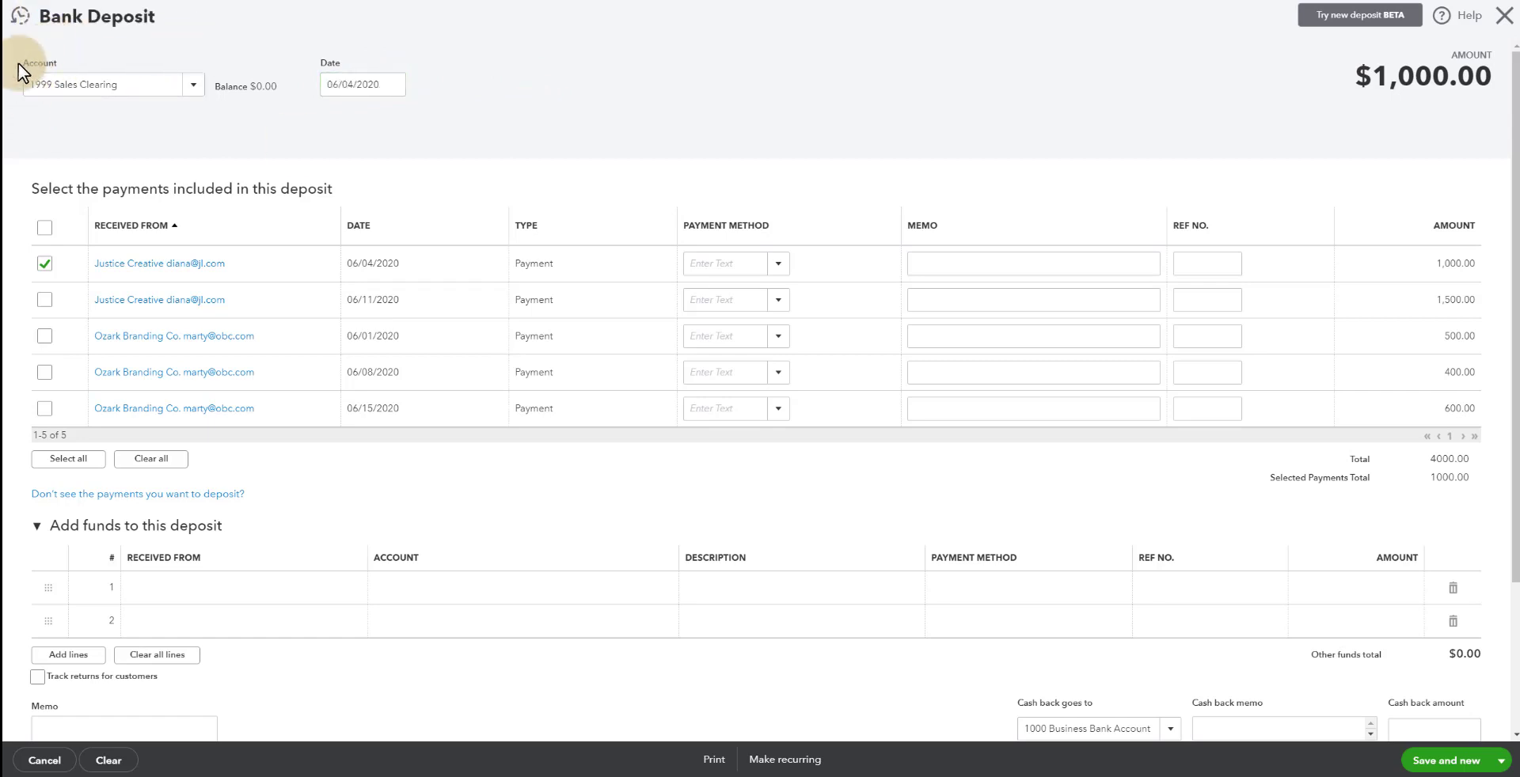
{"action": "left_click", "coordinate": [188, 89]}
{"action": "left_click", "coordinate": [133, 141]}
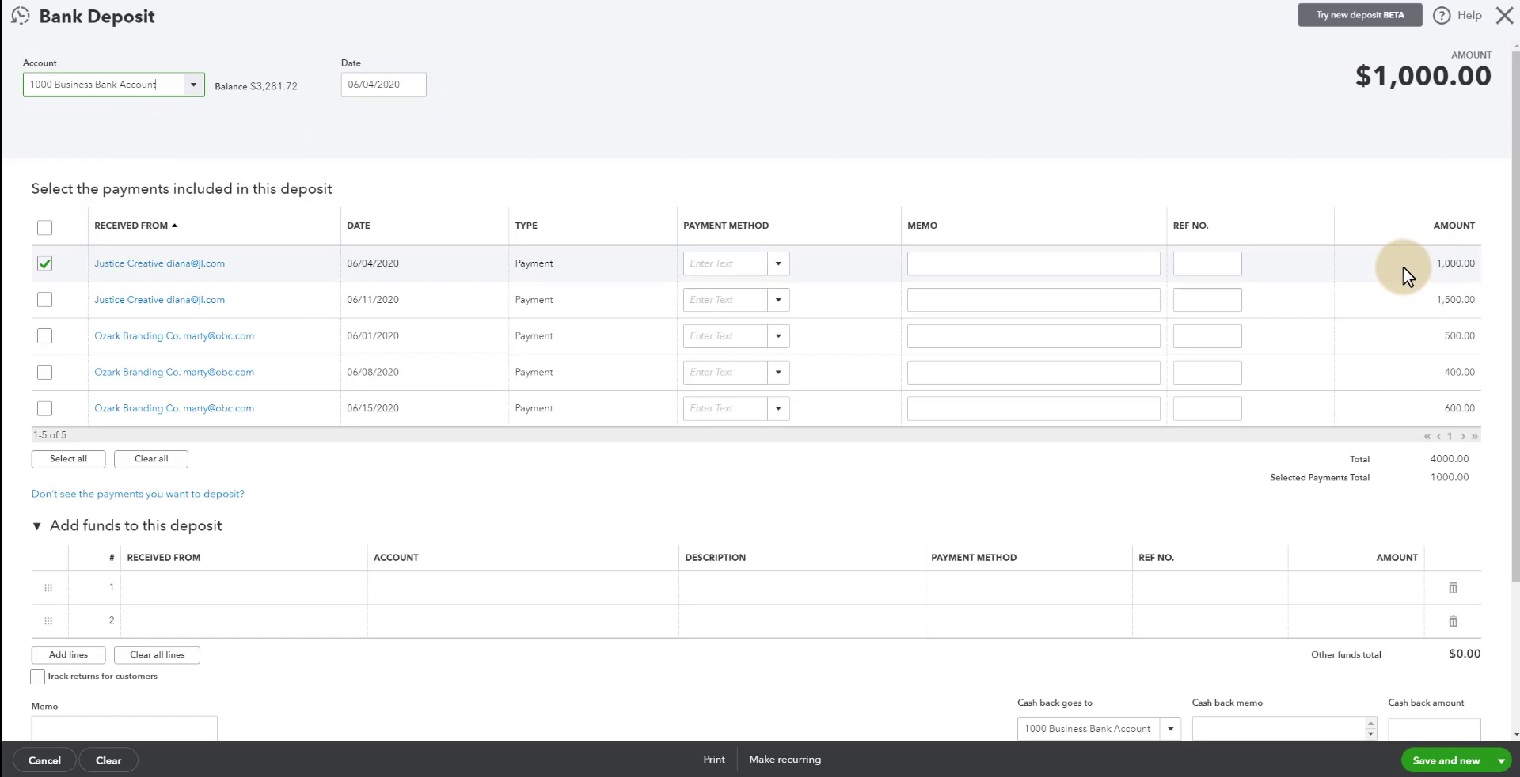
- Add a fee line to the deposit, received from Stripe, account 6025 Bank & Merchant Fees, amount -5.00
{"action": "left_click", "coordinate": [533, 600]}
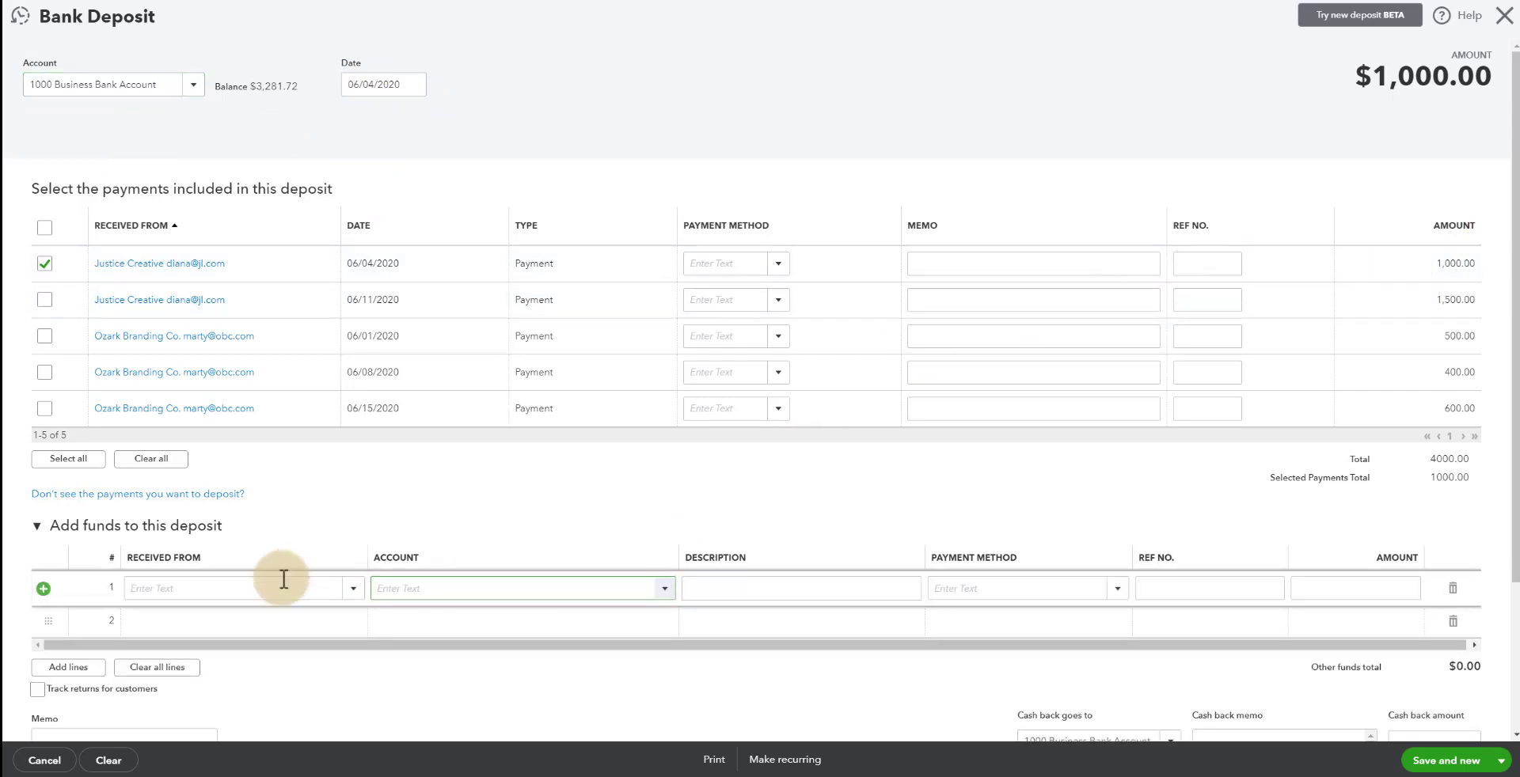
{"action": "left_click", "coordinate": [194, 592]}
{"action": "type", "text": "St"}
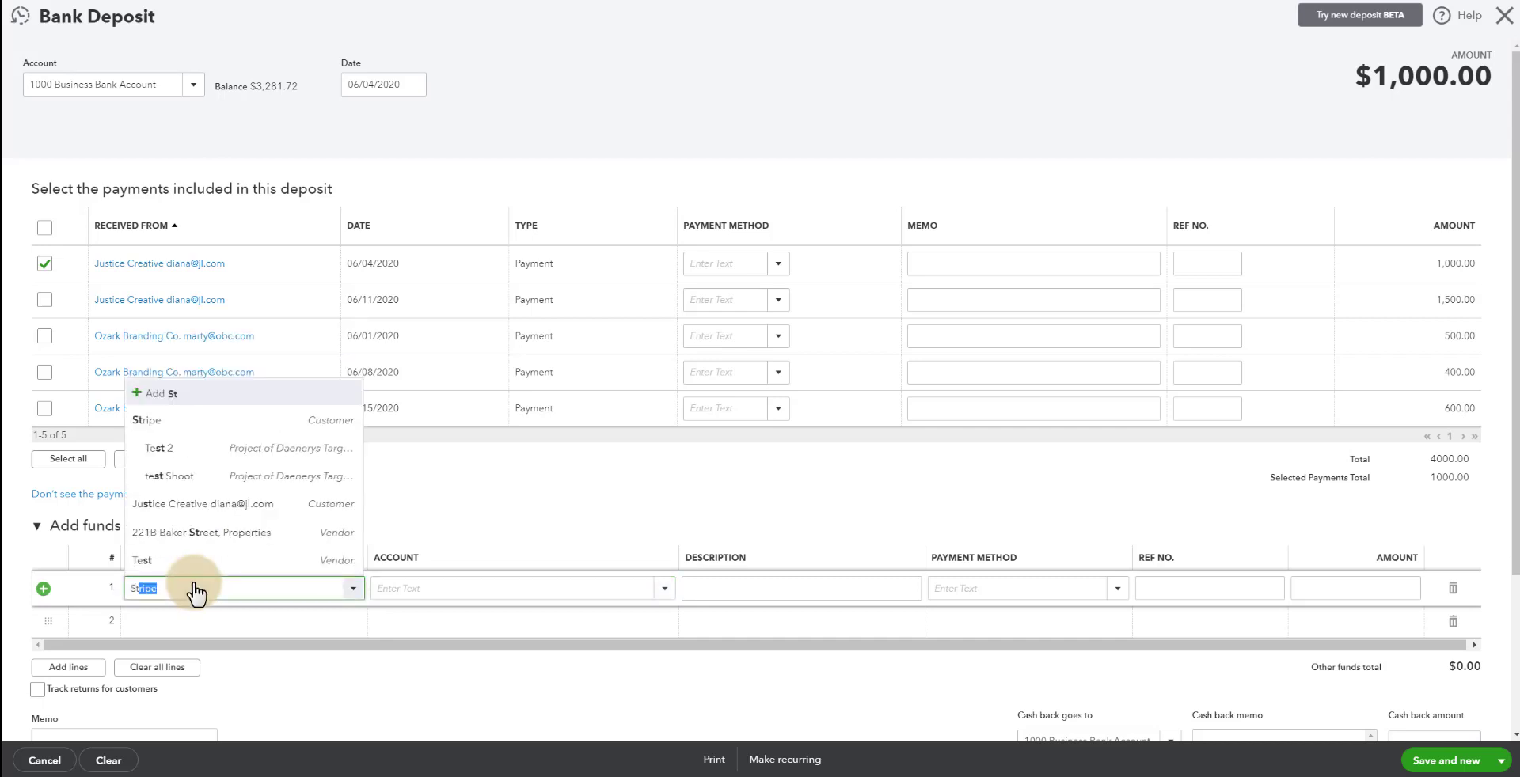
{"action": "type", "text": "r"}
{"action": "left_click", "coordinate": [153, 645]}
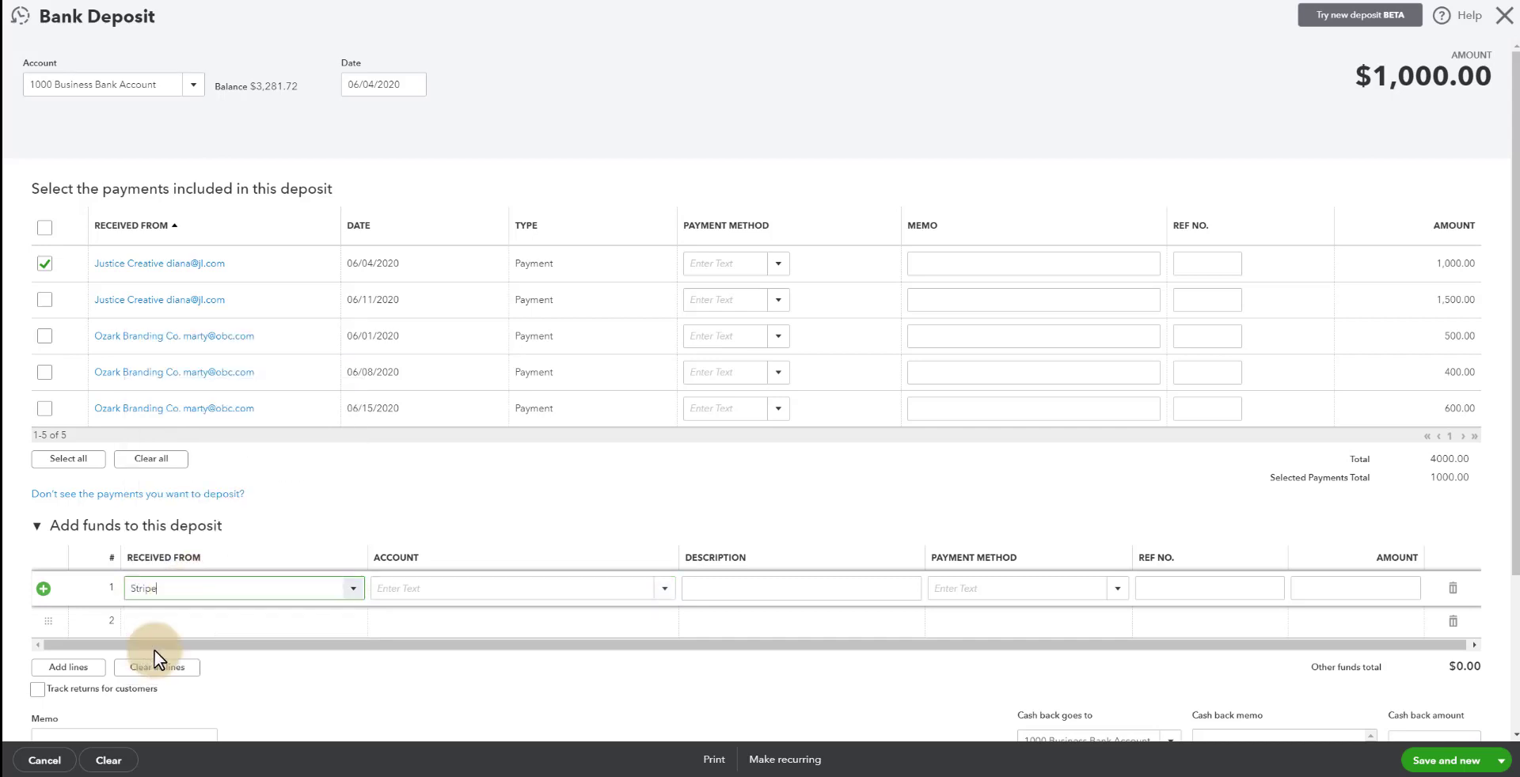
{"action": "left_click", "coordinate": [422, 589]}
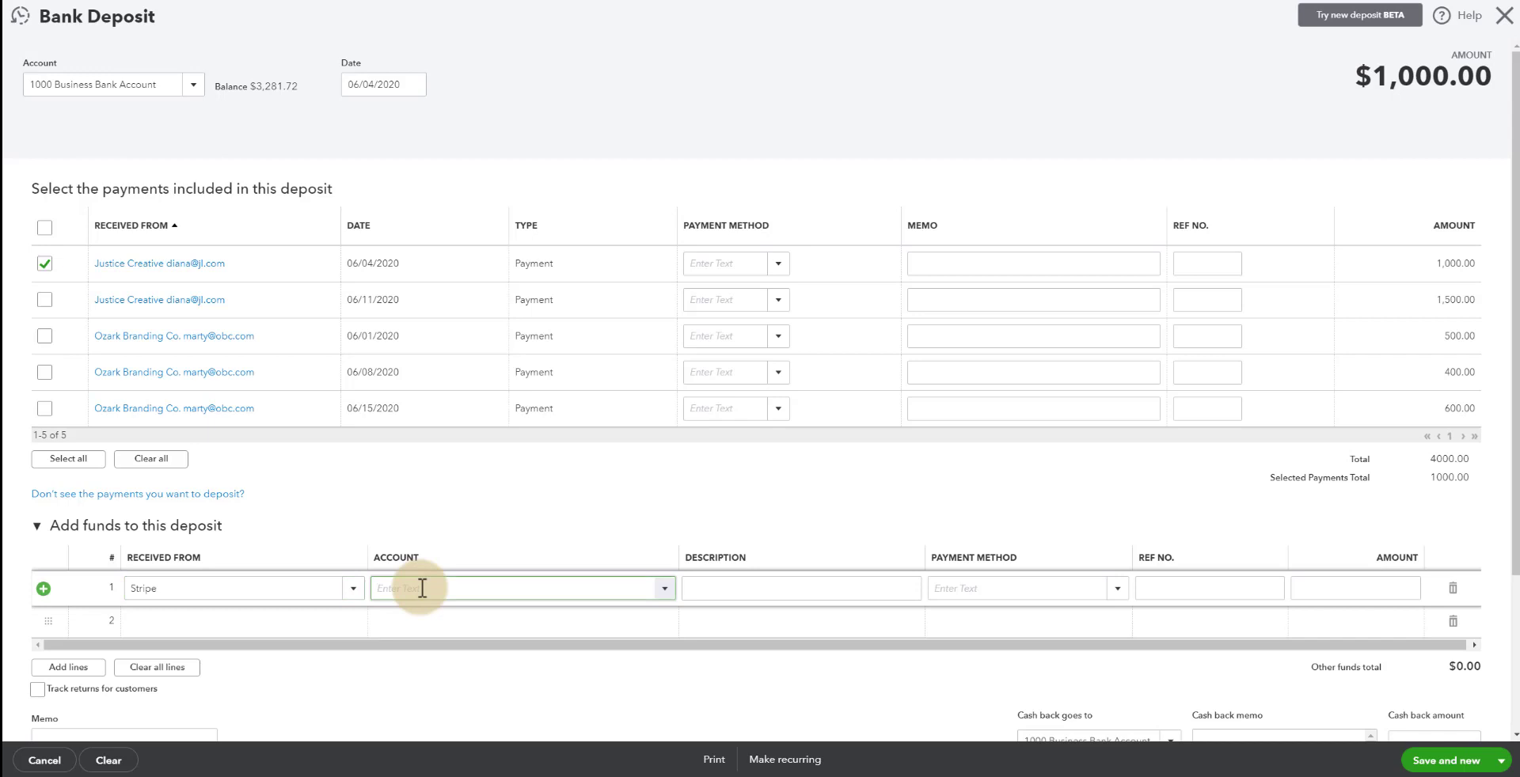
{"action": "type", "text": "Bank"}
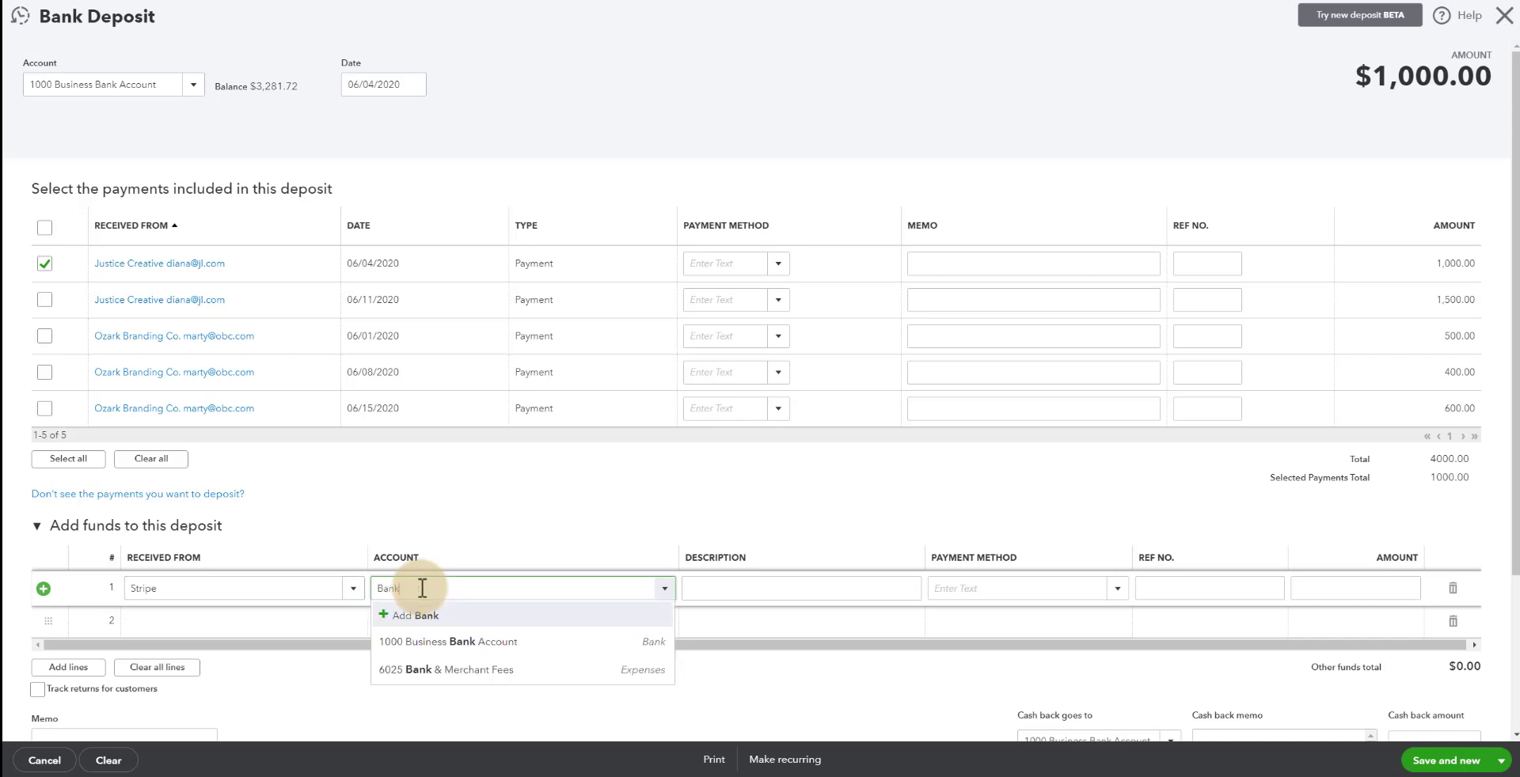
{"action": "left_click", "coordinate": [417, 672]}
{"action": "left_click", "coordinate": [1345, 589]}
{"action": "type", "text": "-5"}
{"action": "left_click", "coordinate": [1225, 526]}
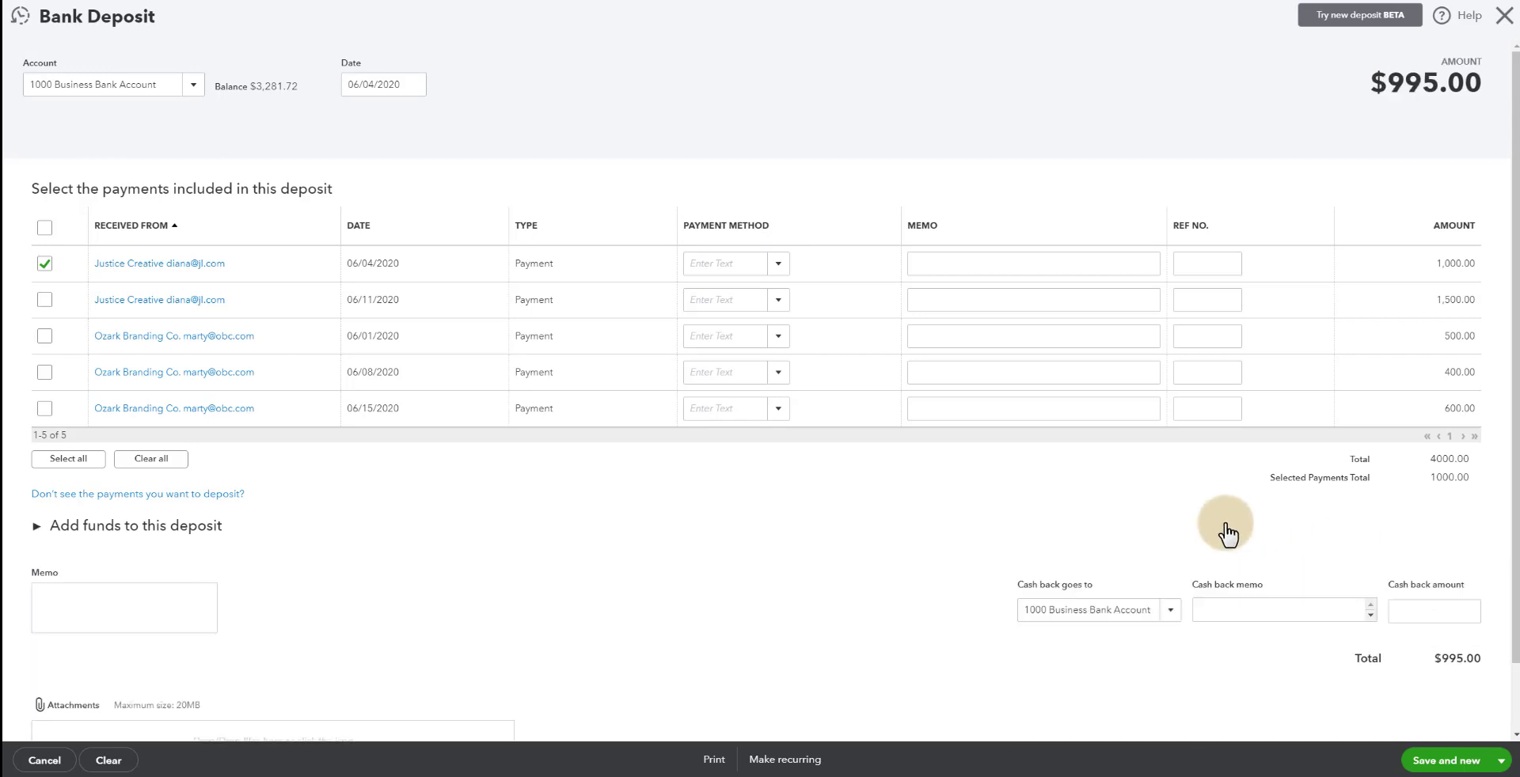
{"action": "left_click", "coordinate": [35, 527]}
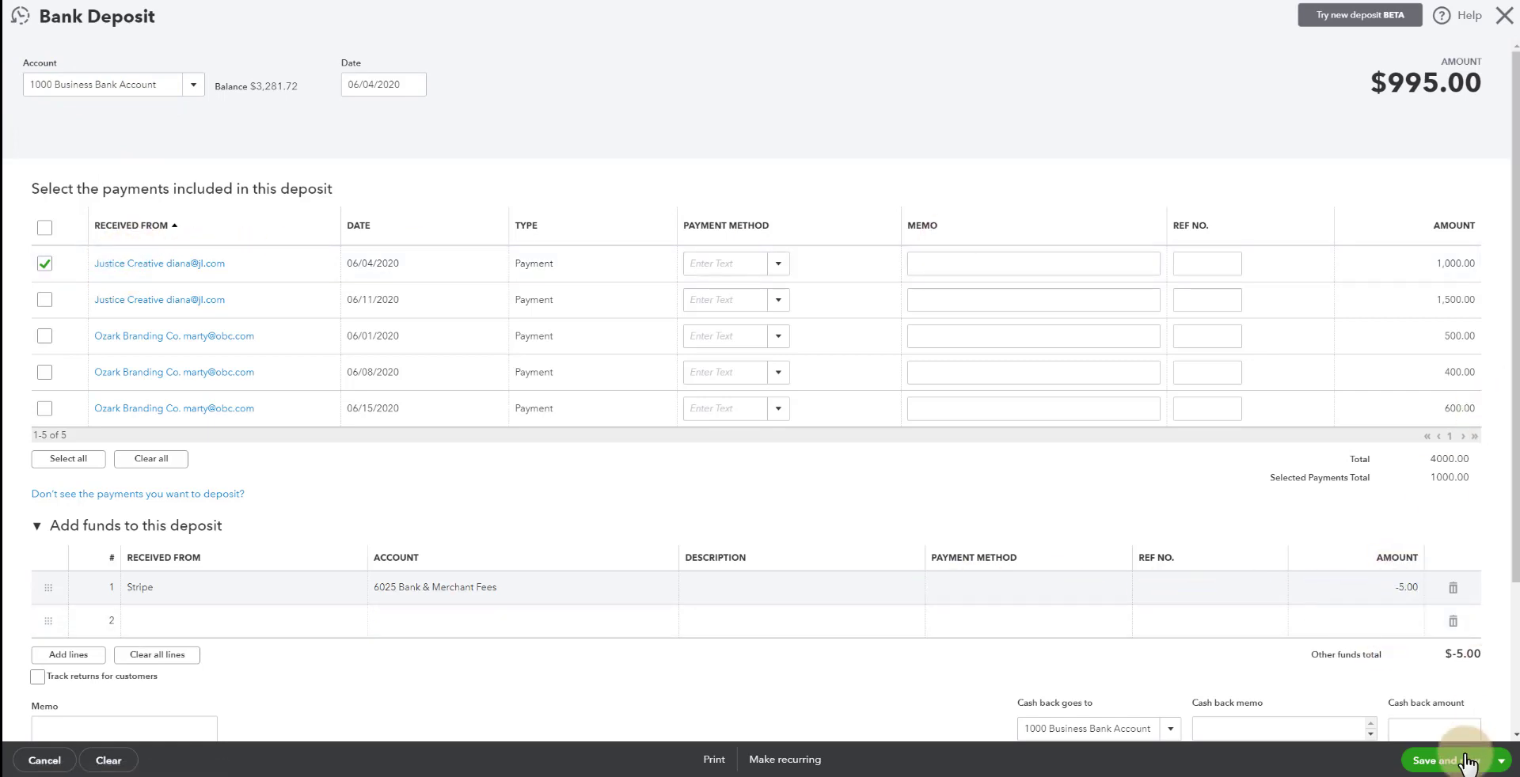
- Save and close the deposit, and match it to the 06/04/2020 Stripe transfer of $995.00 in the bank feed
{"action": "left_click", "coordinate": [1501, 760]}
{"action": "left_click", "coordinate": [1421, 690]}
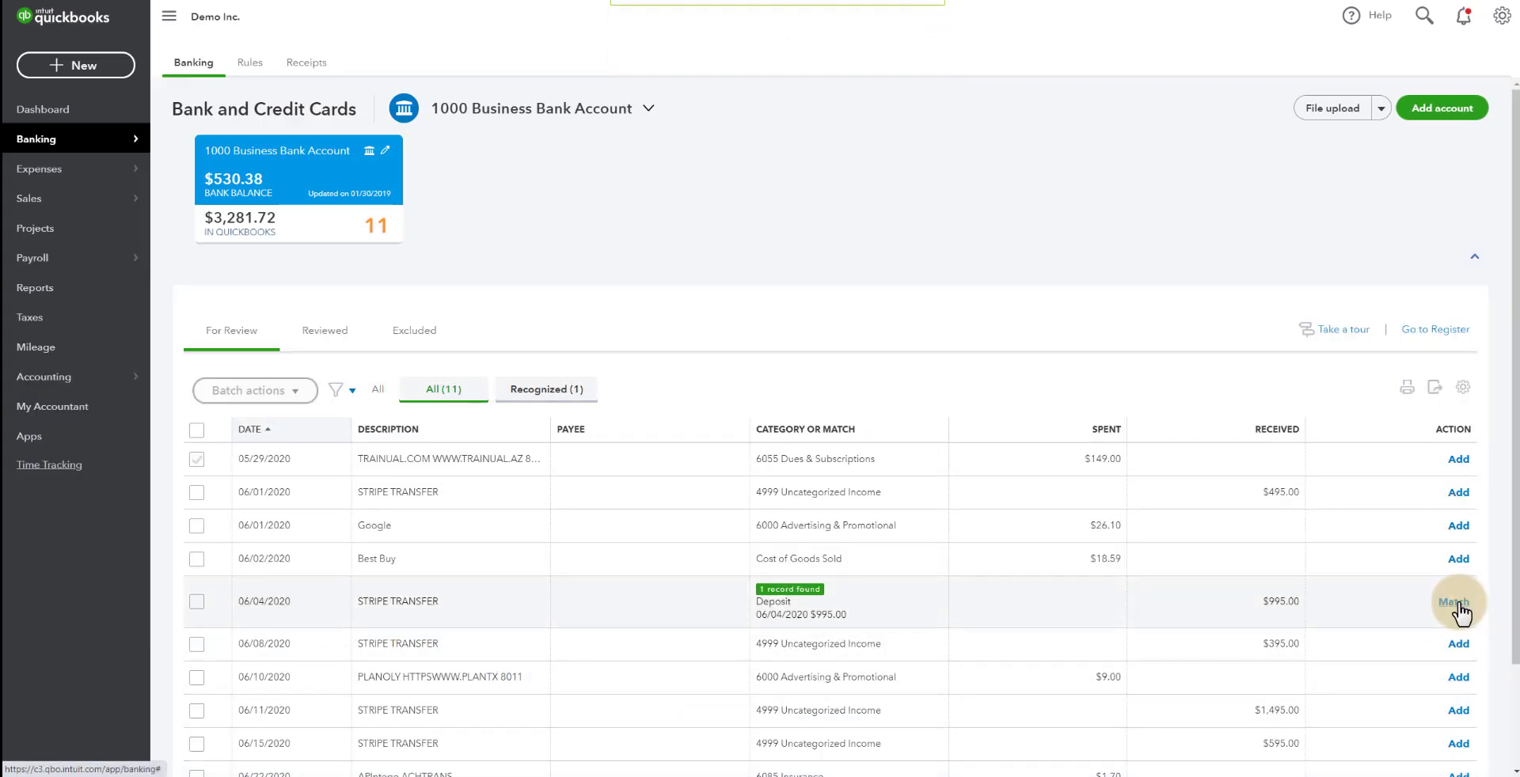
{"action": "left_click", "coordinate": [1460, 610]}
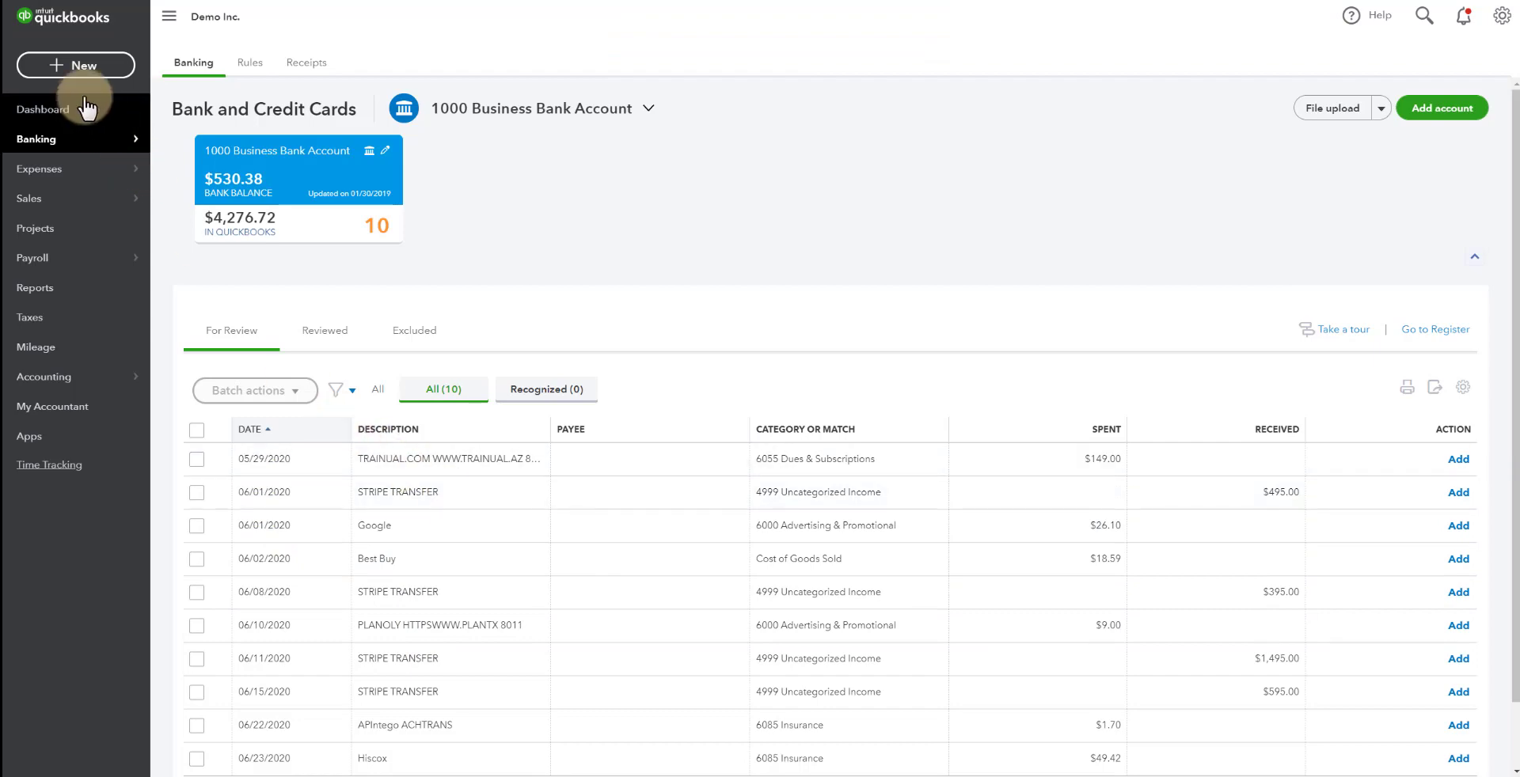
- Start another bank deposit that includes the Ozark Branding Co. payment of 06/01/2020
{"action": "left_click", "coordinate": [76, 67]}
{"action": "left_click", "coordinate": [588, 156]}
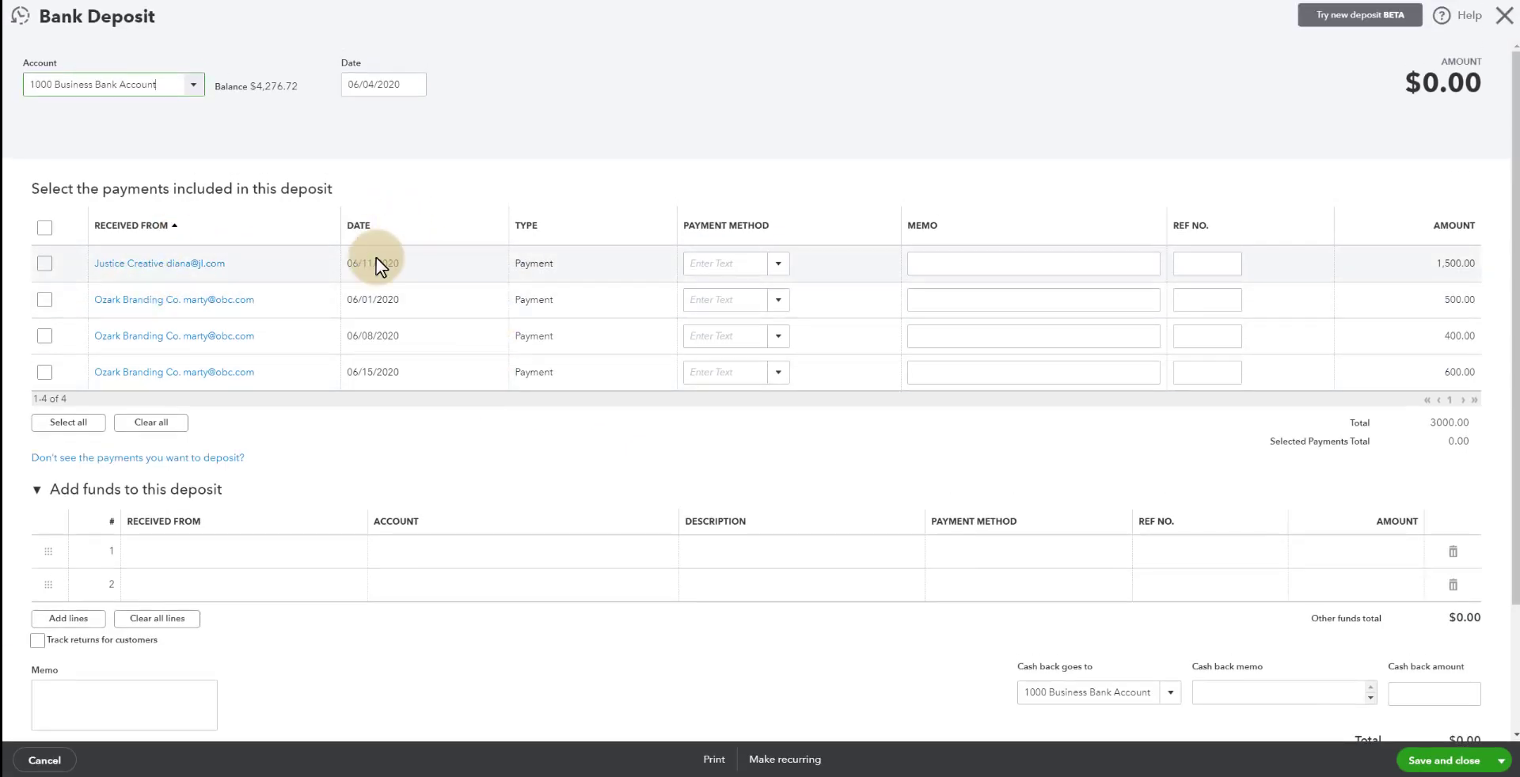
{"action": "left_click", "coordinate": [44, 299]}
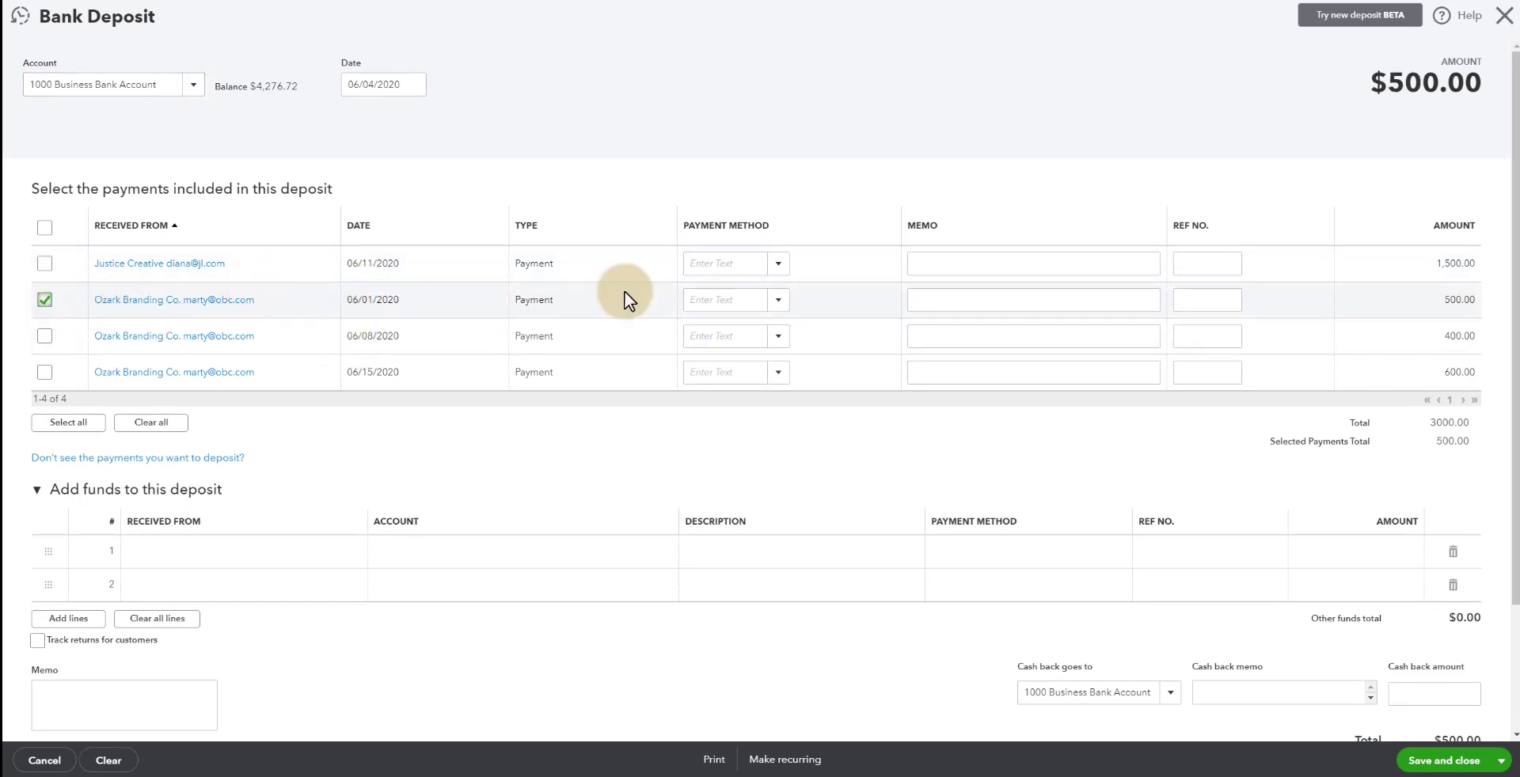
- Add a Stripe fee line of -5.00 under 6025 Bank & Merchant Fees to the Ozark Branding Co. deposit
{"action": "left_click", "coordinate": [264, 564]}
{"action": "type", "text": "Stripe"}
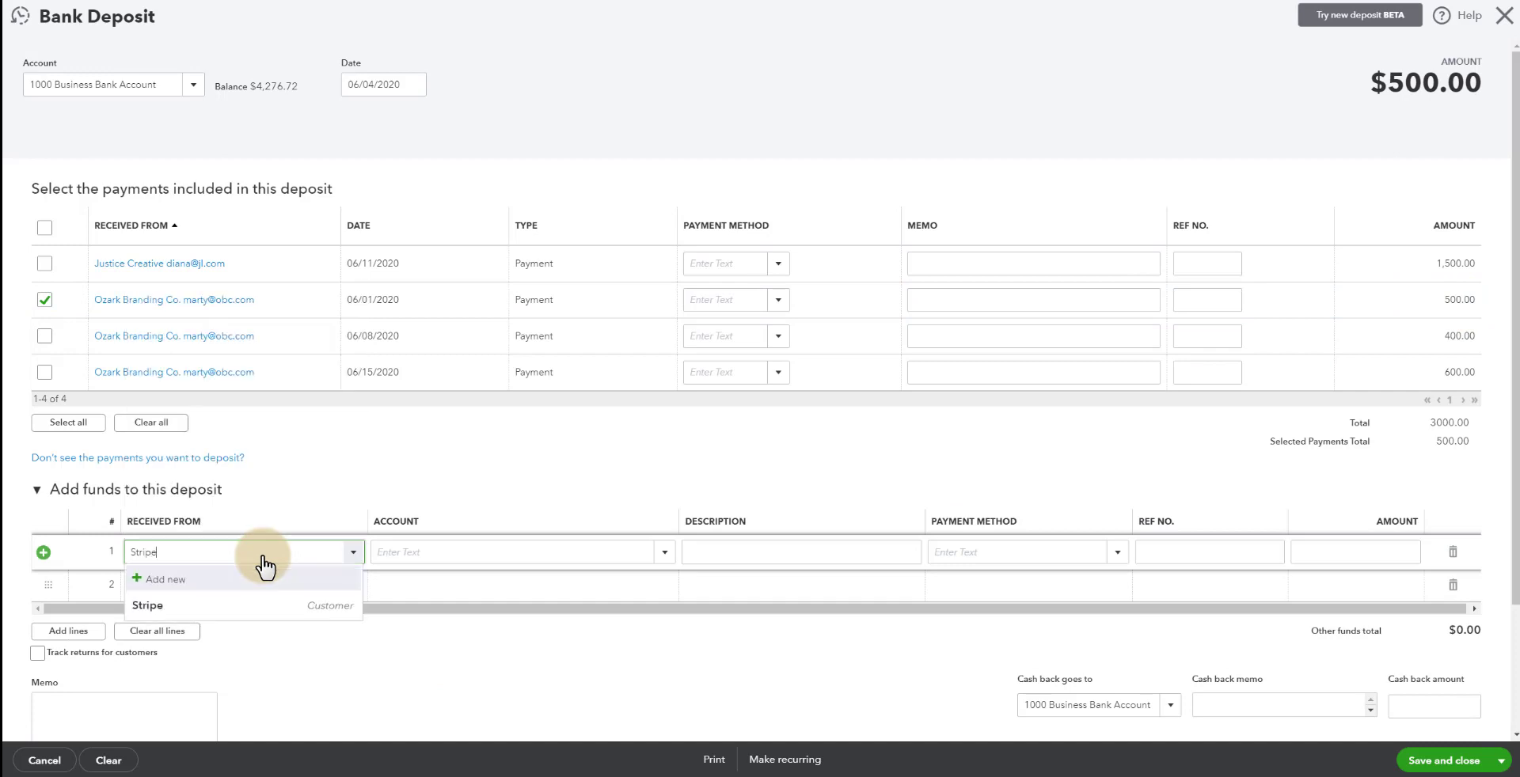
{"action": "left_click", "coordinate": [204, 603]}
{"action": "left_click", "coordinate": [502, 552]}
{"action": "type", "text": "ba"}
{"action": "left_click", "coordinate": [485, 692]}
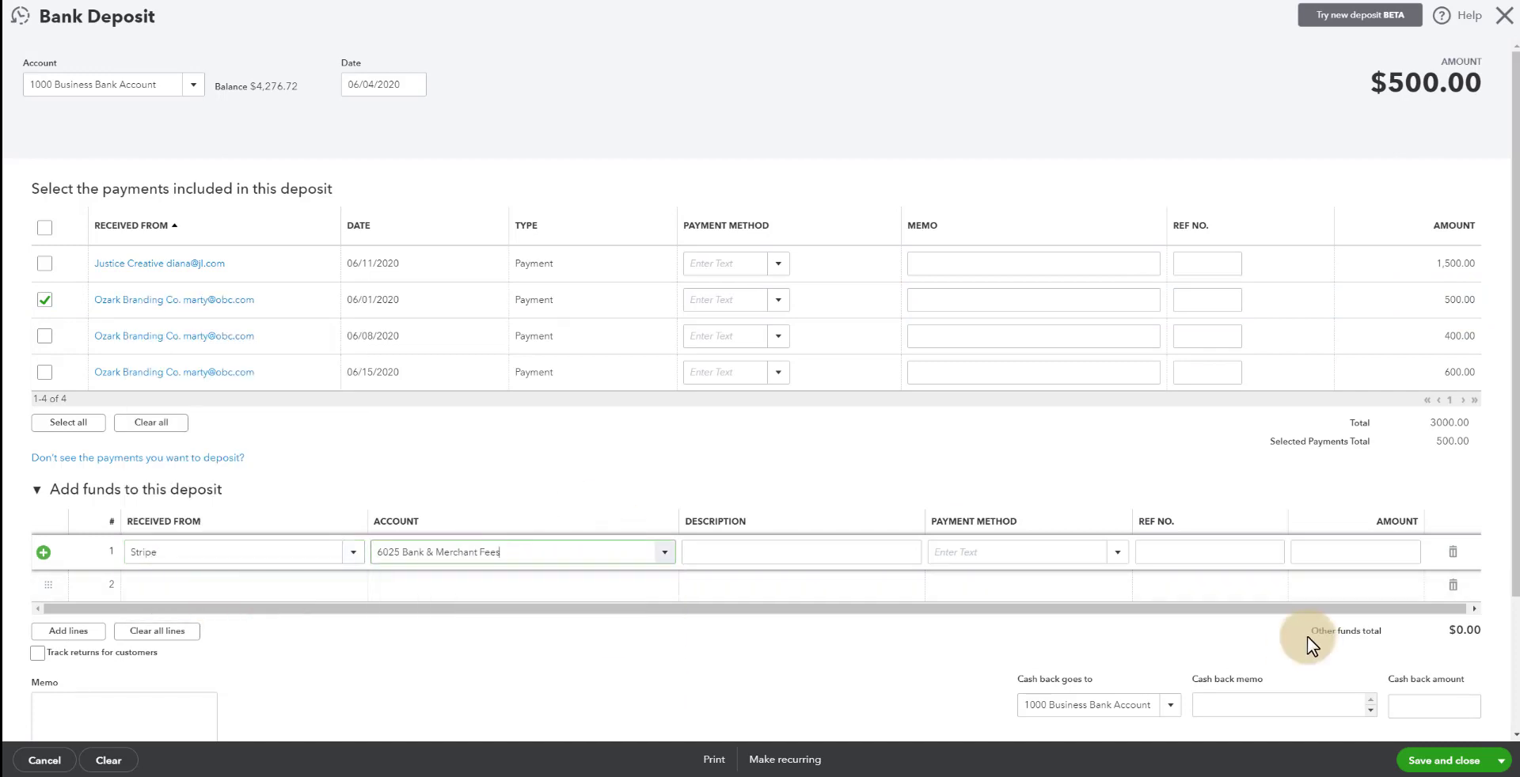
{"action": "left_click", "coordinate": [1360, 552]}
{"action": "type", "text": "-5.0"}
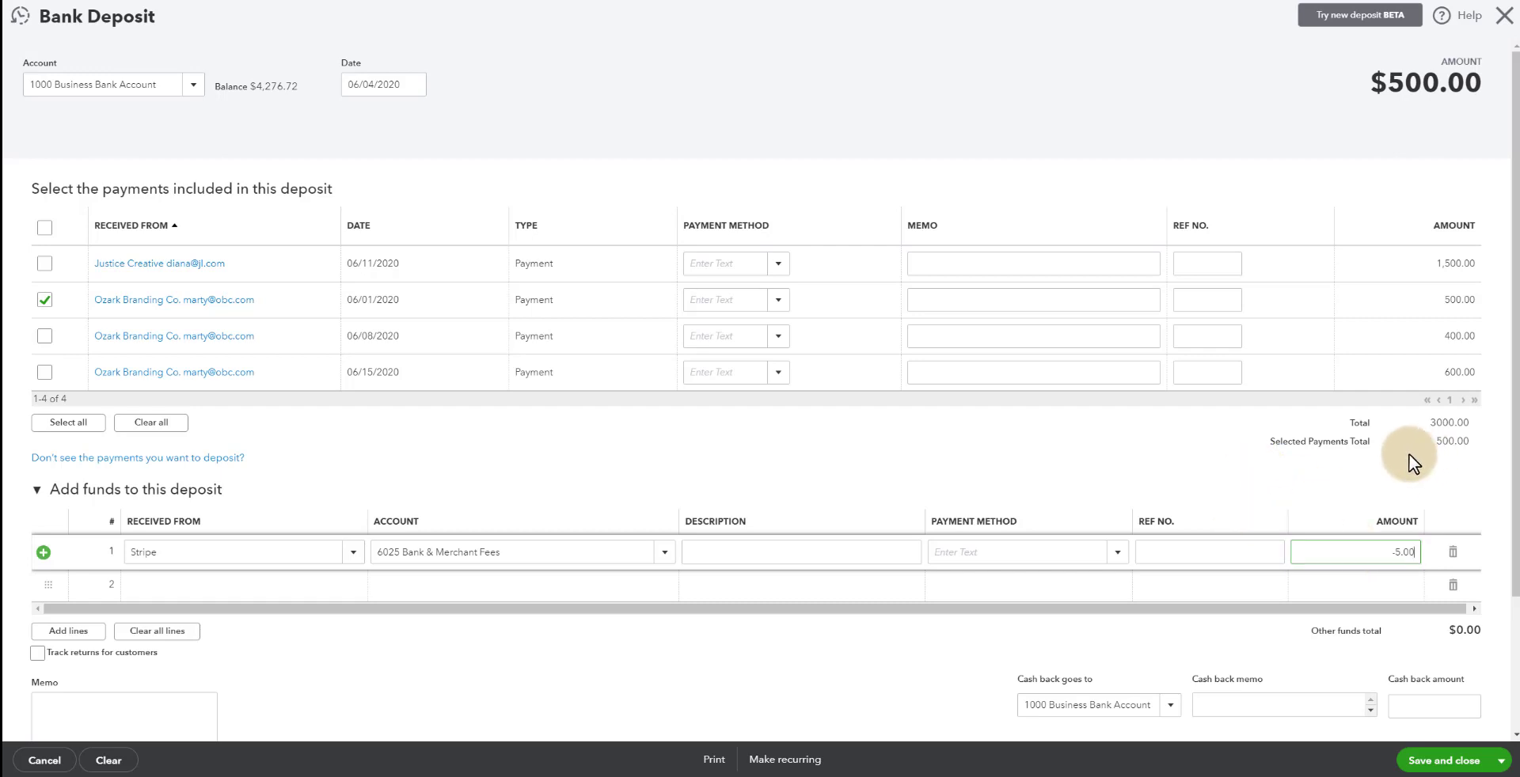
{"action": "left_click", "coordinate": [1217, 489]}
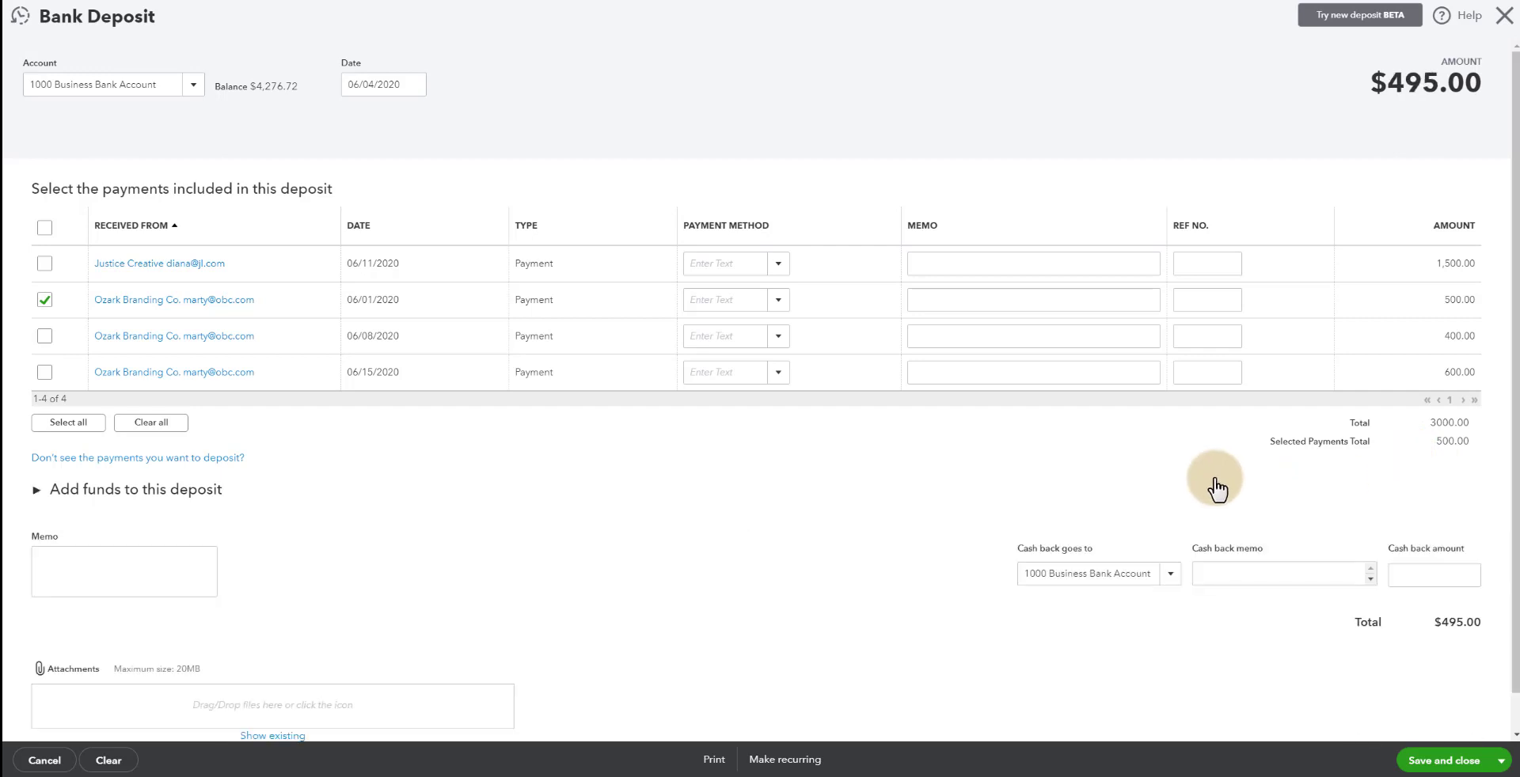
{"action": "left_click", "coordinate": [38, 489]}
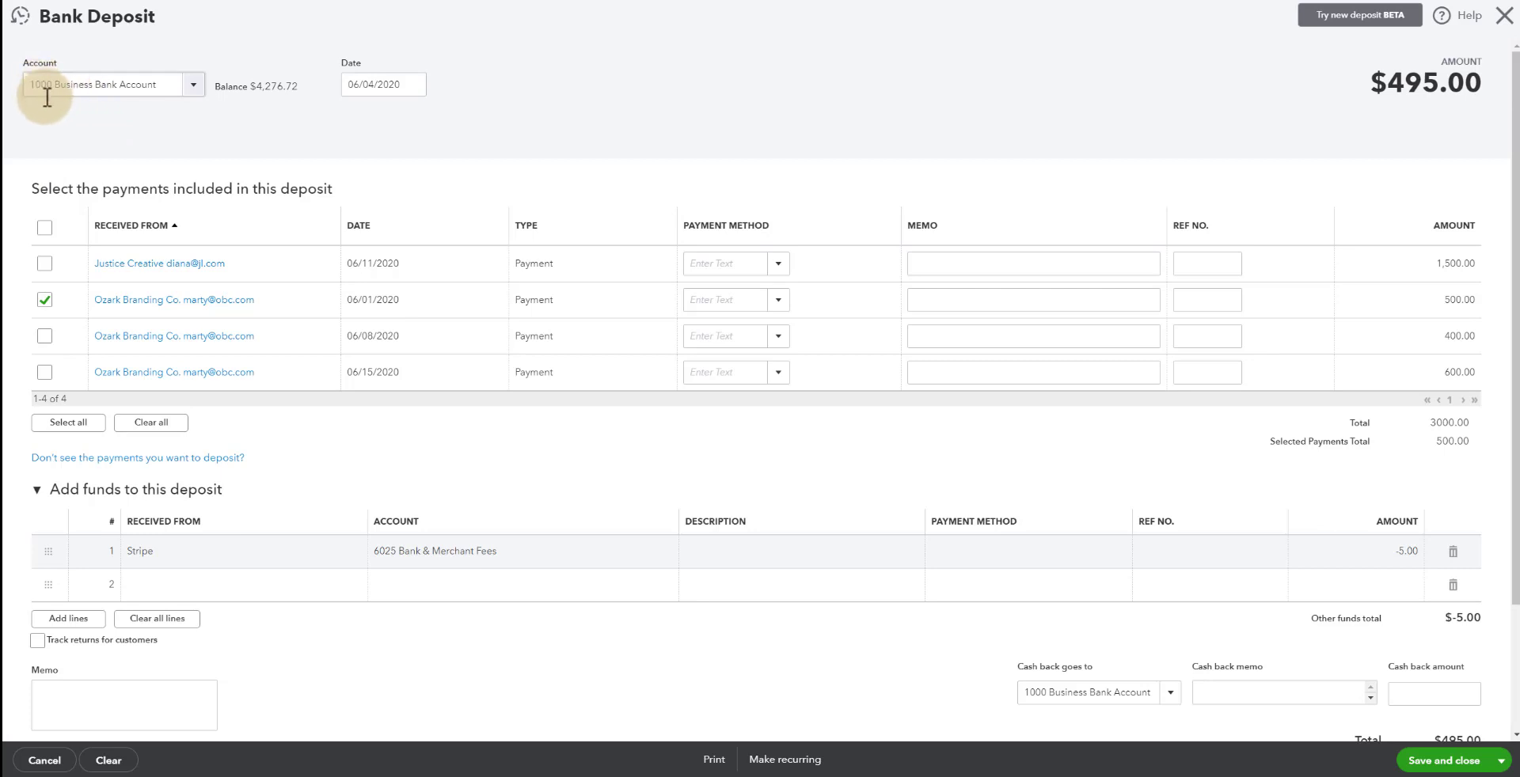
- Date the deposit 06/01/2020, save and close it, and match it to the 06/01/2020 Stripe transfer of $495.00
{"action": "left_click", "coordinate": [413, 86]}
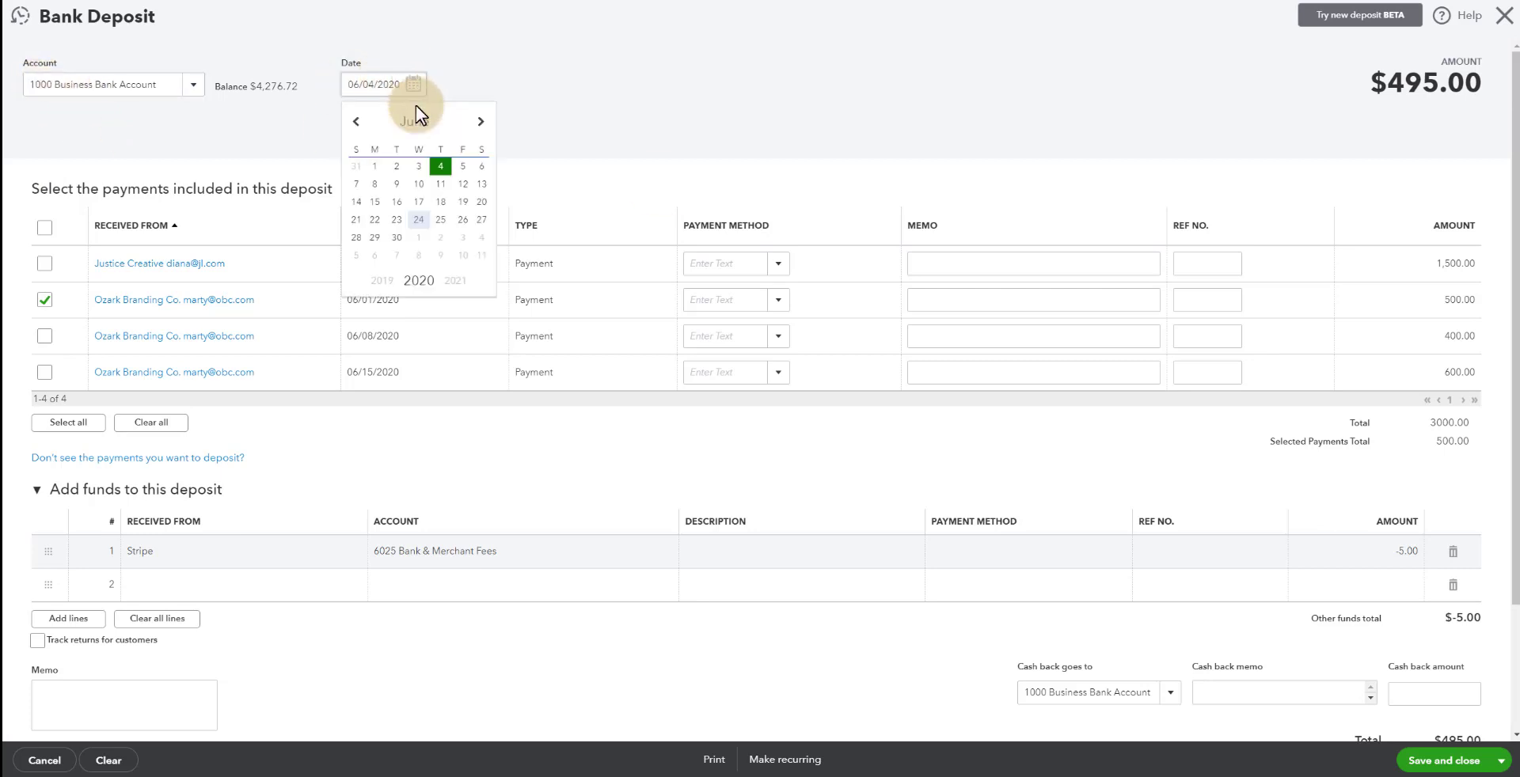
{"action": "left_click", "coordinate": [376, 167]}
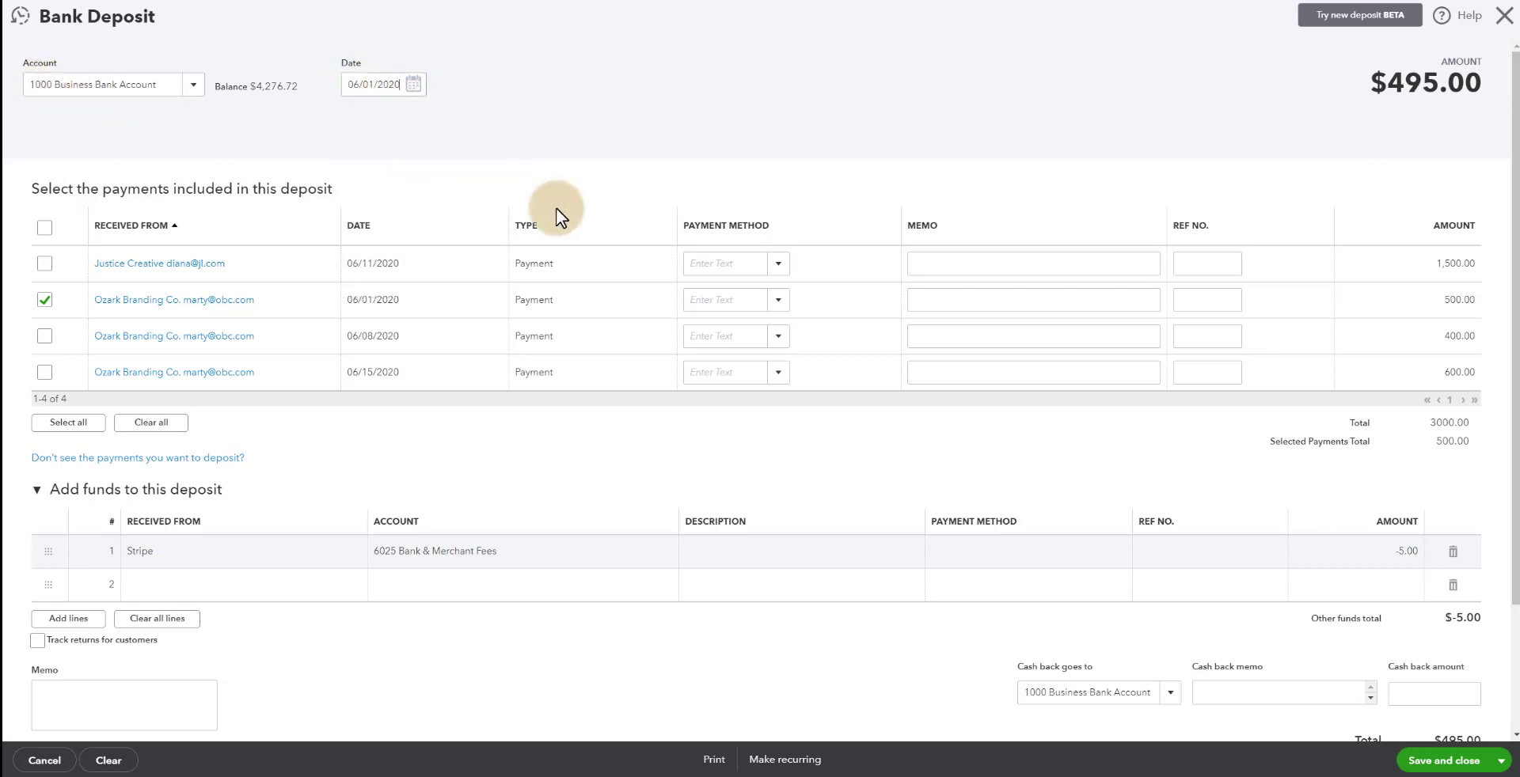
{"action": "left_click", "coordinate": [1424, 764]}
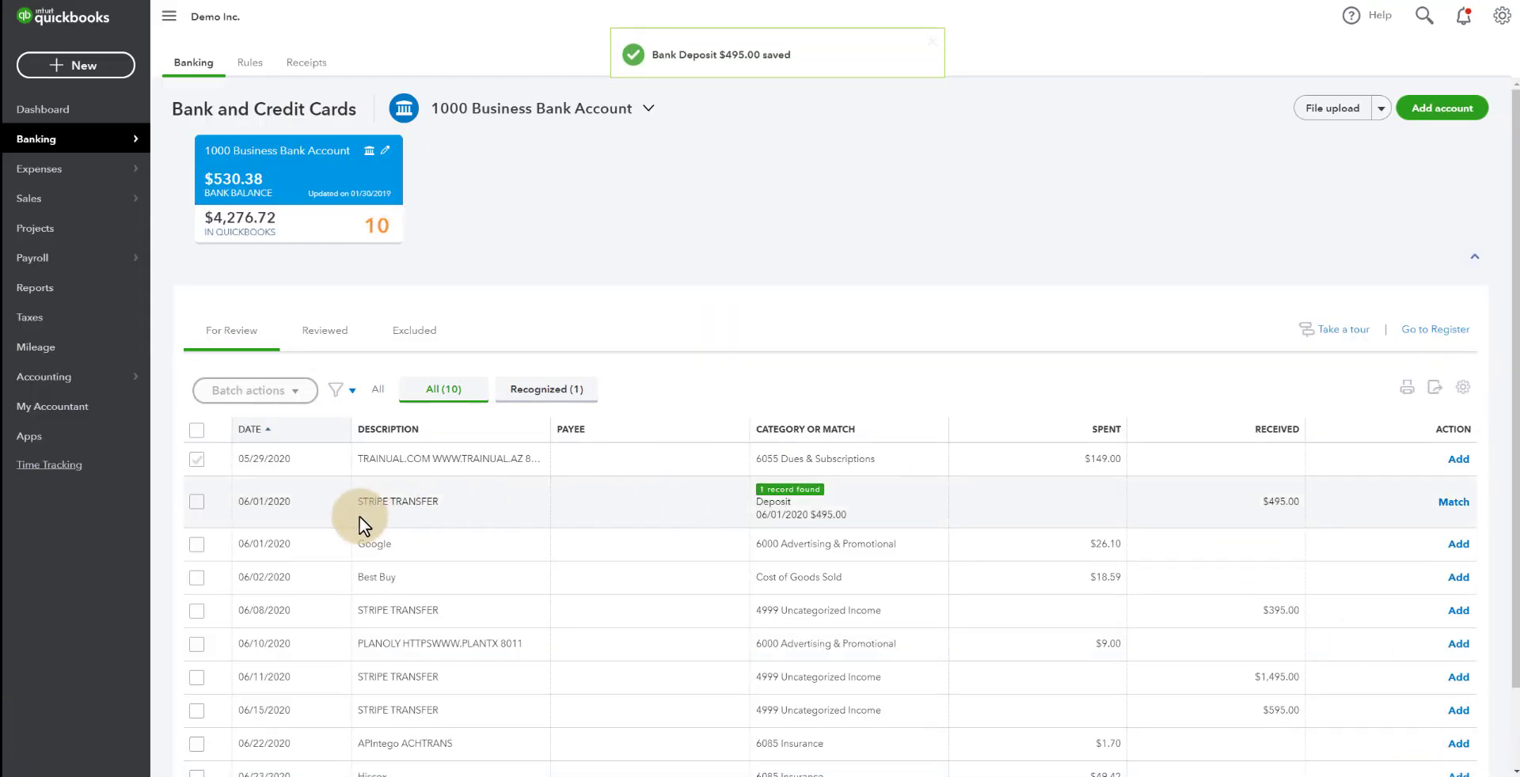
{"action": "left_click", "coordinate": [1453, 502]}
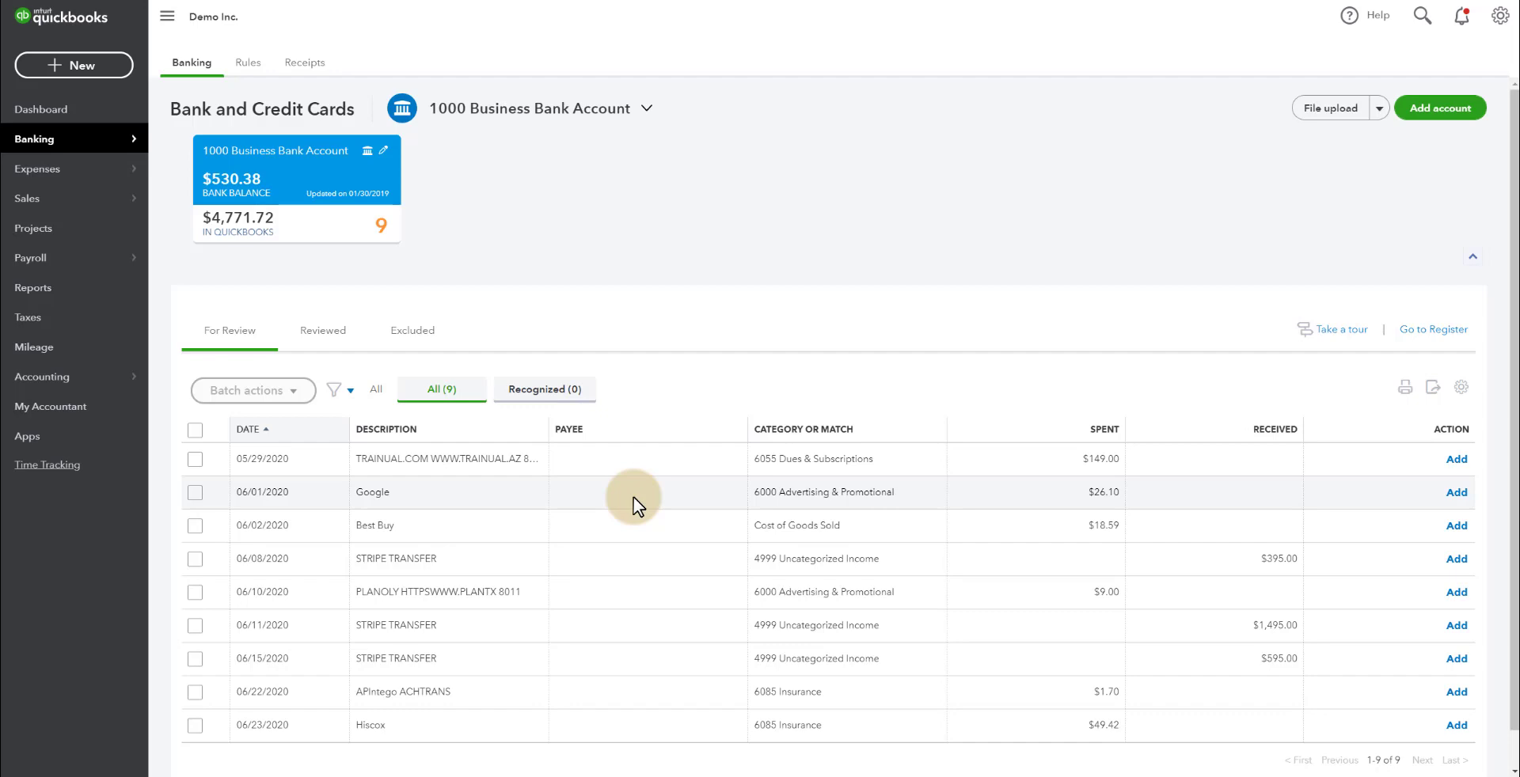
- Open the Profit and Loss report and run it for this year to date on the cash accounting method
{"action": "left_click", "coordinate": [33, 287]}
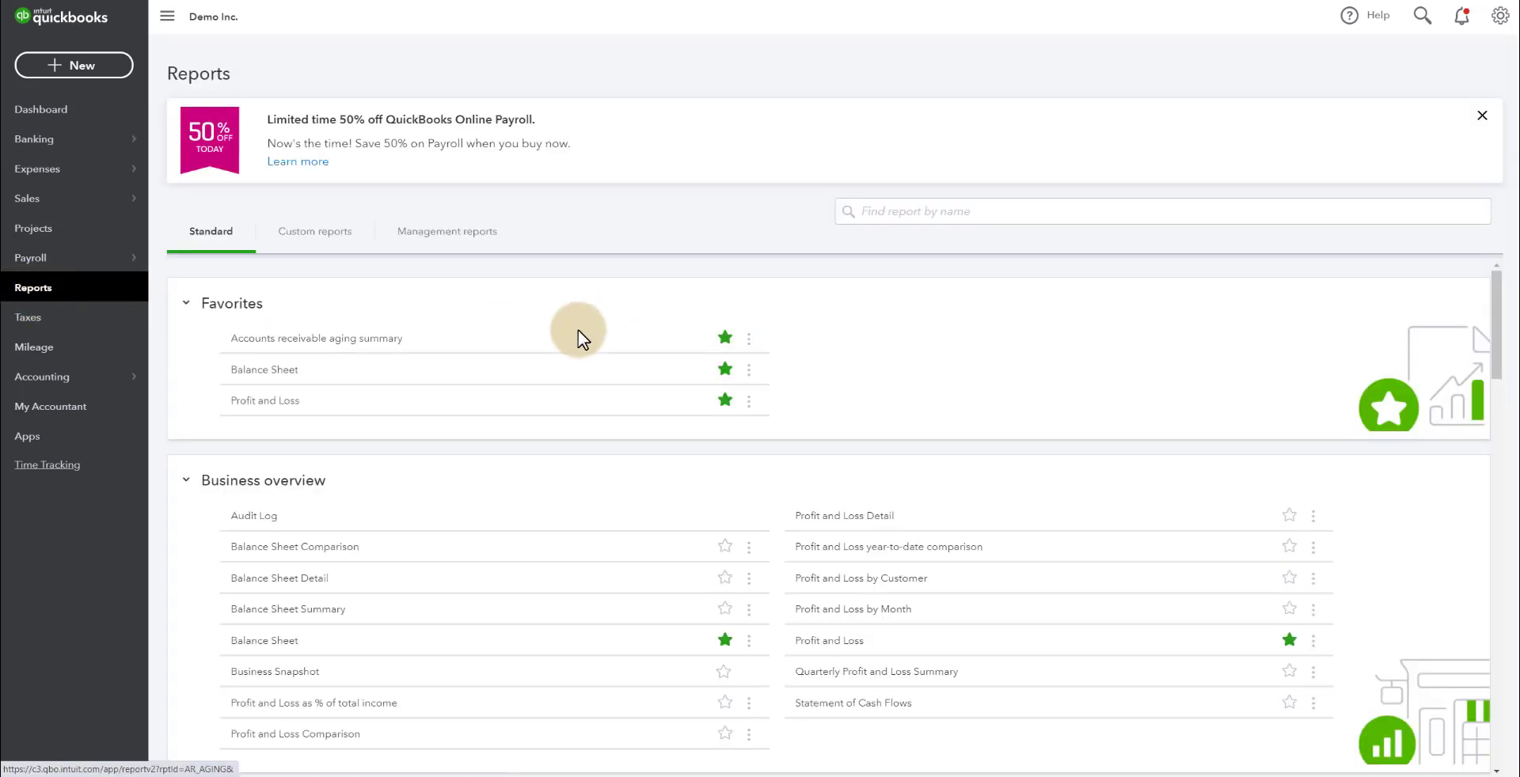
{"action": "left_click", "coordinate": [259, 402]}
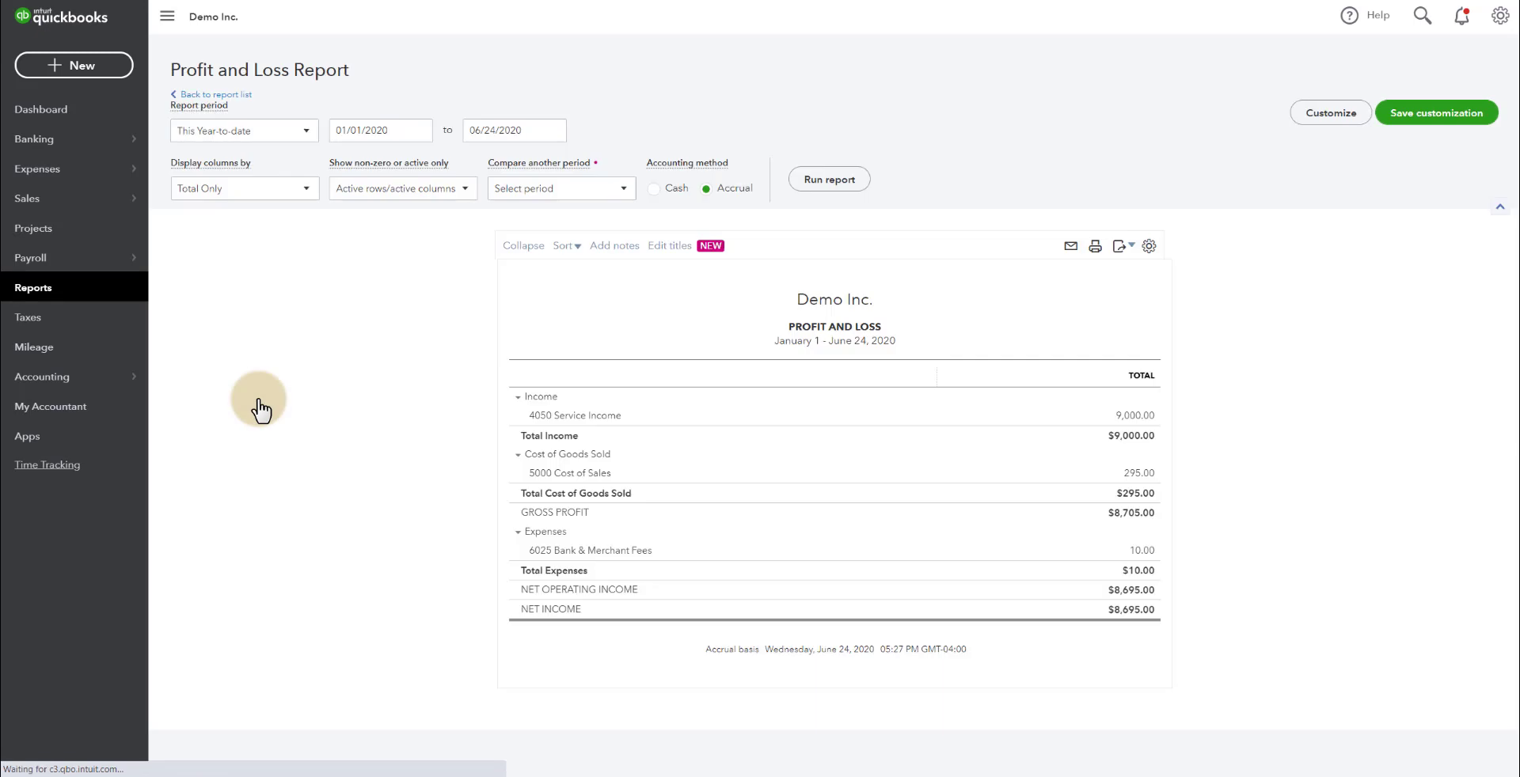
{"action": "left_click", "coordinate": [654, 189]}
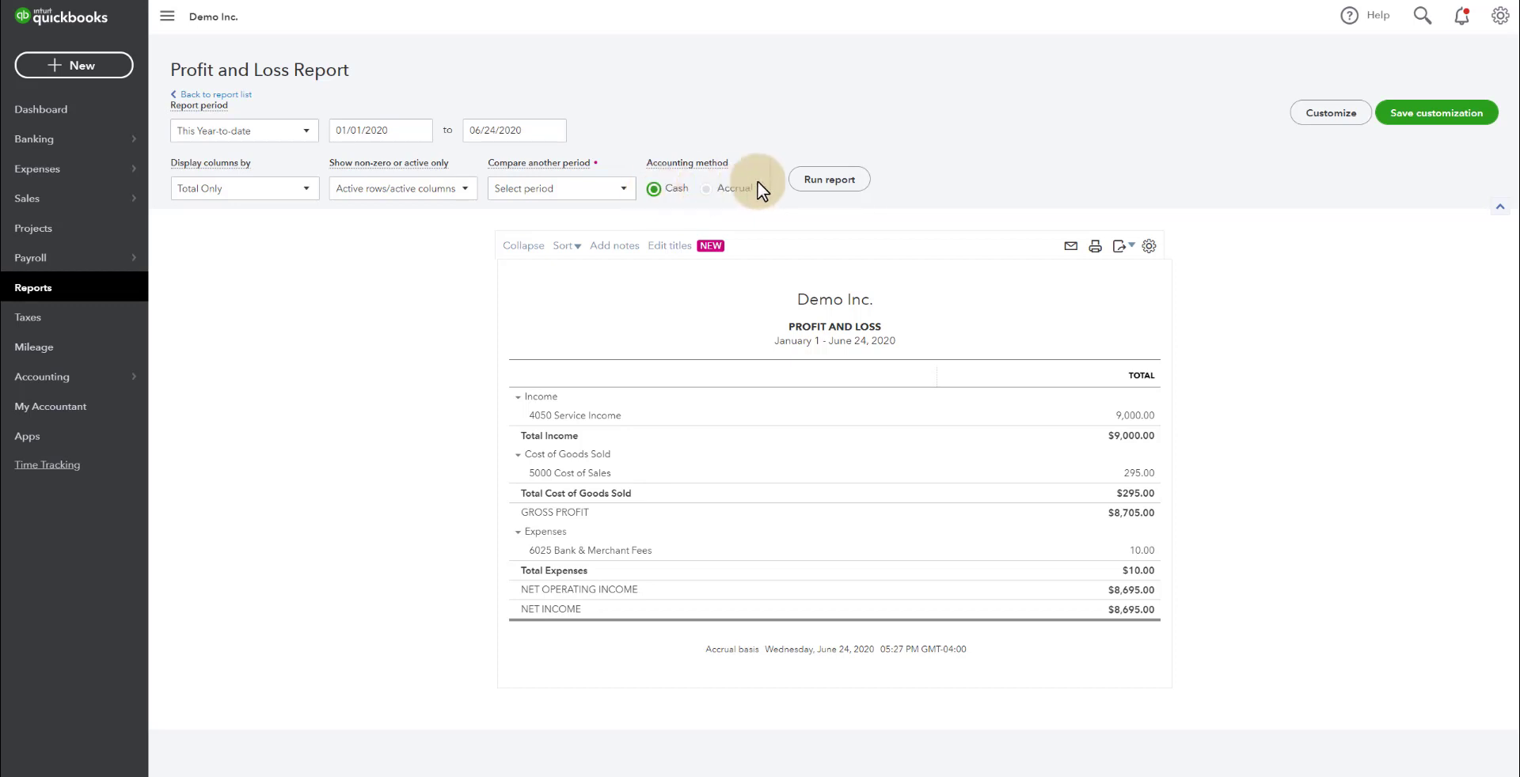
{"action": "left_click", "coordinate": [829, 180]}
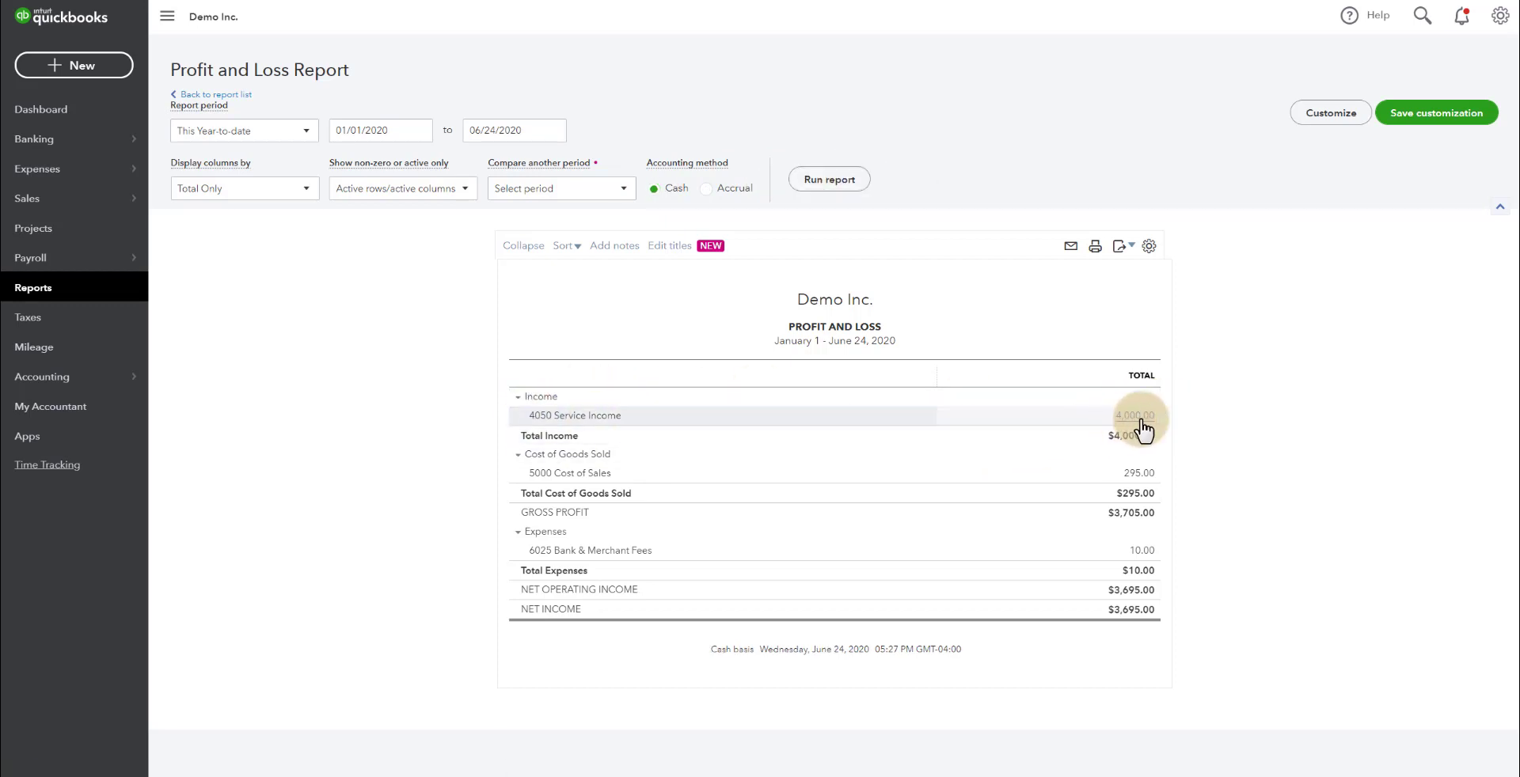
- Review the transactions behind 4050 Service Income and 6025 Bank & Merchant Fees, and return to the Profit and Loss summary
{"action": "left_click", "coordinate": [1136, 417]}
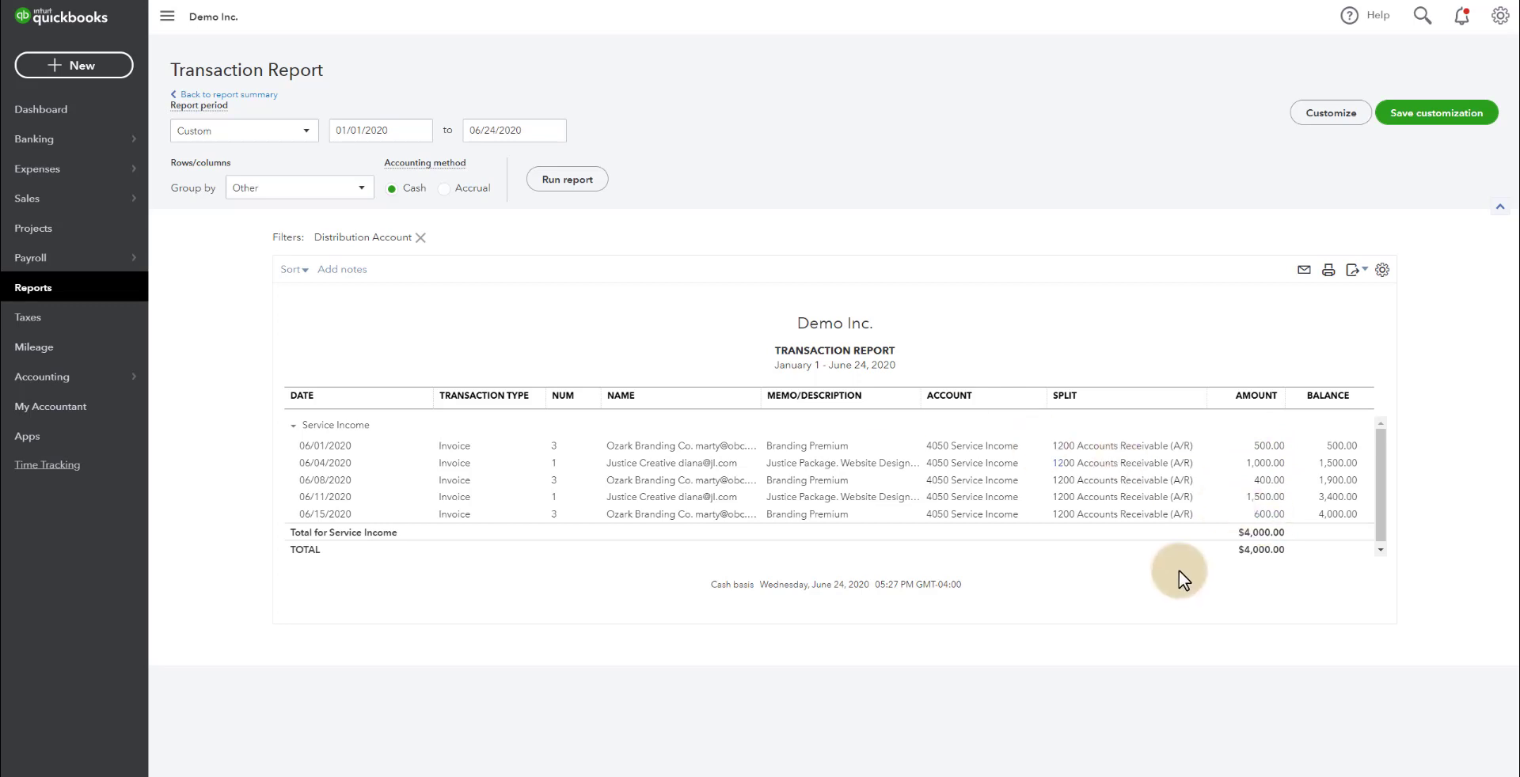
{"action": "left_click", "coordinate": [214, 95]}
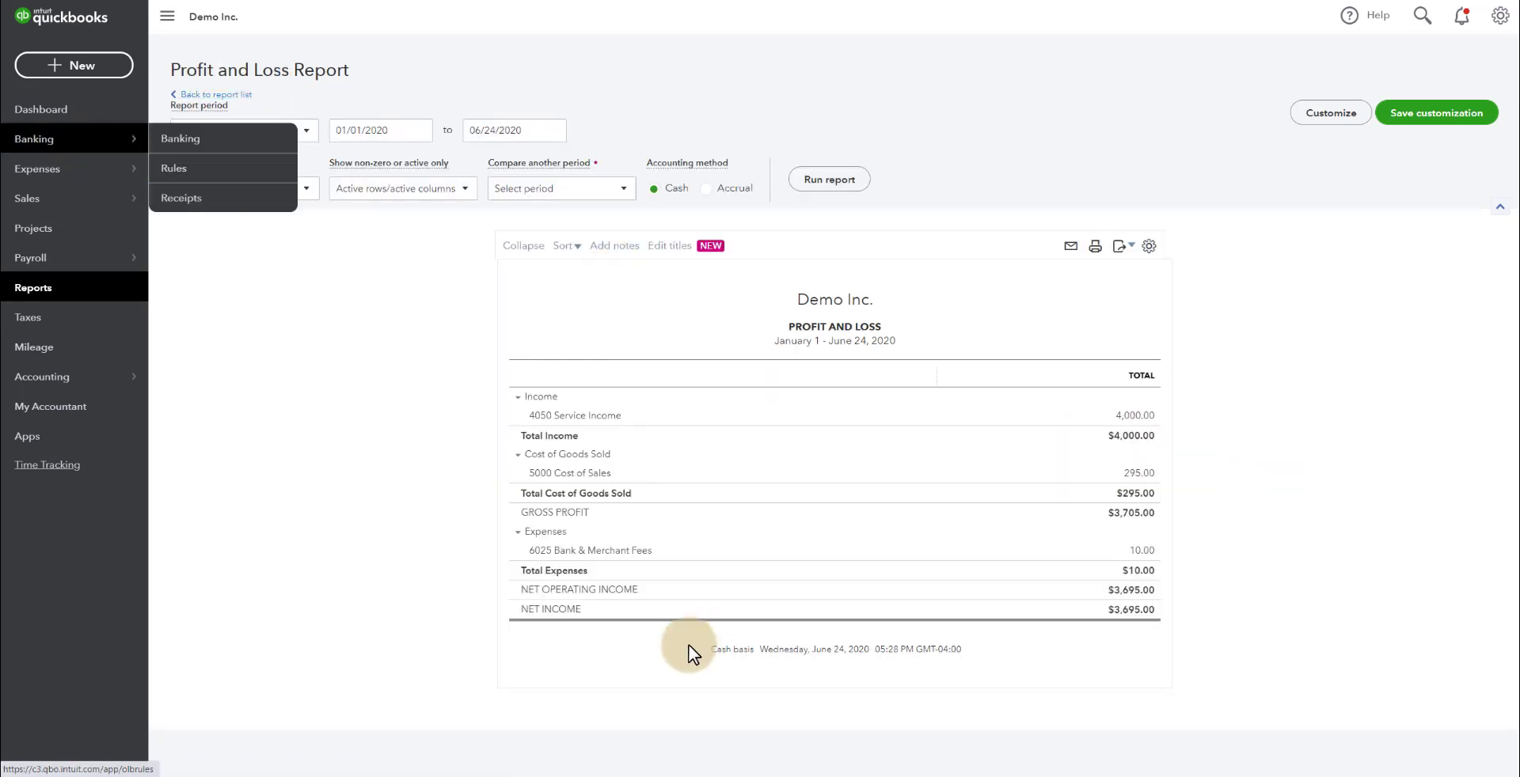
{"action": "left_click", "coordinate": [1152, 555]}
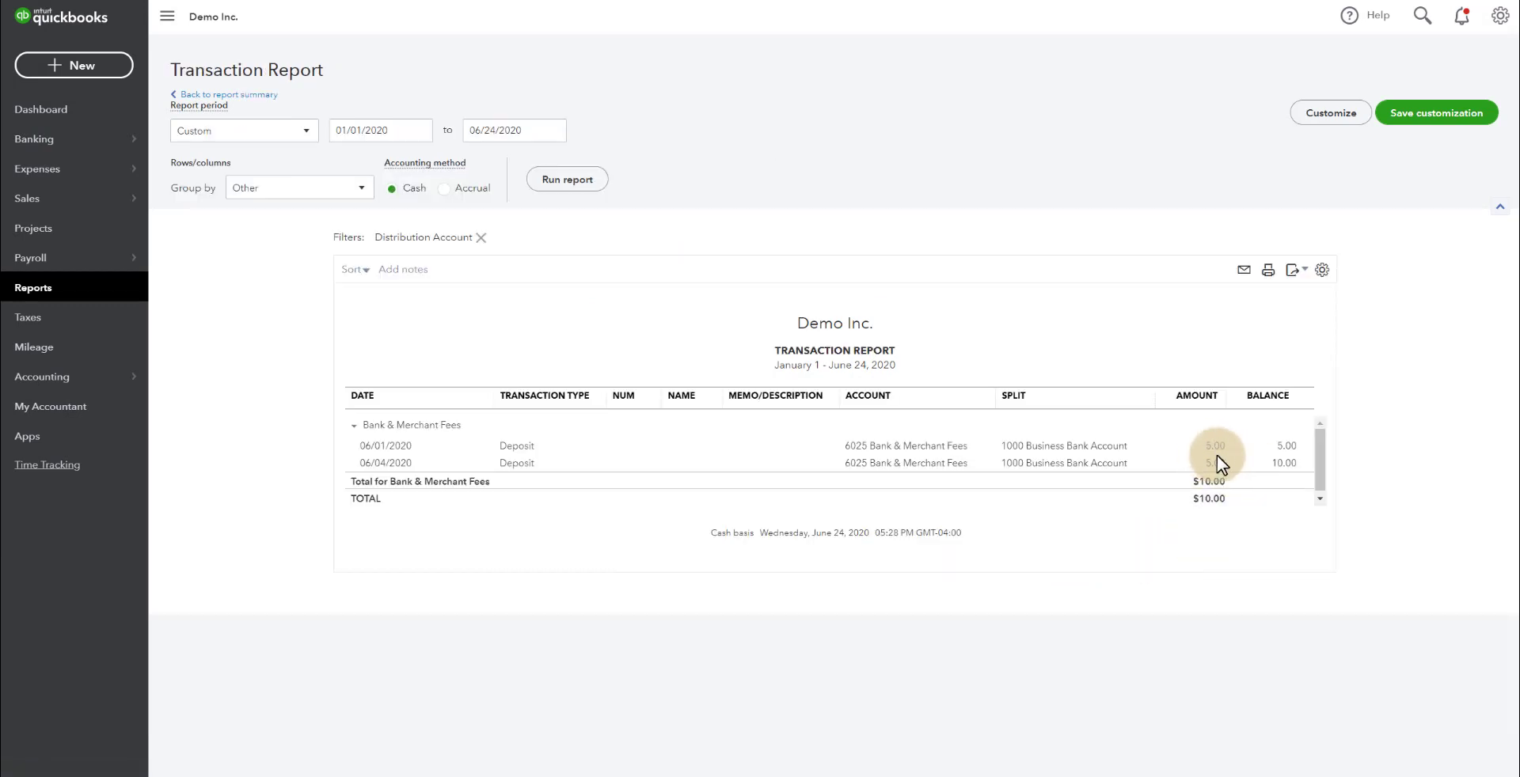
{"action": "left_click", "coordinate": [893, 448]}
{"action": "left_click", "coordinate": [222, 94]}
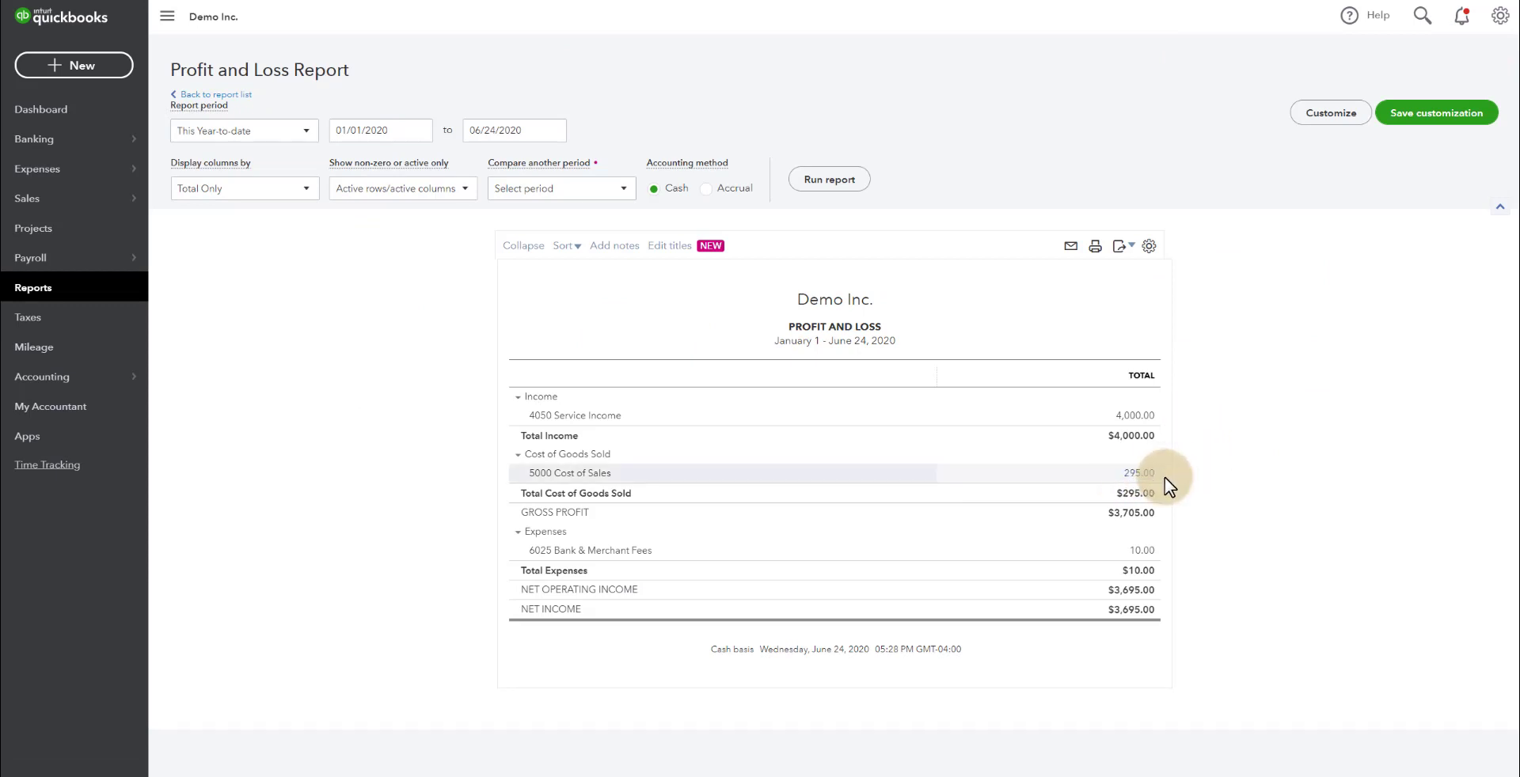
- Examine the payment and deposit history of invoices 3 and 1 in the invoice list, and open a new bank deposit
{"action": "mouse_move", "coordinate": [49, 207]}
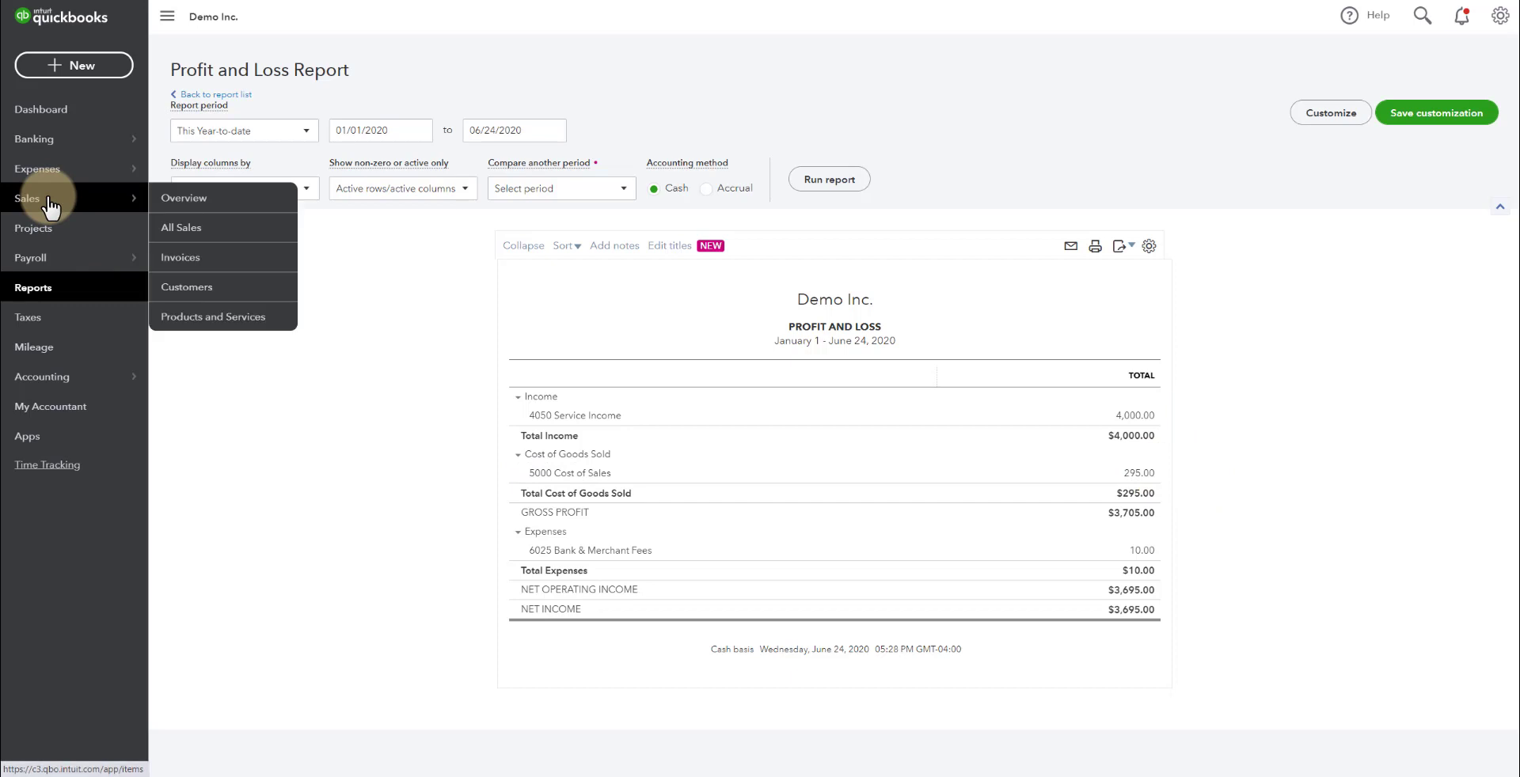
{"action": "left_click", "coordinate": [187, 262]}
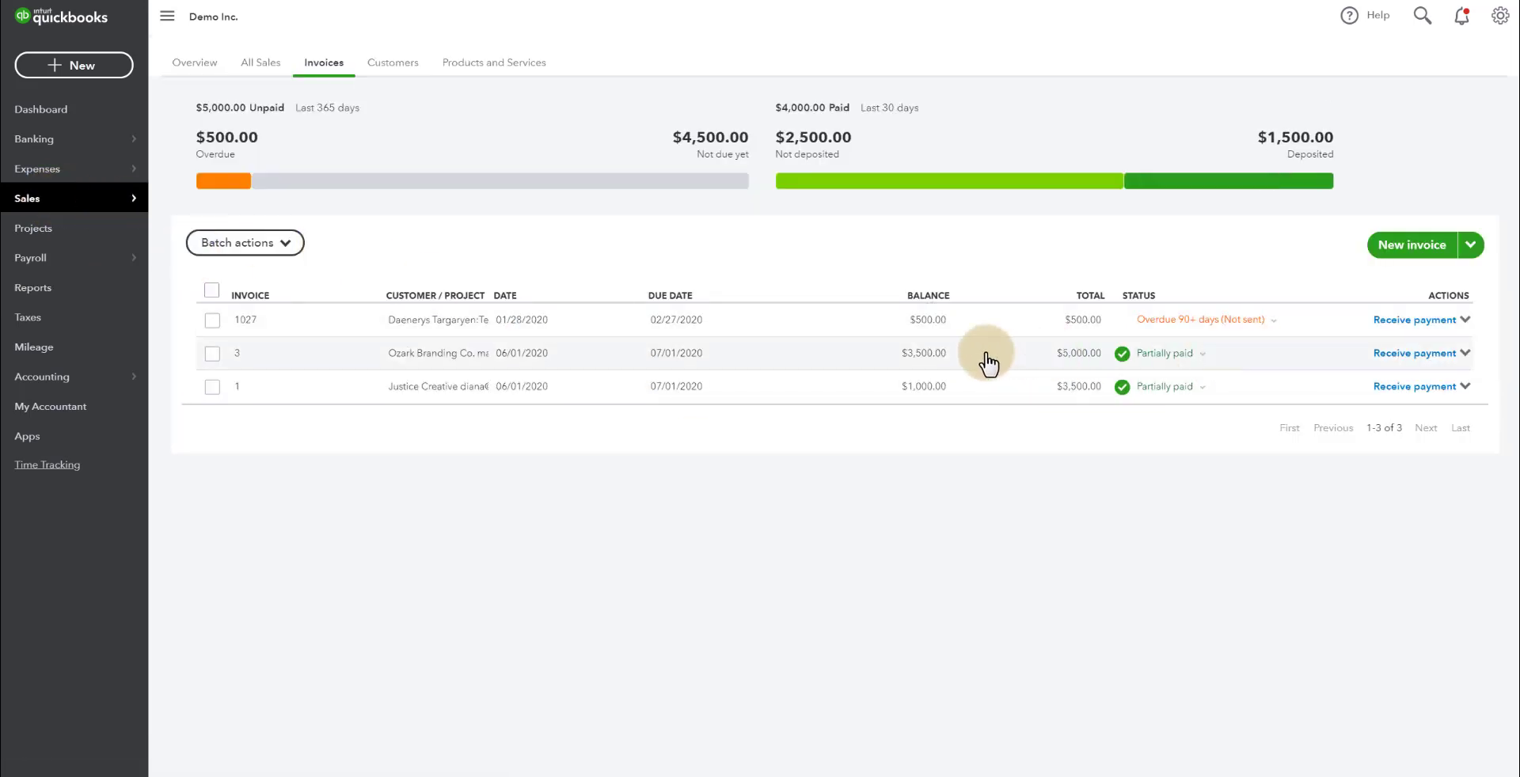
{"action": "left_click", "coordinate": [1202, 358]}
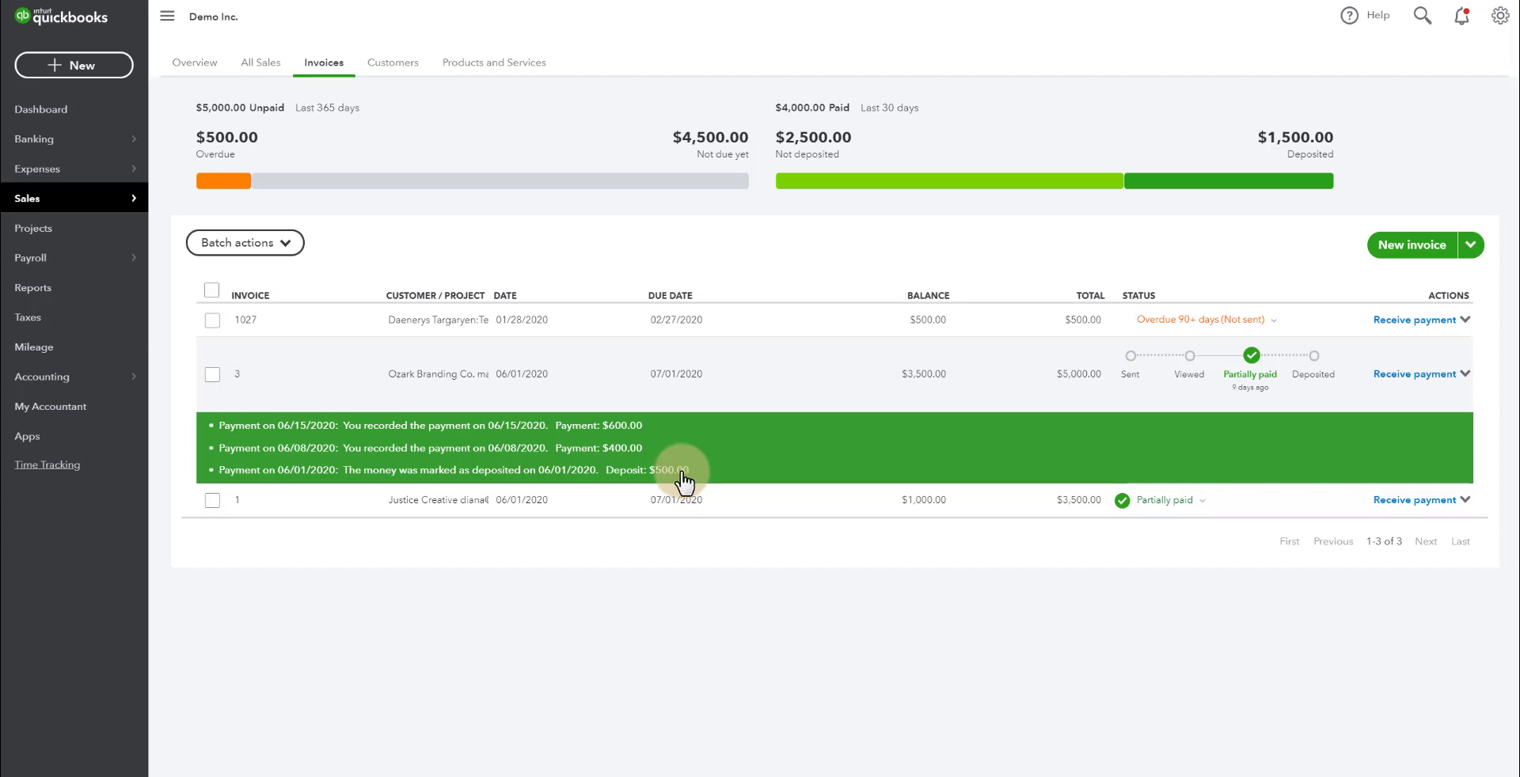
{"action": "left_click", "coordinate": [1183, 501]}
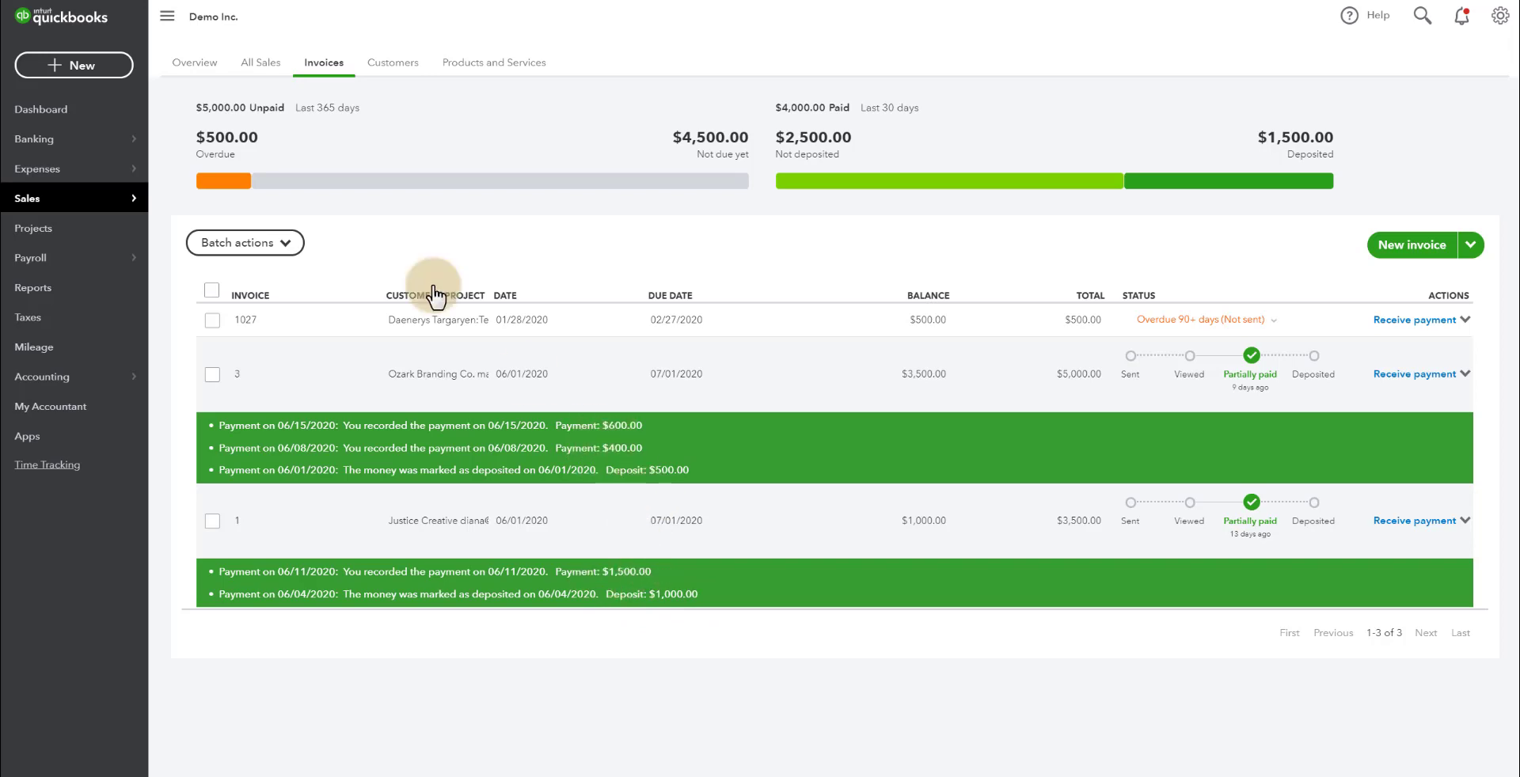
{"action": "left_click", "coordinate": [63, 69]}
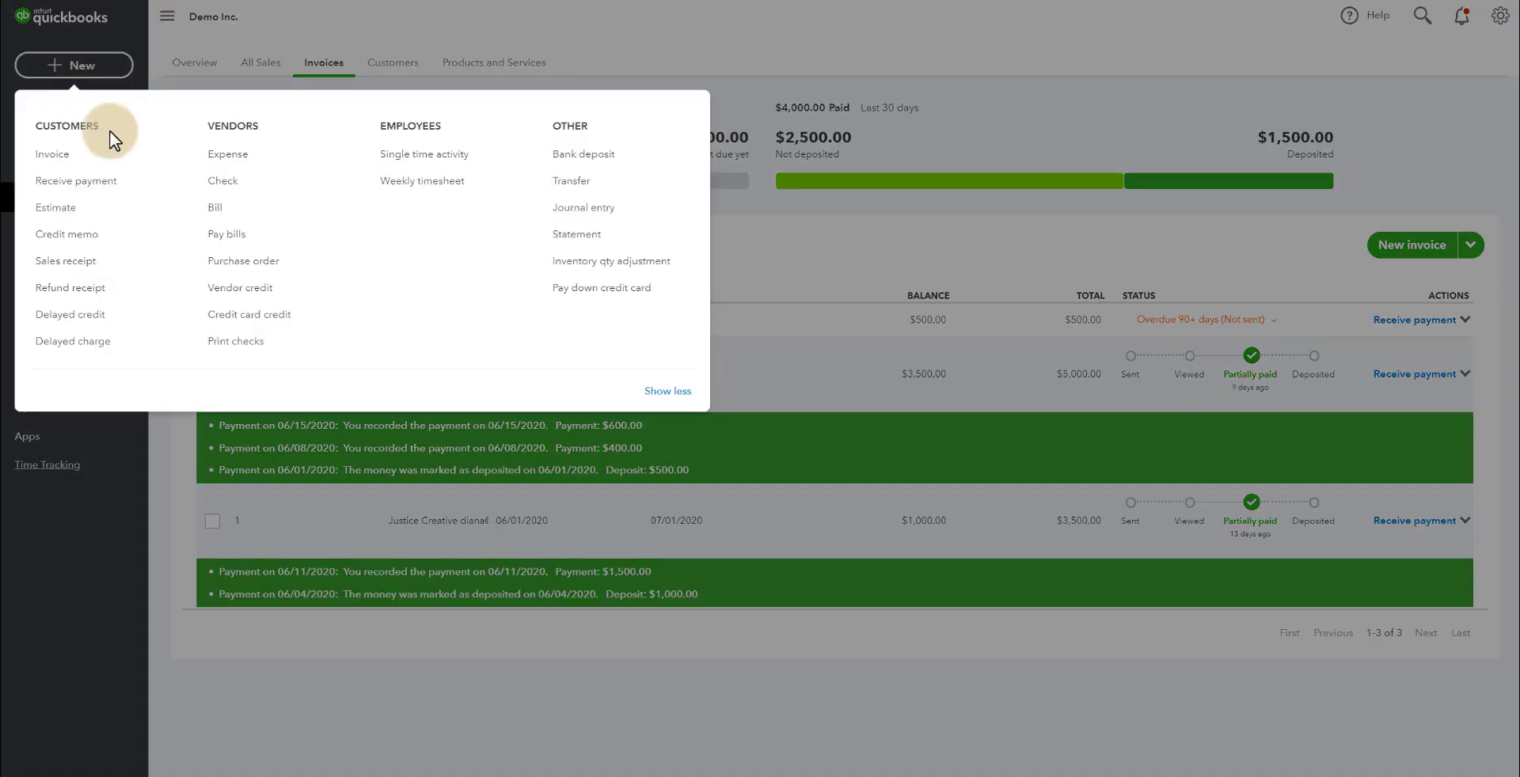
{"action": "left_click", "coordinate": [618, 156]}
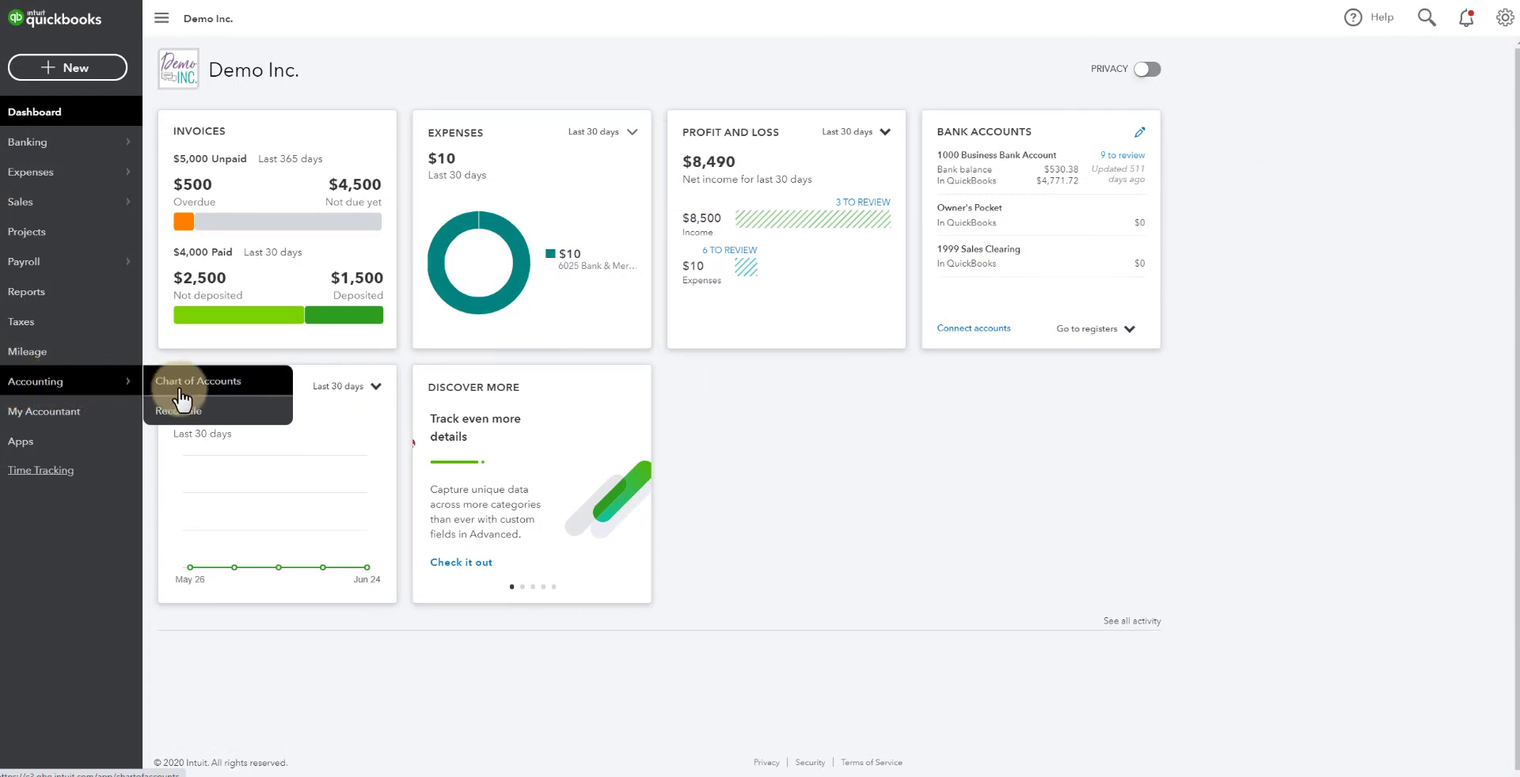
{"action": "left_click", "coordinate": [197, 396]}
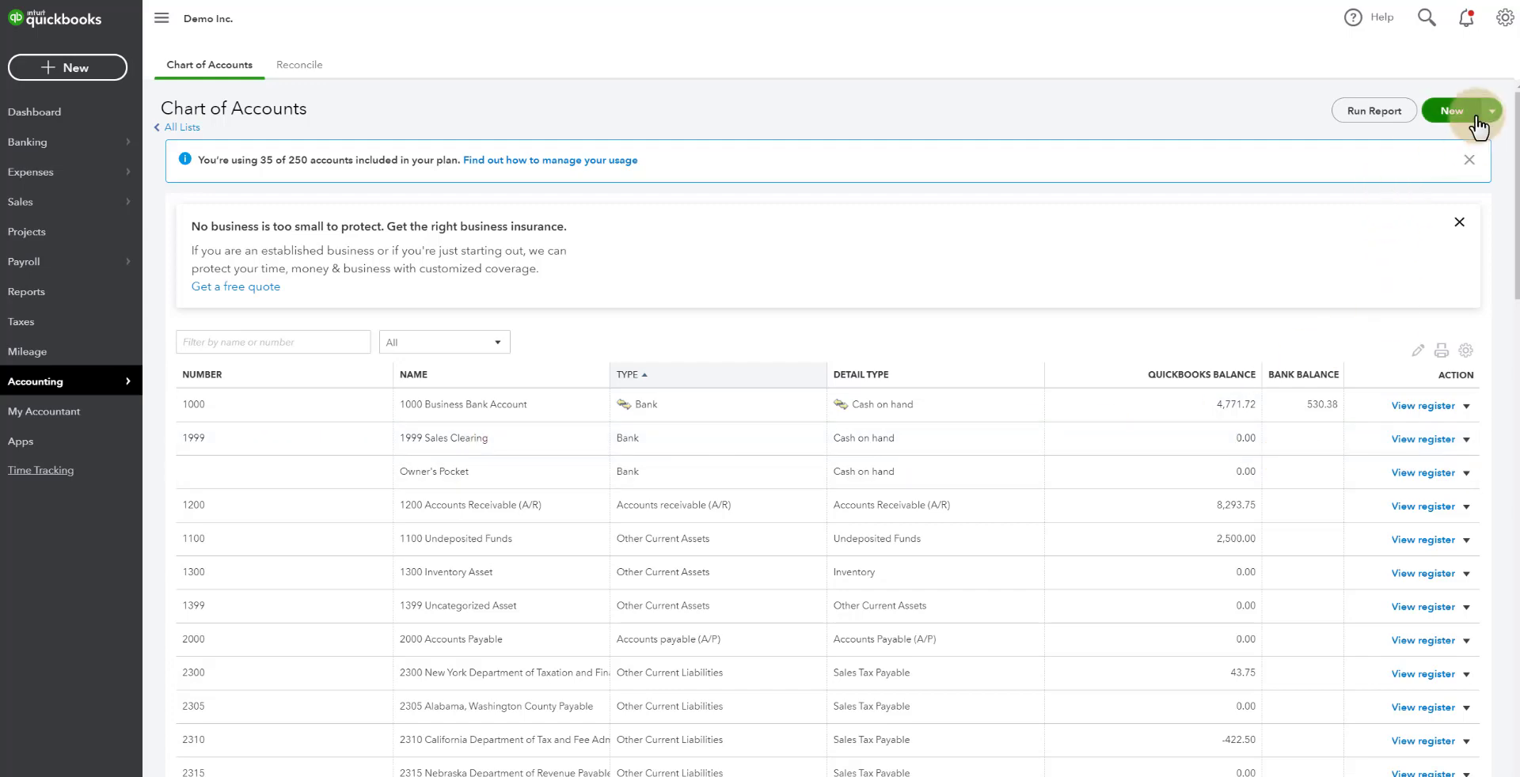
{"action": "left_click", "coordinate": [1452, 110]}
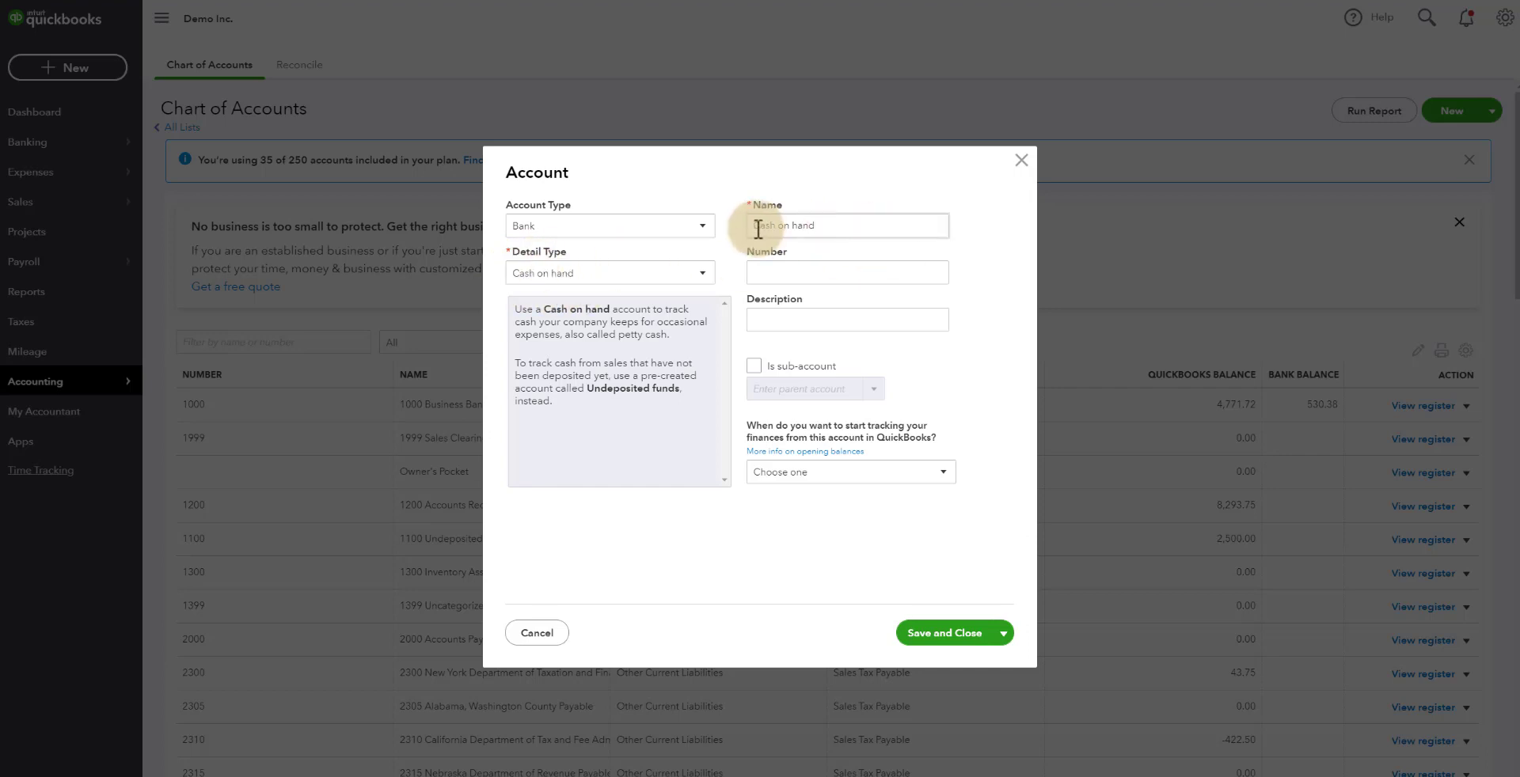
{"action": "left_click_drag", "start_coordinate": [753, 227], "coordinate": [848, 228]}
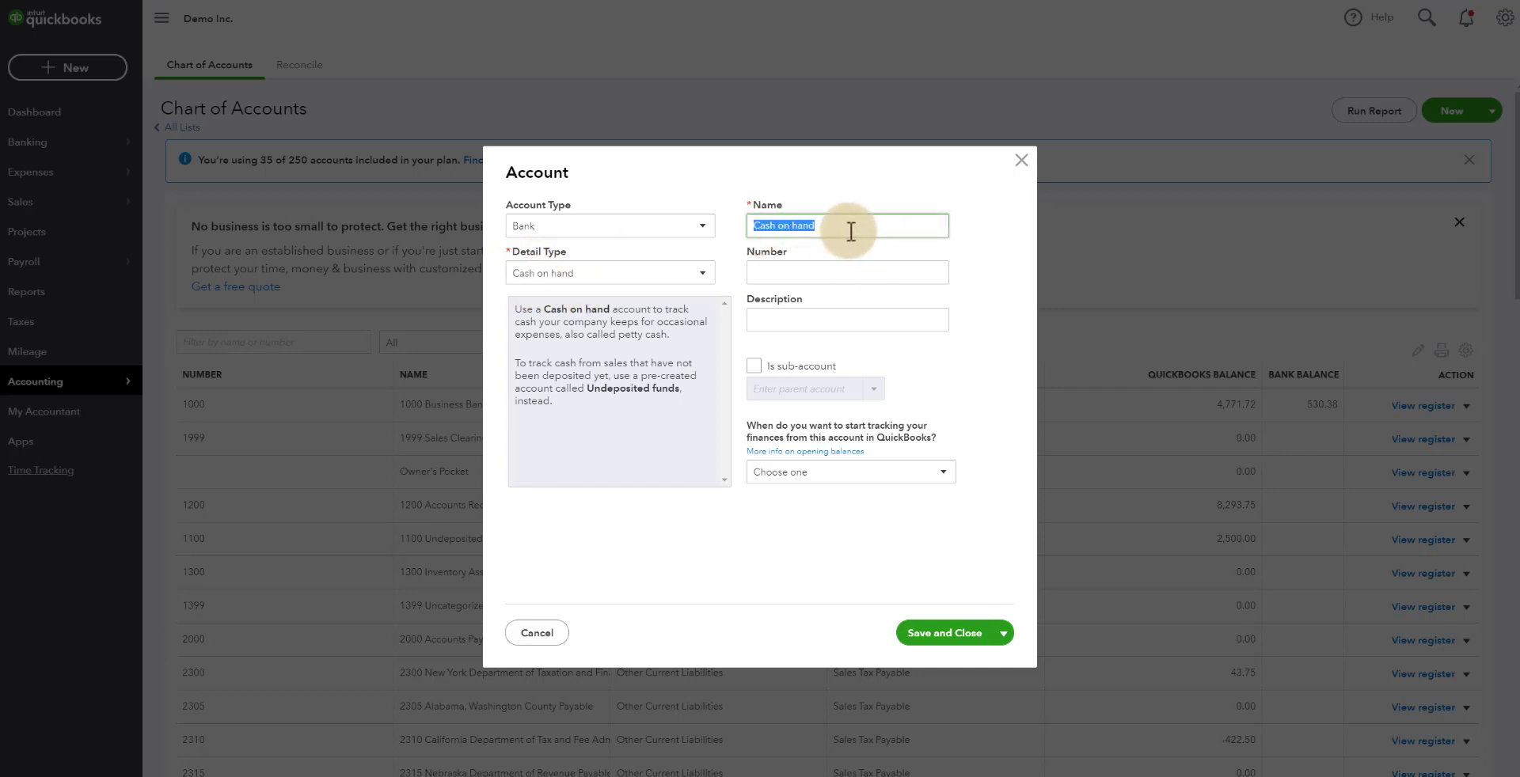
{"action": "left_click", "coordinate": [907, 272]}
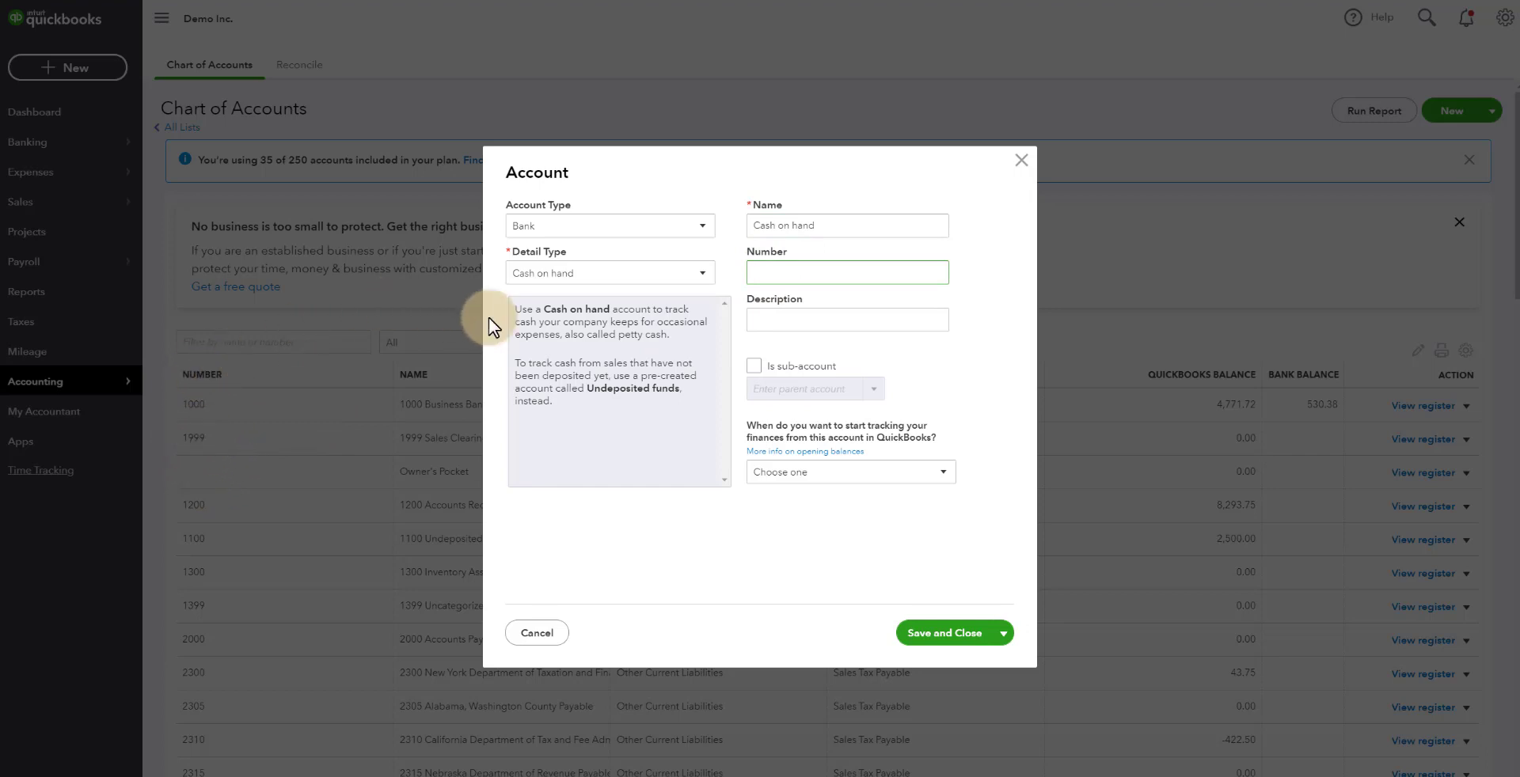
{"action": "left_click", "coordinate": [1021, 160]}
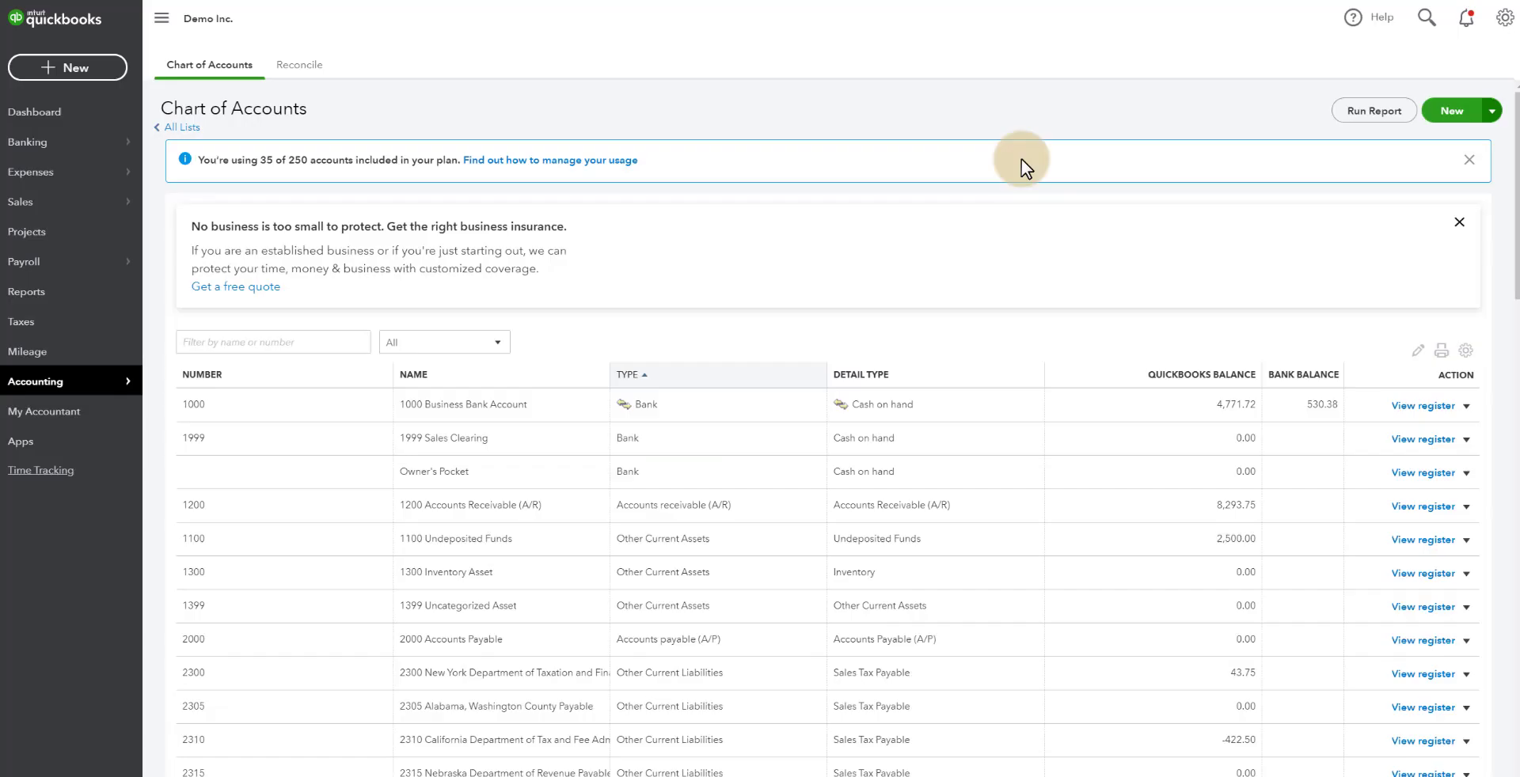
- Start a bank rule from the 06/08/2020 STRIPE TRANSFER transaction awaiting review in the bank feed
{"action": "left_click", "coordinate": [65, 147]}
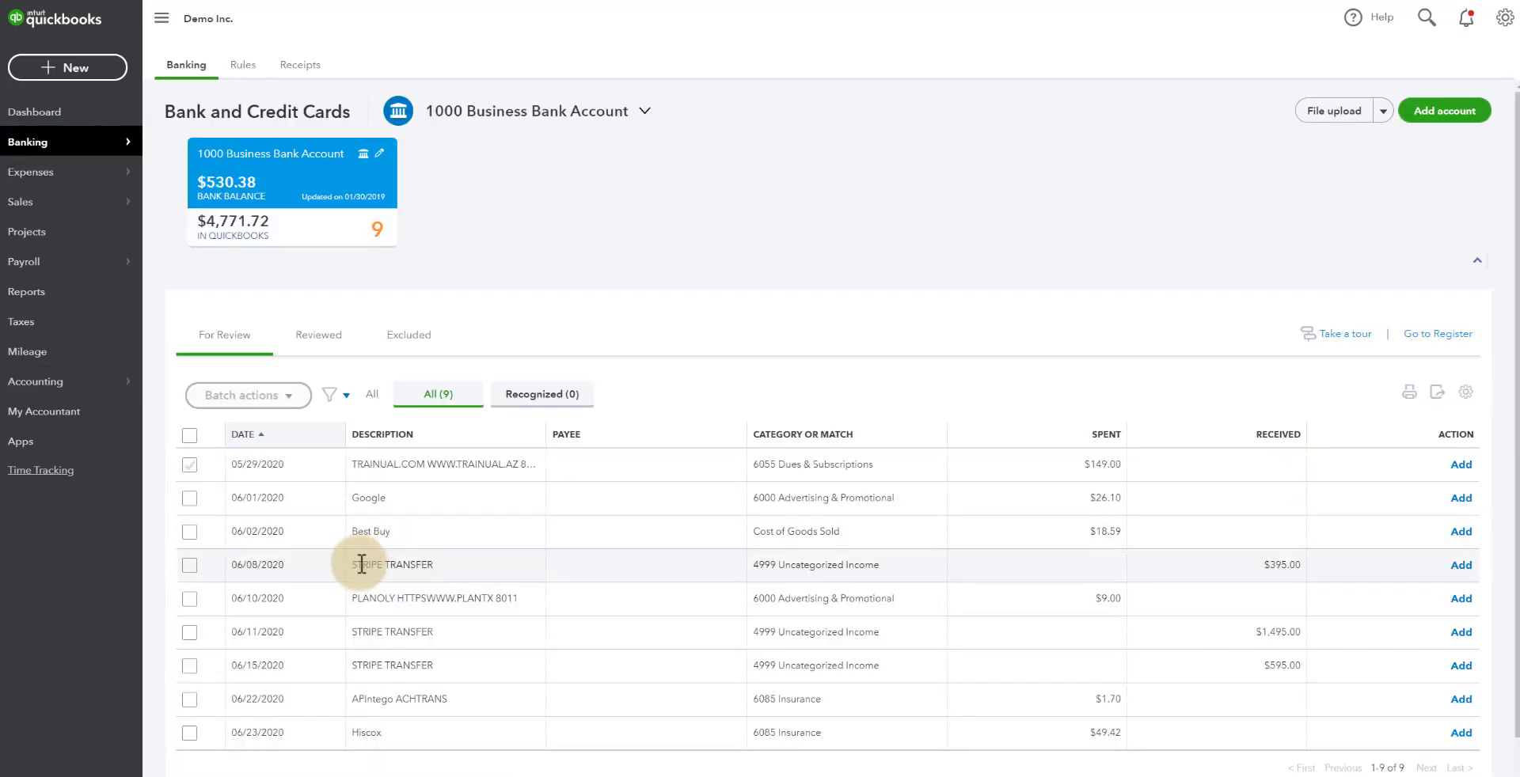
{"action": "left_click_drag", "start_coordinate": [353, 564], "coordinate": [437, 578]}
{"action": "right_click", "coordinate": [424, 567]}
{"action": "left_click", "coordinate": [356, 567]}
{"action": "right_click", "coordinate": [437, 578]}
{"action": "left_click", "coordinate": [440, 575]}
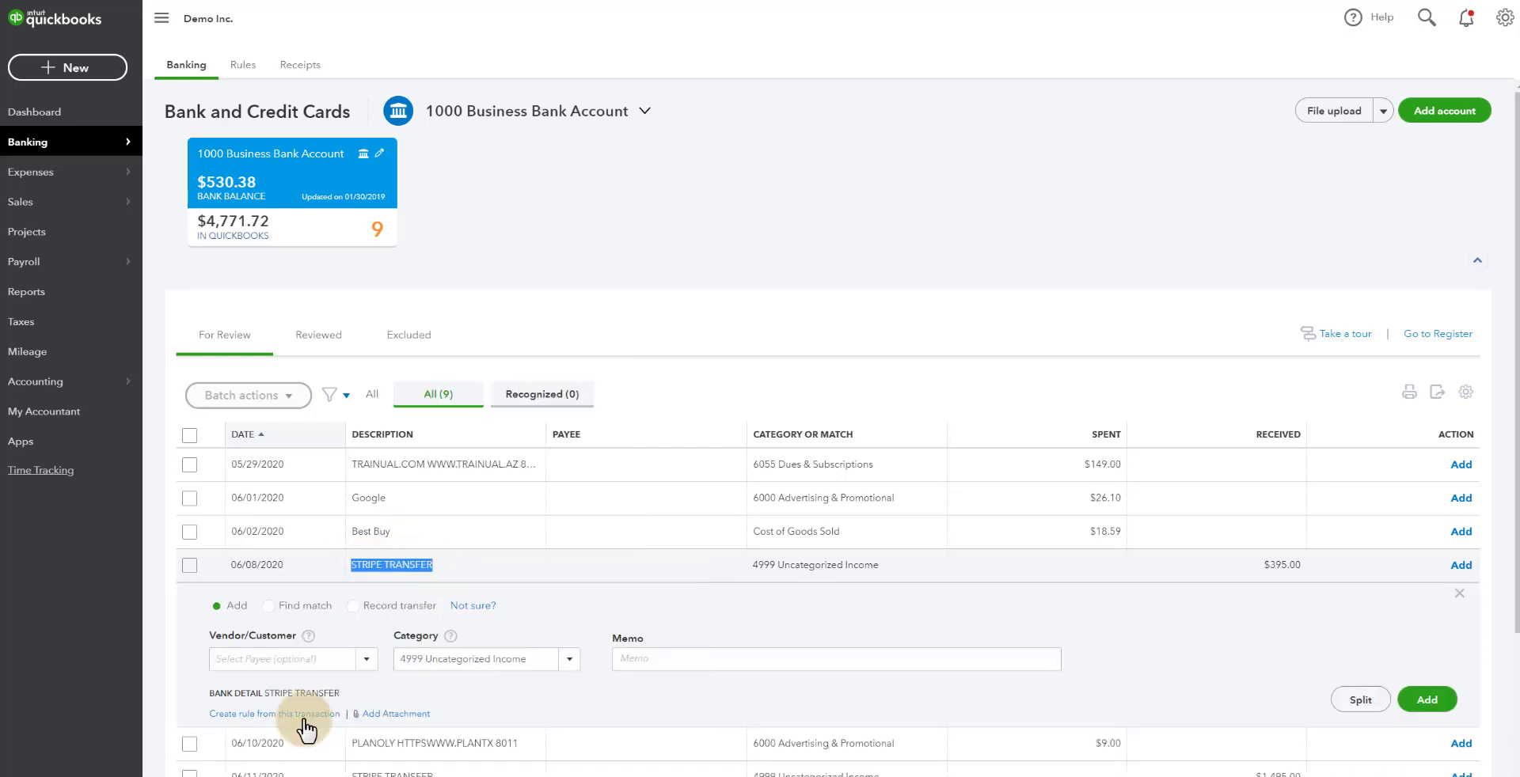
{"action": "left_click", "coordinate": [232, 722]}
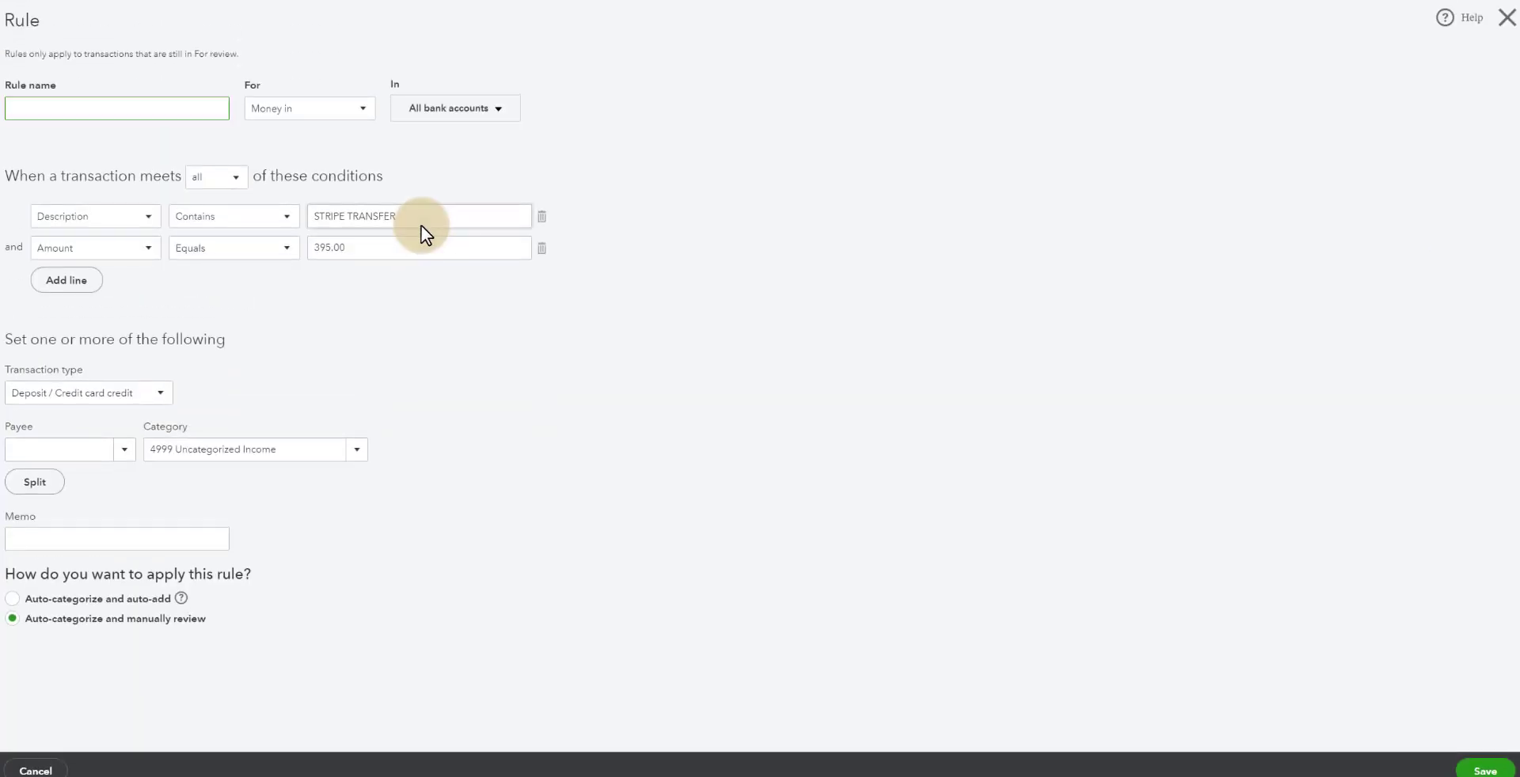
- Name the rule Stripe Deposits and keep it applied to money in for all bank accounts
{"action": "type", "text": "Stripe Deposits"}
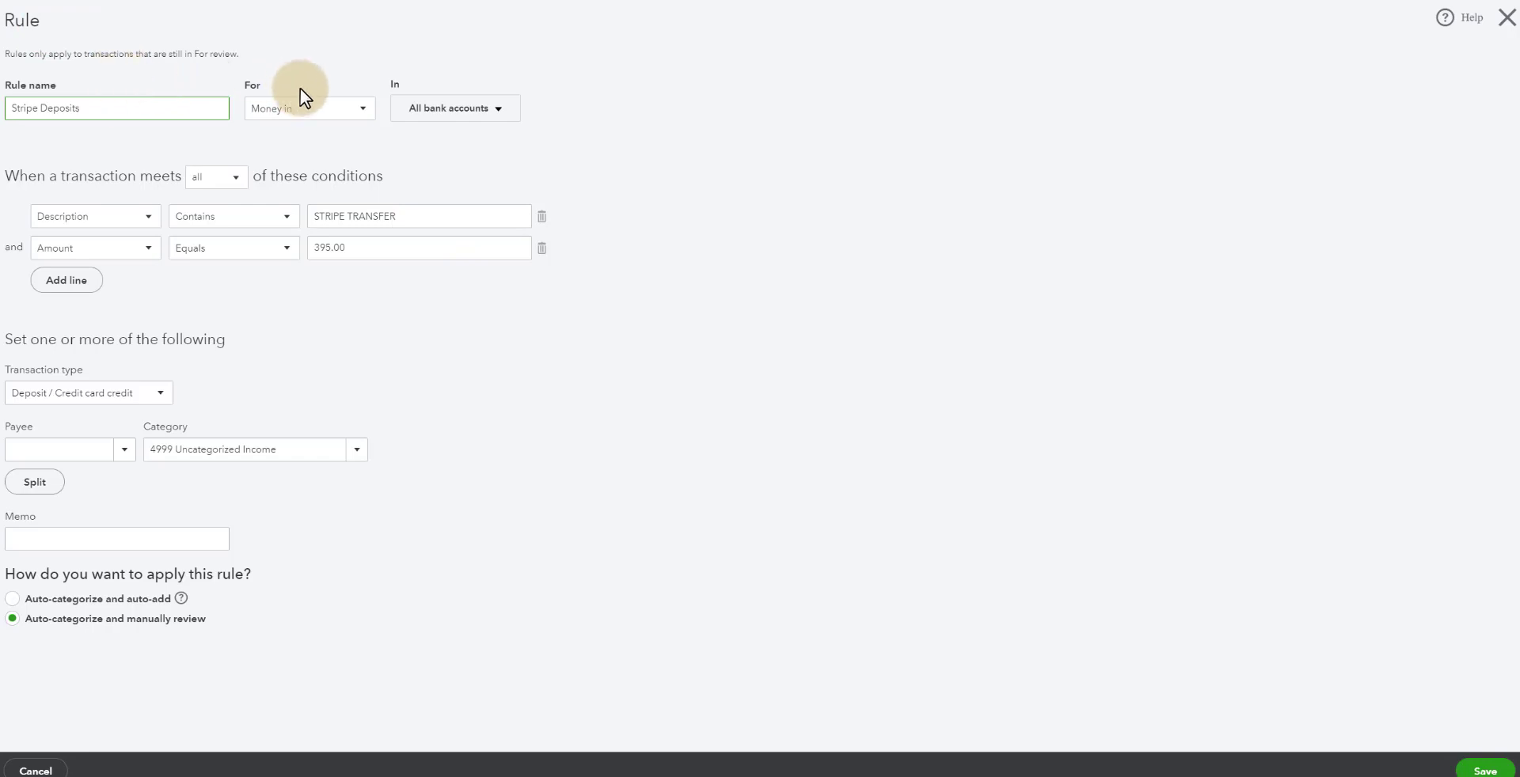
{"action": "left_click", "coordinate": [467, 111]}
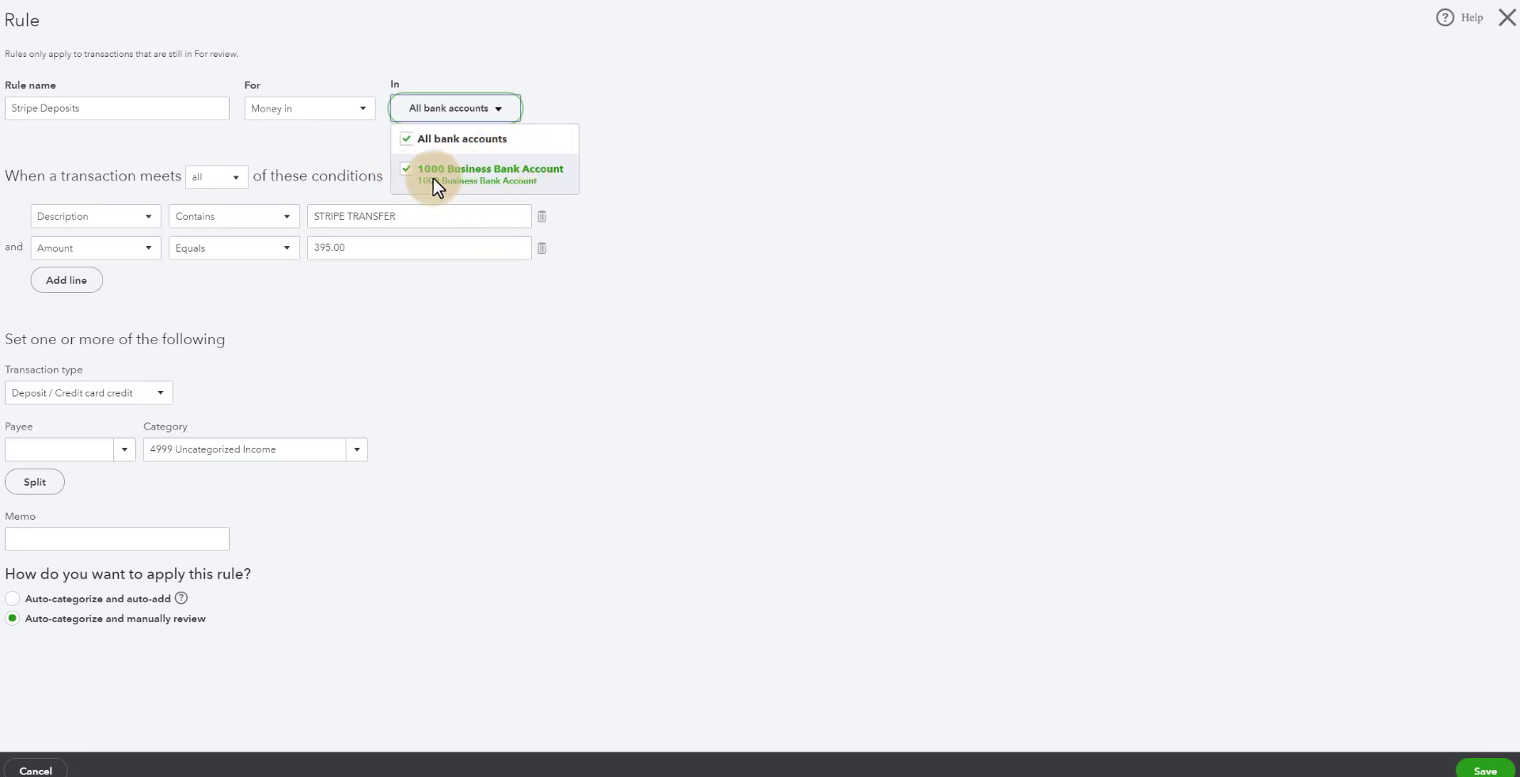
{"action": "left_click", "coordinate": [421, 139]}
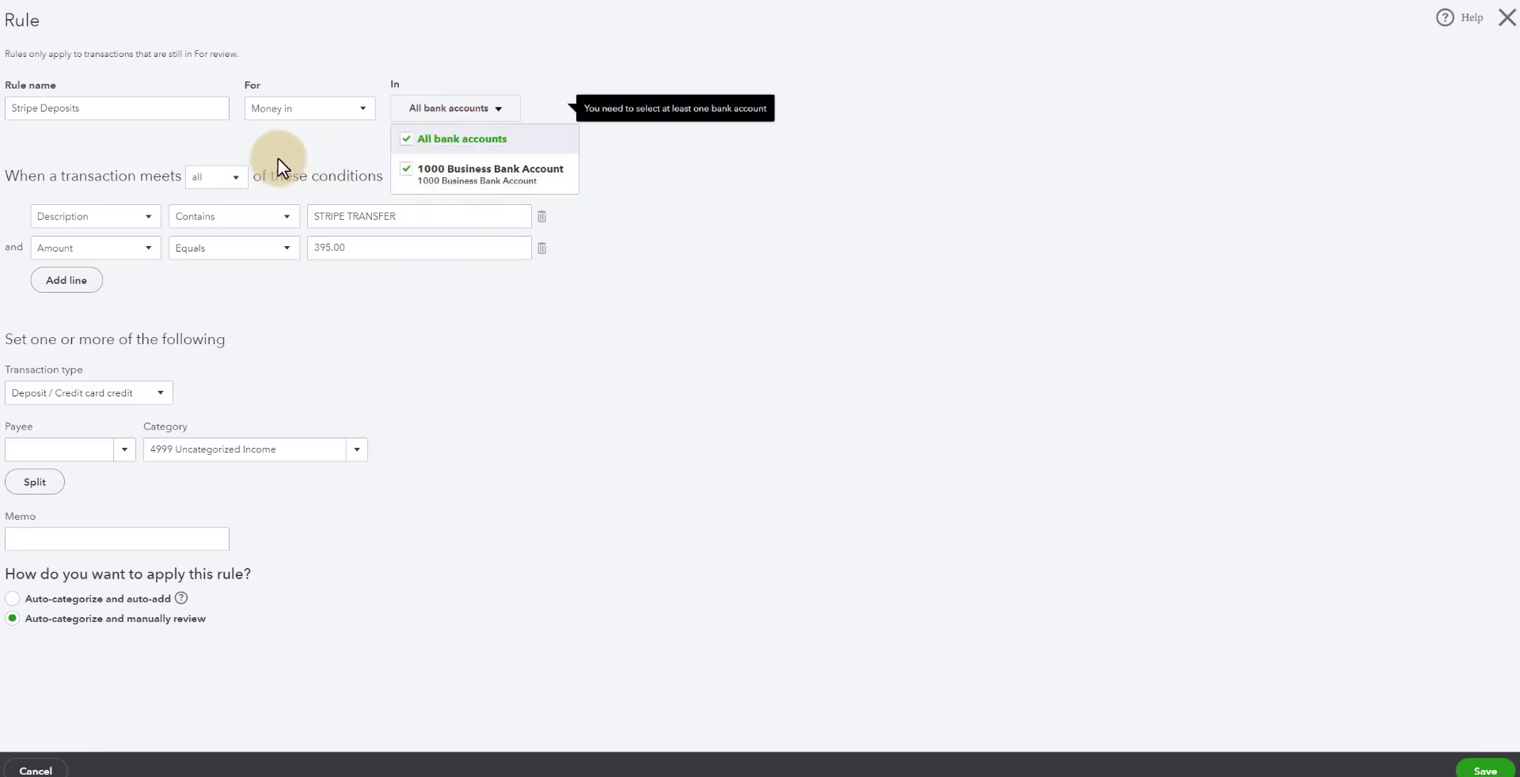
{"action": "left_click", "coordinate": [222, 151]}
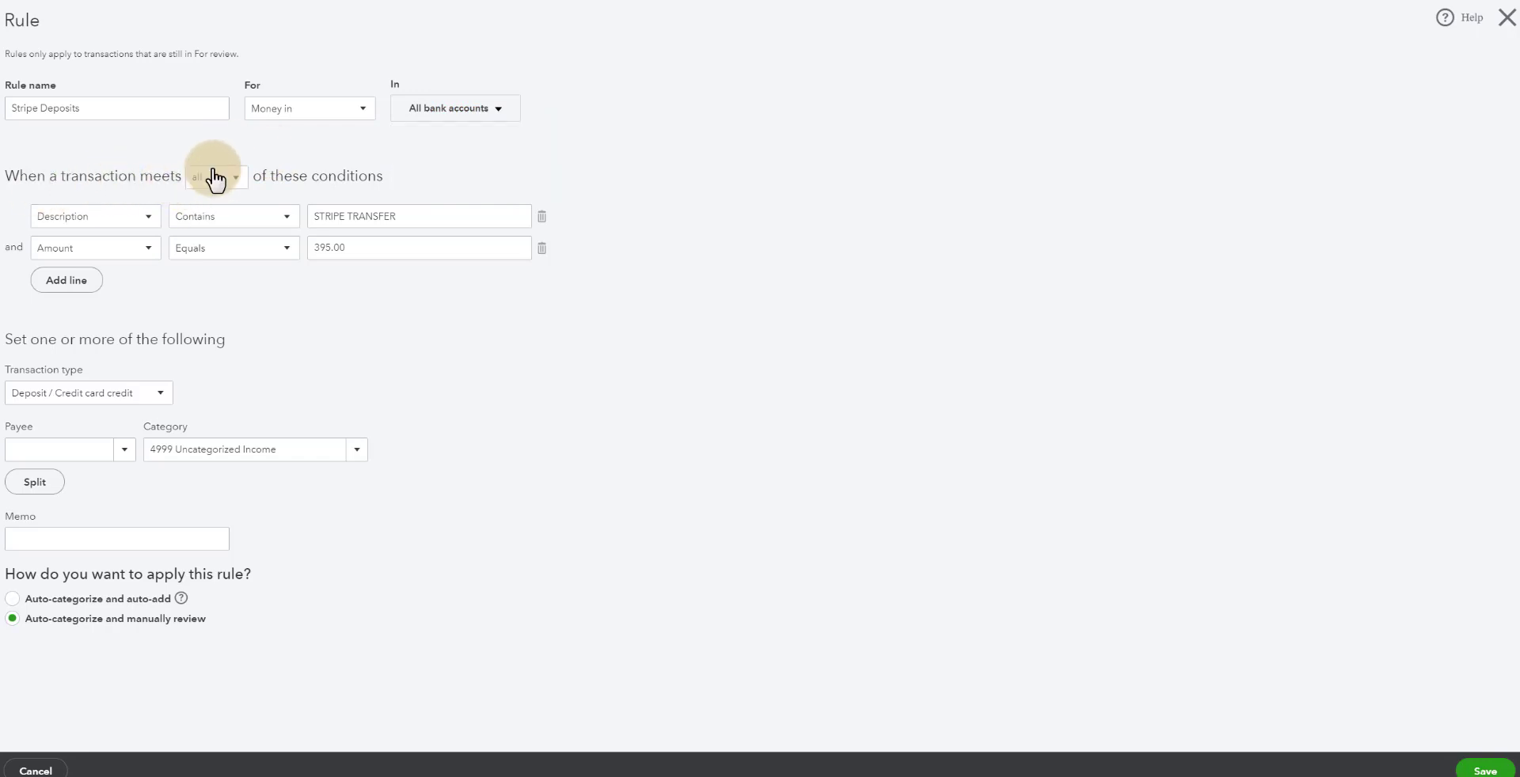
- Make the rule's only condition that the bank text contains STRIPE TRANSFER, removing the amount condition
{"action": "left_click", "coordinate": [50, 220]}
{"action": "left_click", "coordinate": [63, 244]}
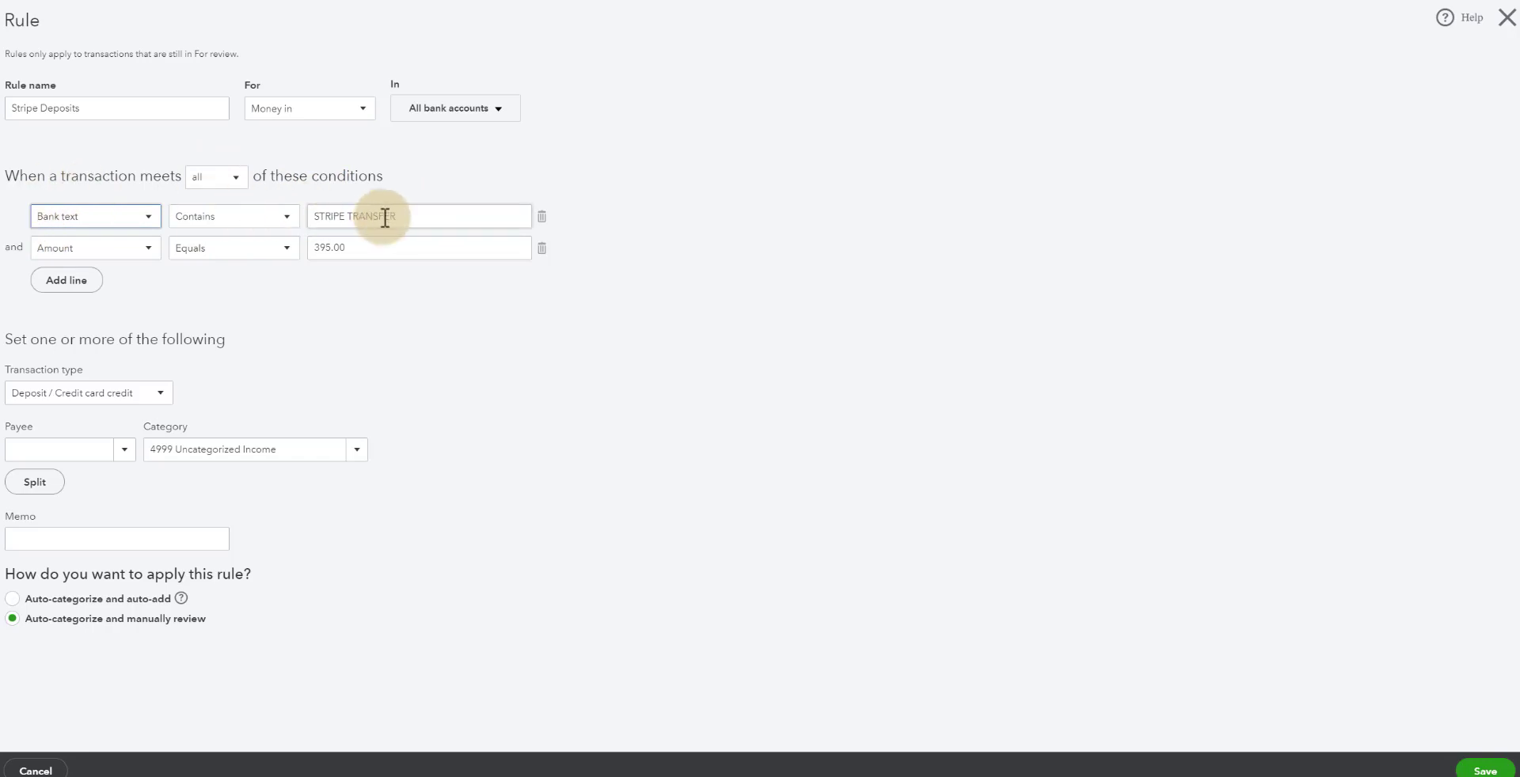
{"action": "left_click_drag", "start_coordinate": [404, 218], "coordinate": [314, 211]}
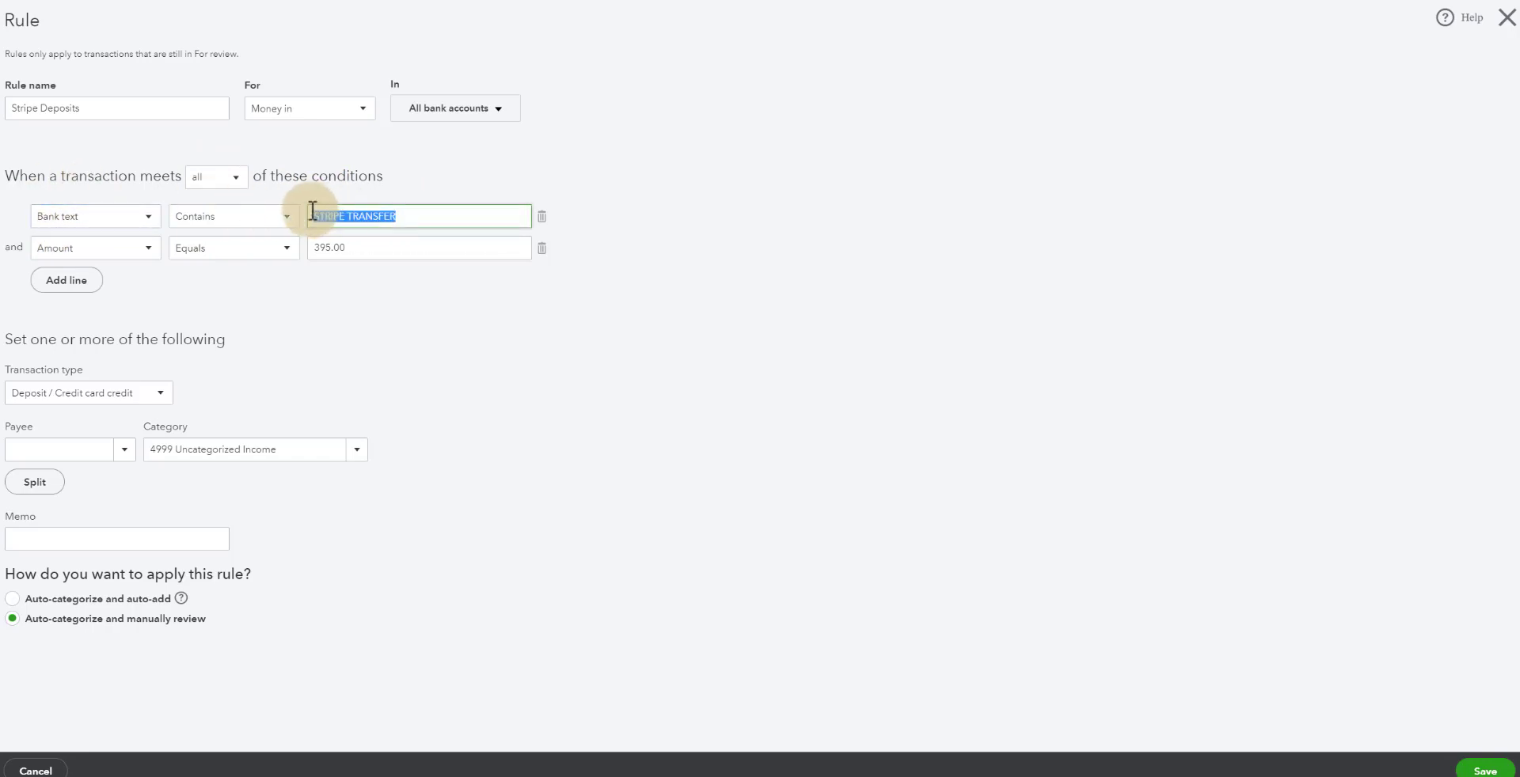
{"action": "key", "text": "End"}
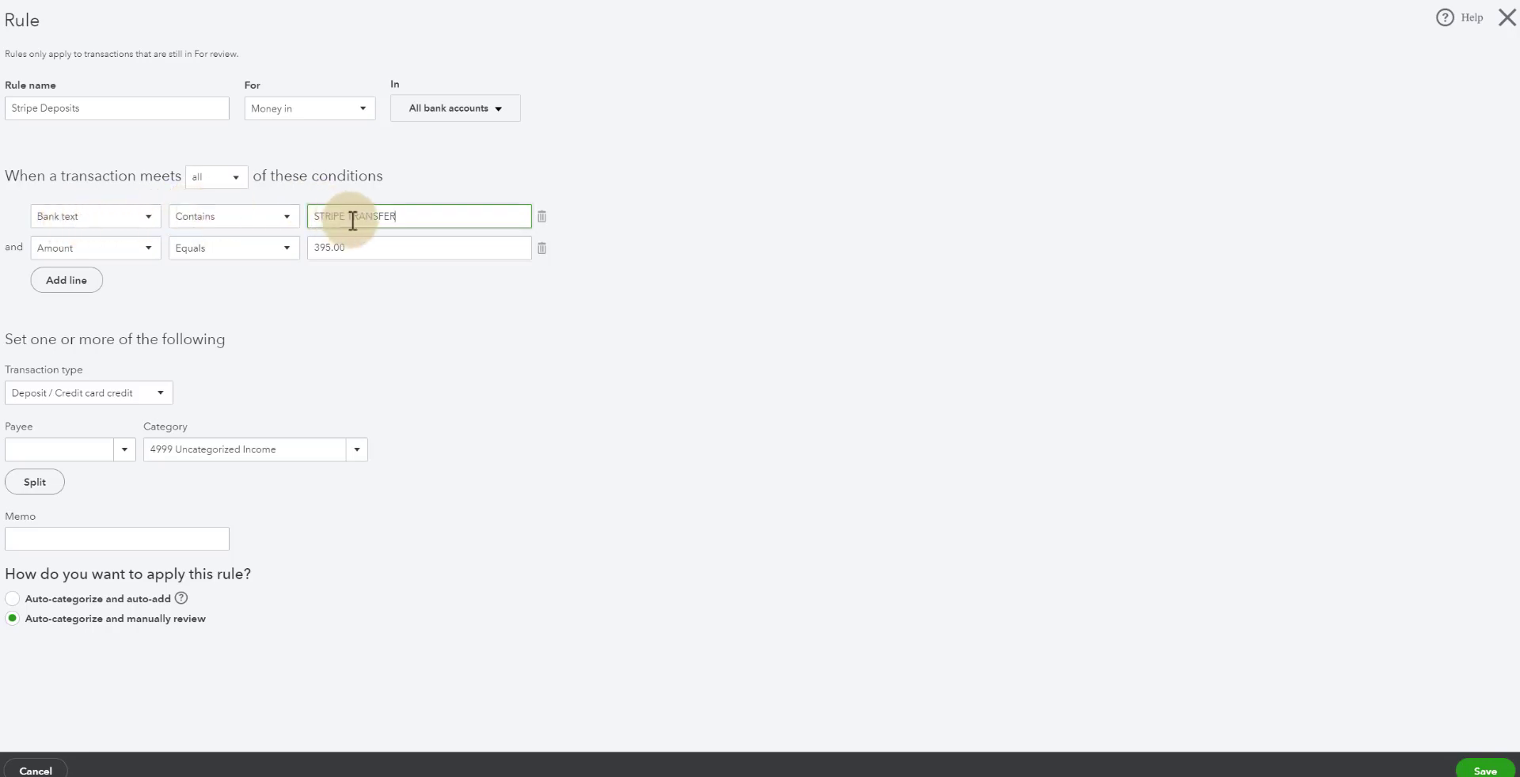
{"action": "left_click", "coordinate": [543, 249]}
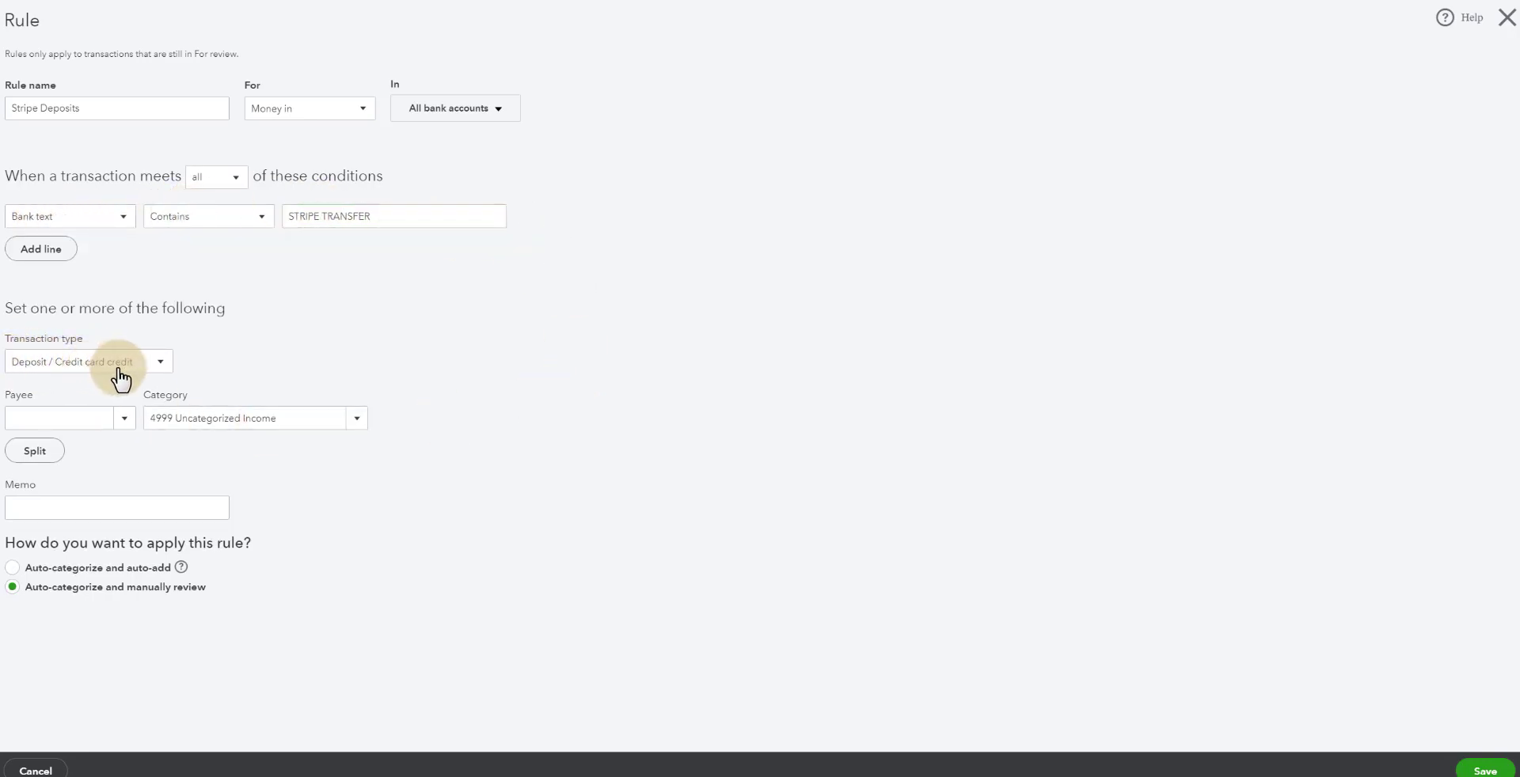
- Assign the rule's category to 1999 Sales Clearing and save the rule
{"action": "left_click", "coordinate": [253, 420]}
{"action": "type", "text": "1999 Sales Clearing"}
{"action": "left_click", "coordinate": [252, 470]}
{"action": "left_click", "coordinate": [1486, 768]}
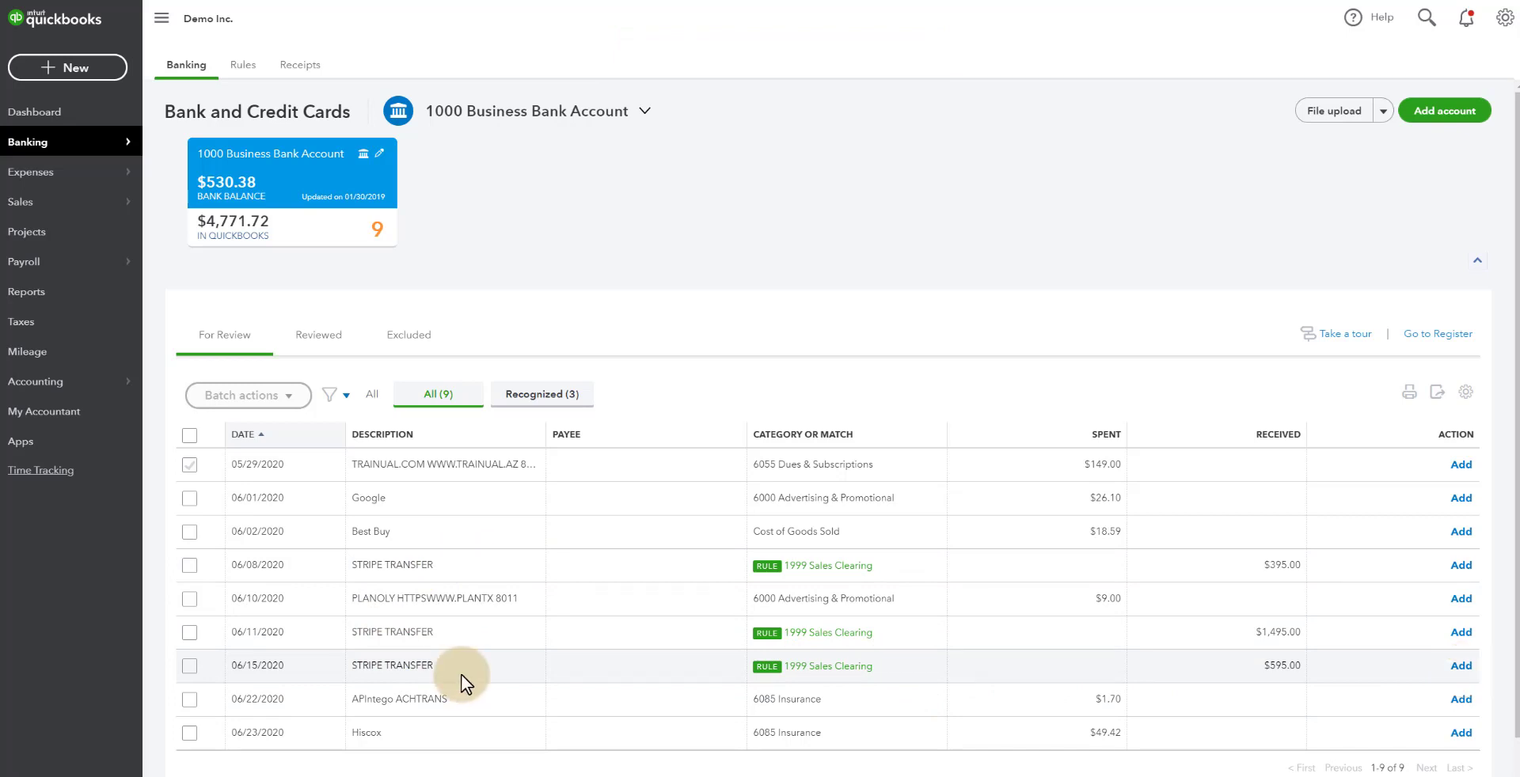
- Set the Stripe Deposits rule applied to the 06/11/2020 STRIPE TRANSFER to auto-categorize and auto-add, and save the rule
{"action": "left_click", "coordinate": [487, 635]}
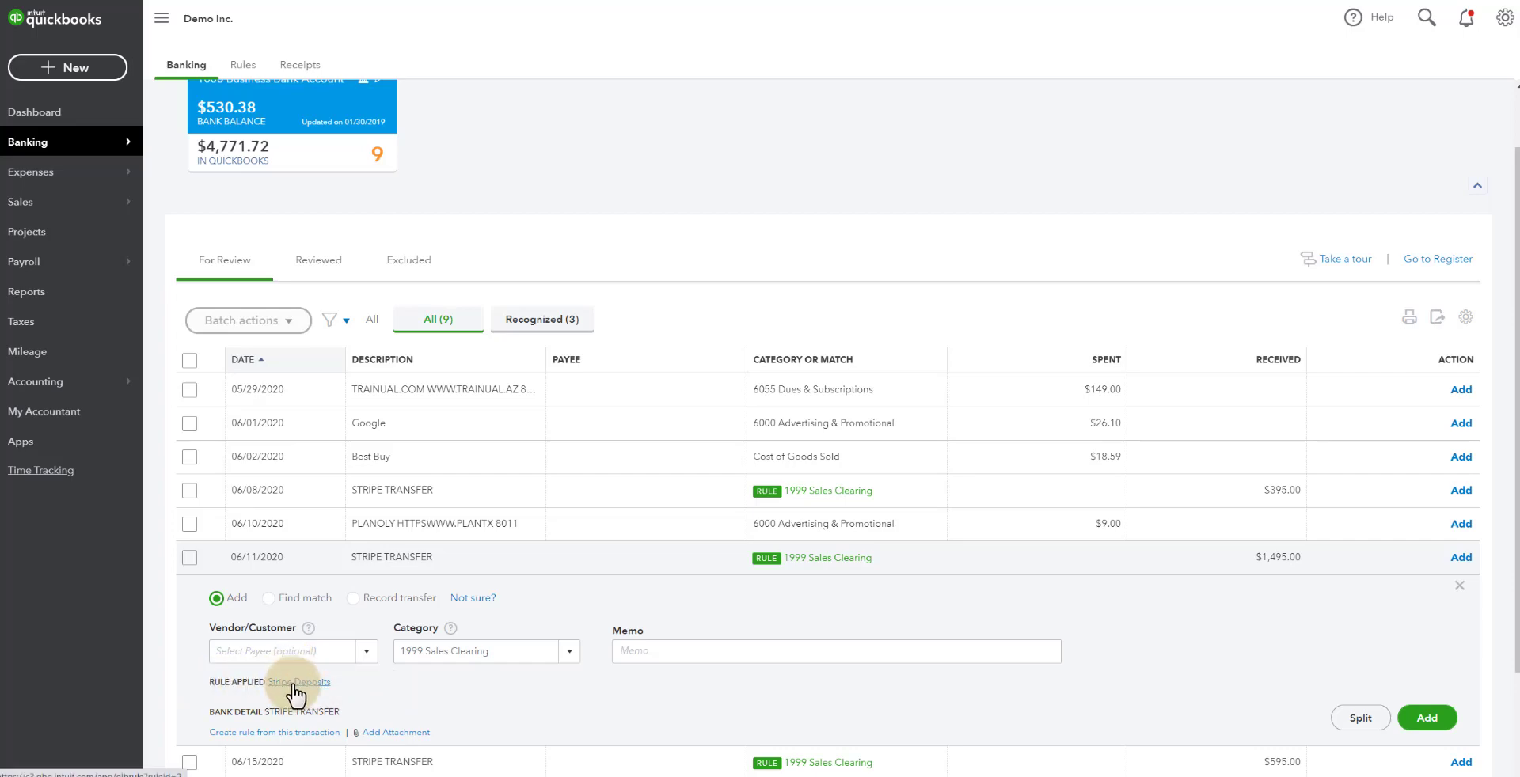
{"action": "left_click", "coordinate": [304, 684]}
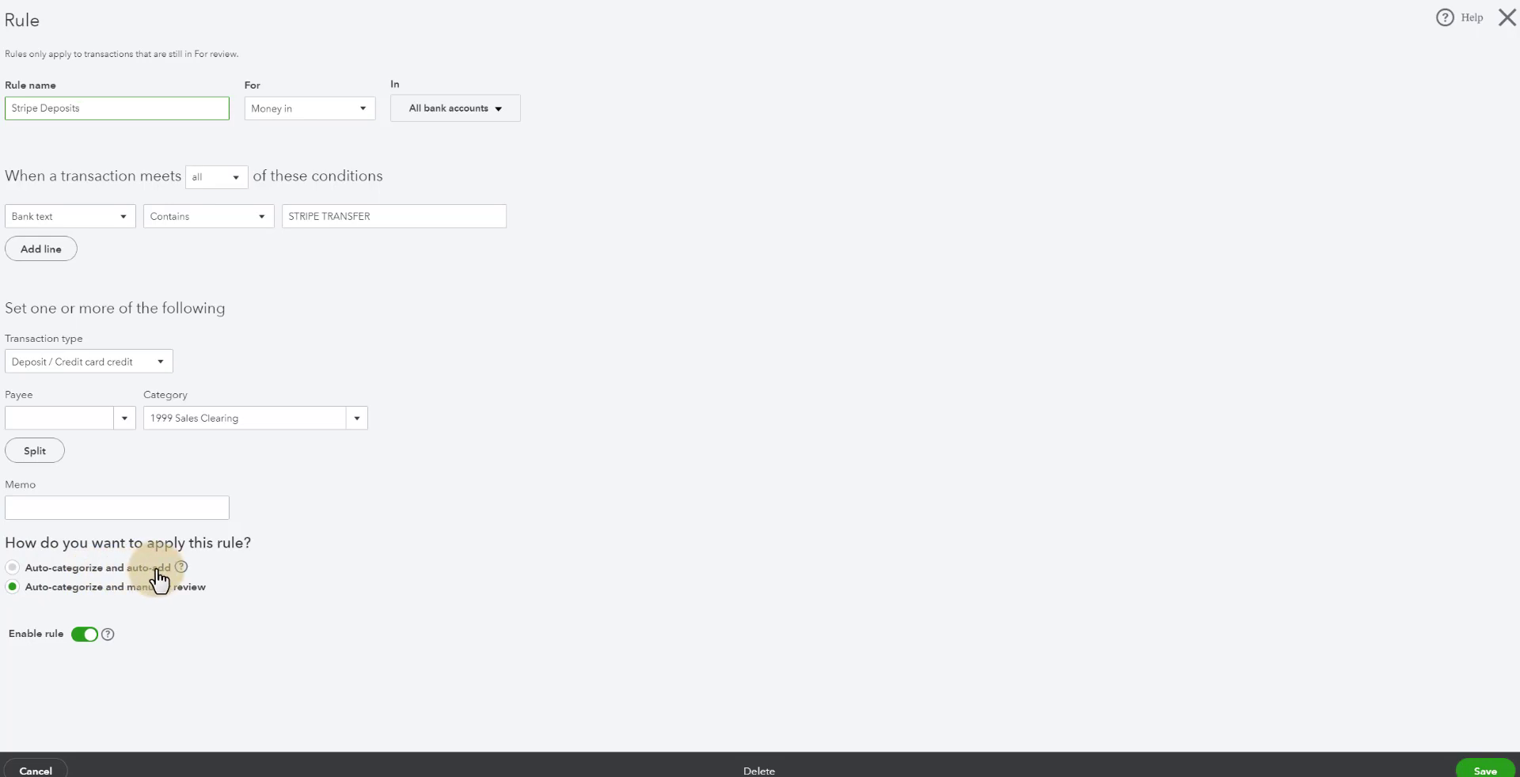
{"action": "left_click", "coordinate": [12, 568]}
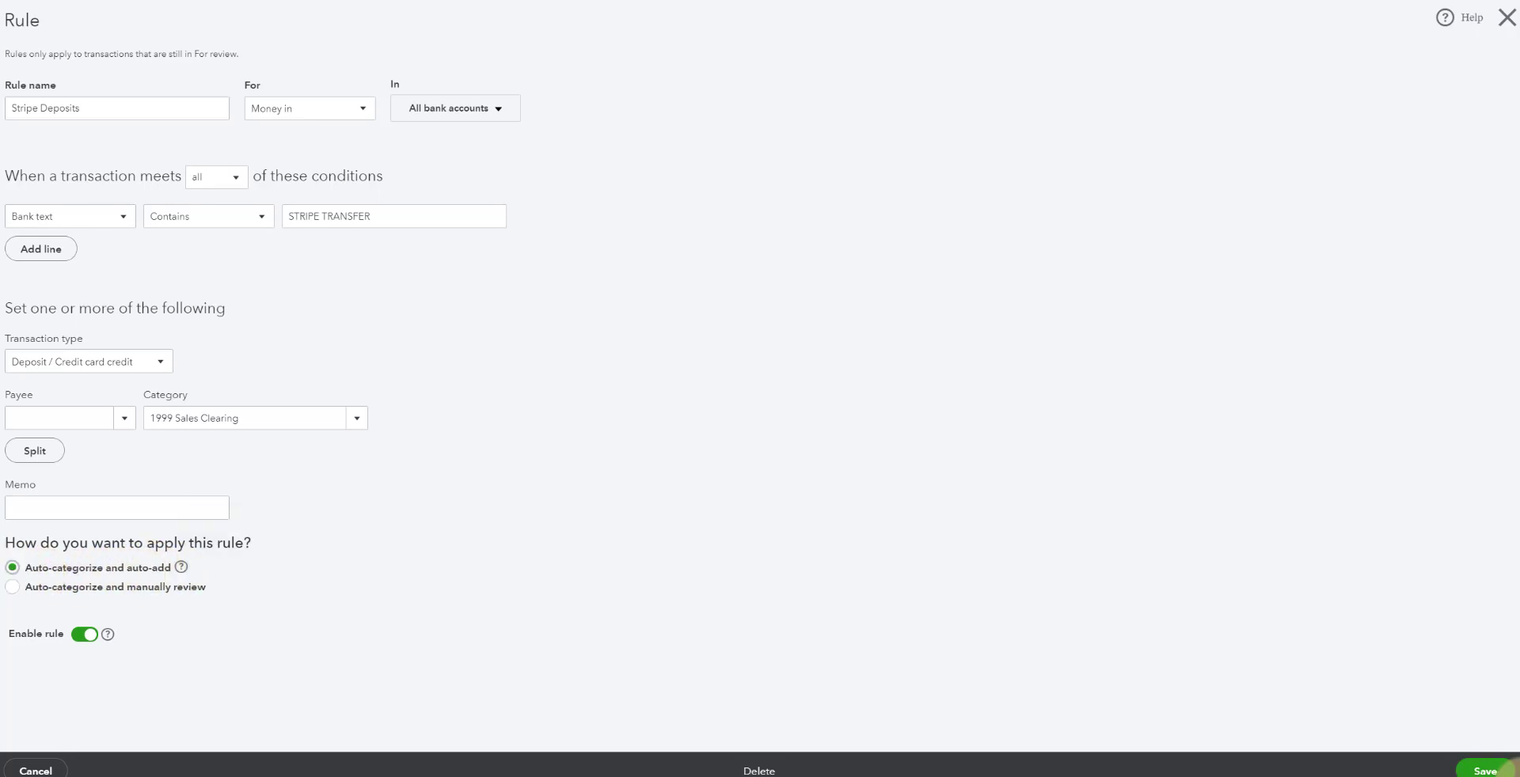
{"action": "left_click", "coordinate": [1485, 768]}
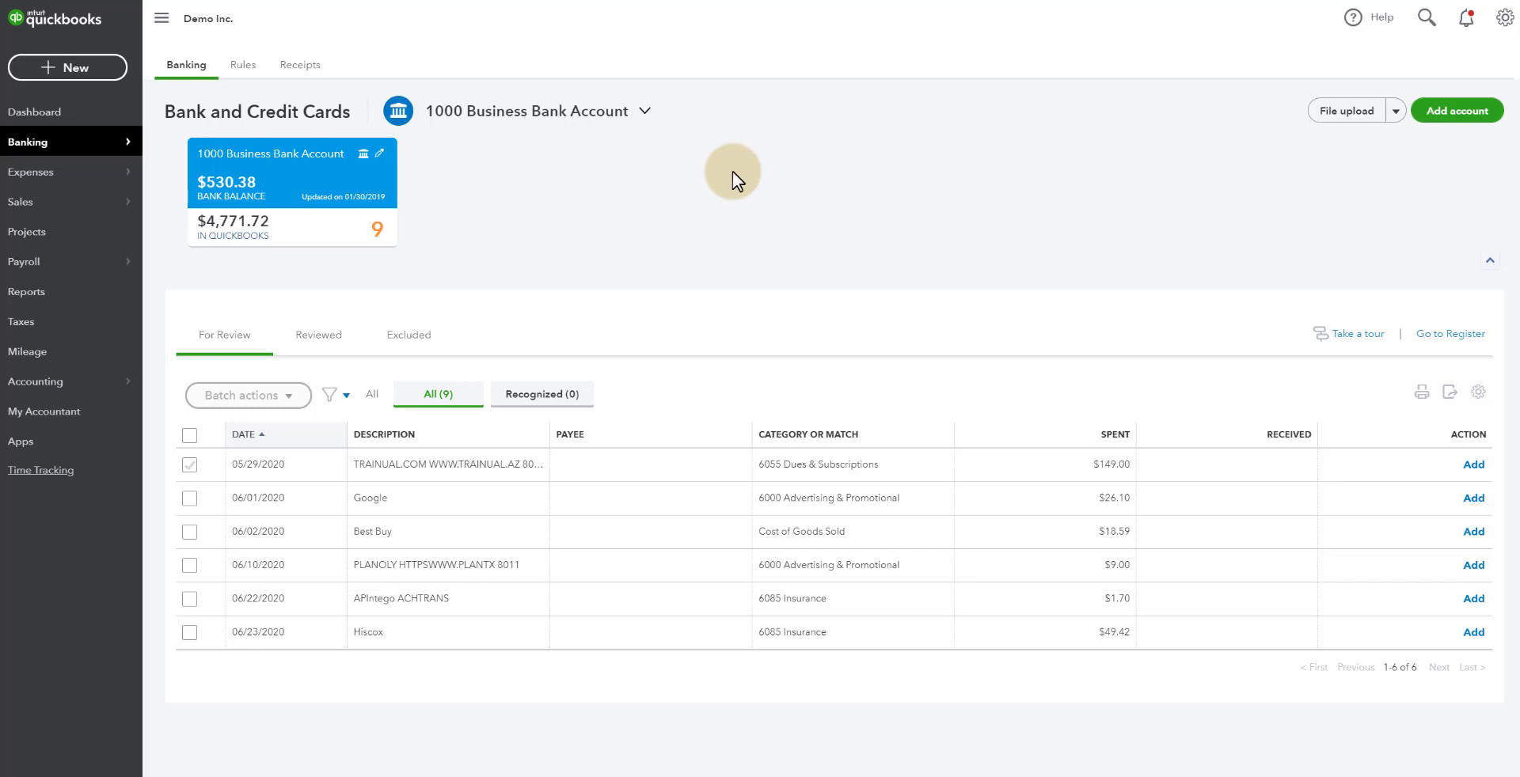
- Open the Balance Sheet report and view the transactions behind the 1999 Sales Clearing balance
{"action": "left_click", "coordinate": [32, 293]}
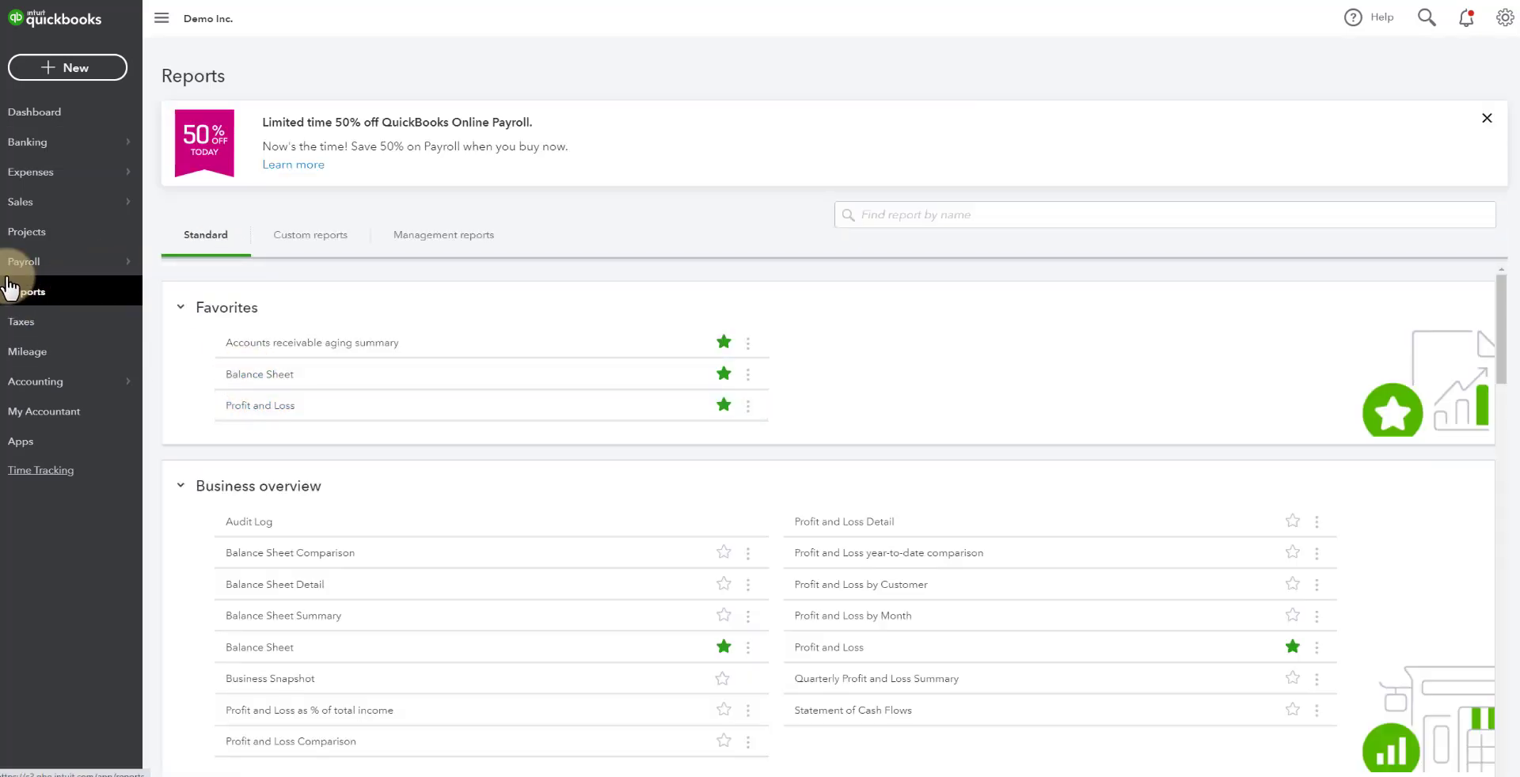
{"action": "left_click", "coordinate": [252, 374]}
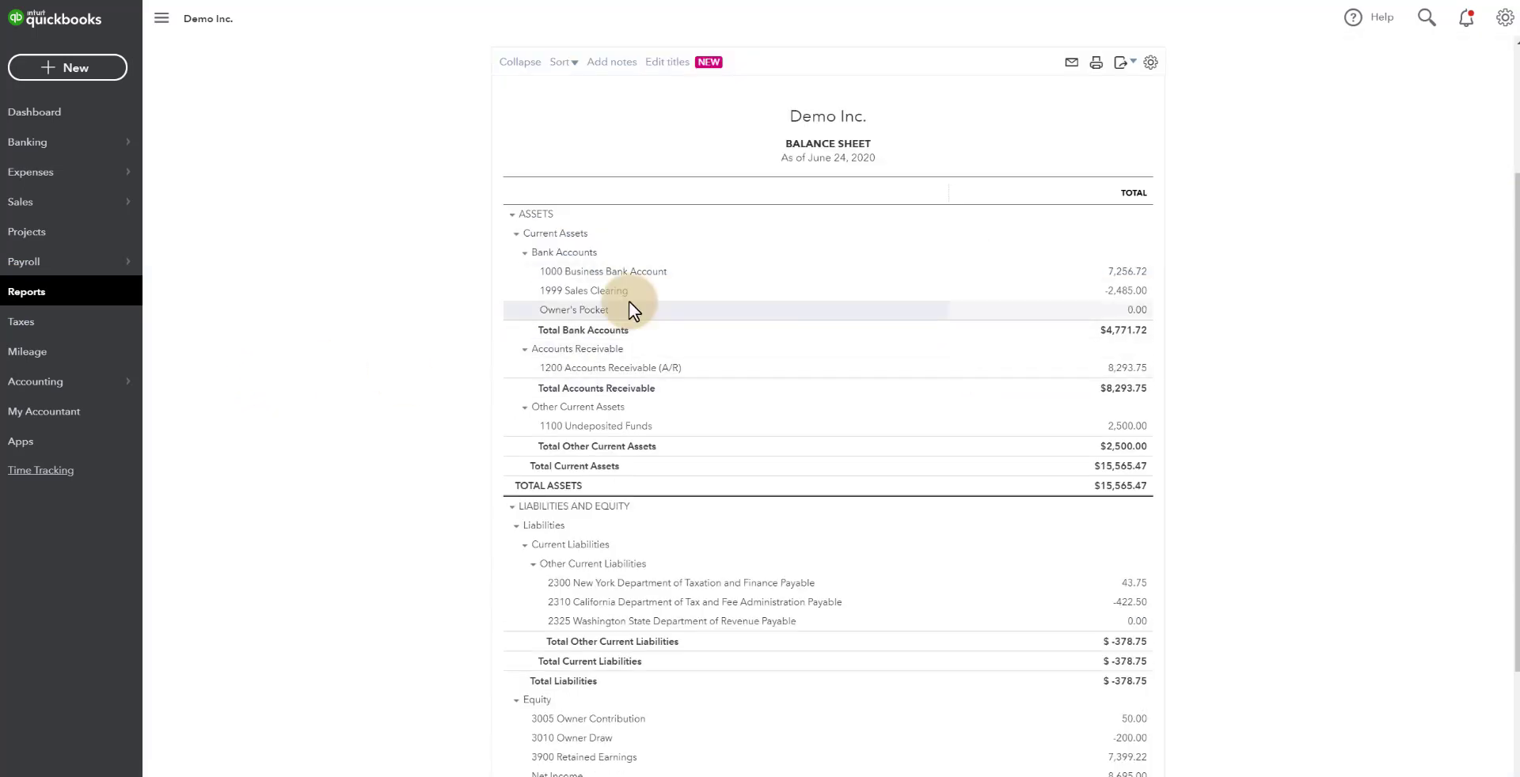
{"action": "left_click", "coordinate": [1132, 293]}
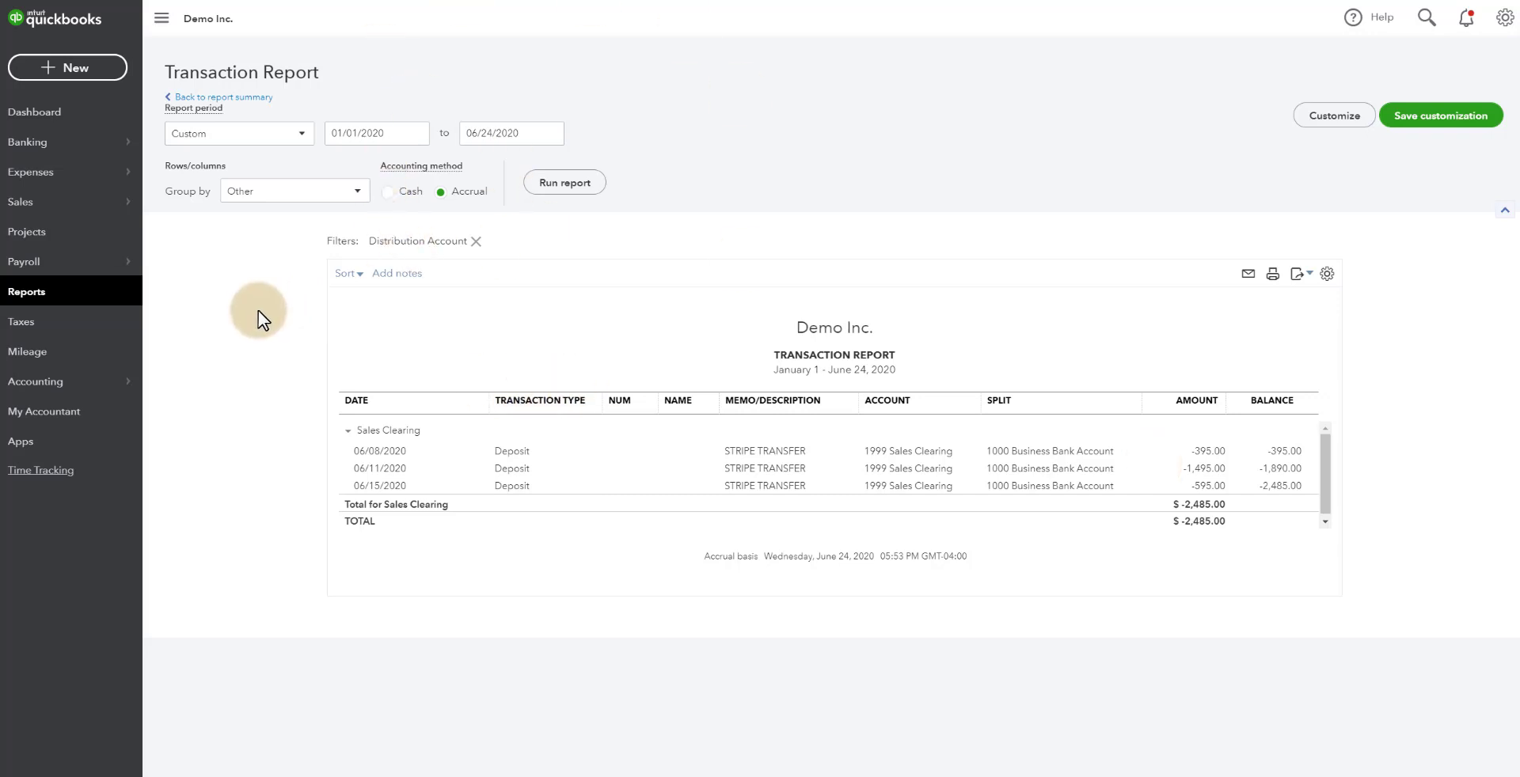
- Create a bank deposit that includes all the listed customer payments and date it 06/30/2020
{"action": "left_click", "coordinate": [77, 78]}
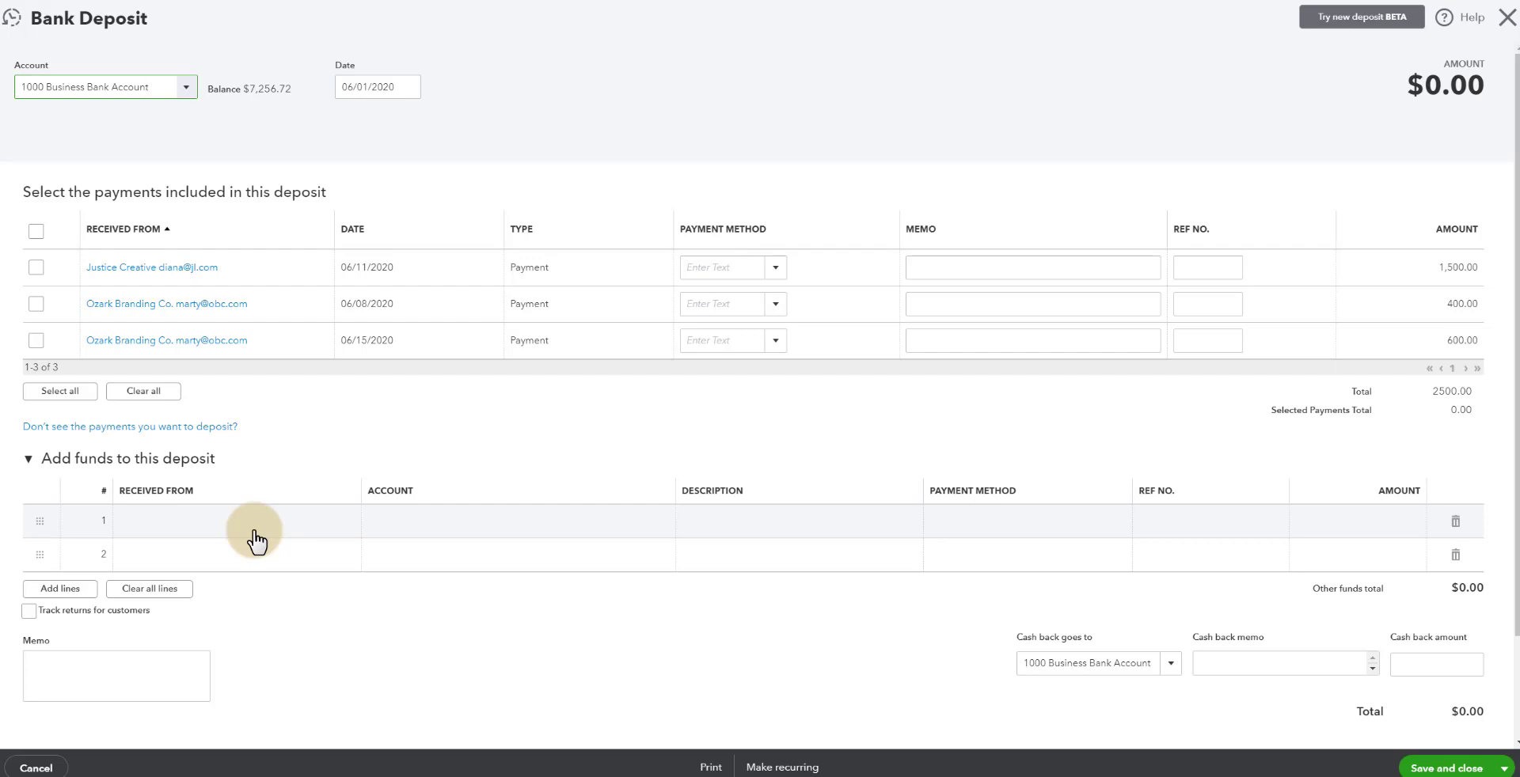
{"action": "left_click", "coordinate": [37, 231]}
{"action": "left_click", "coordinate": [417, 87]}
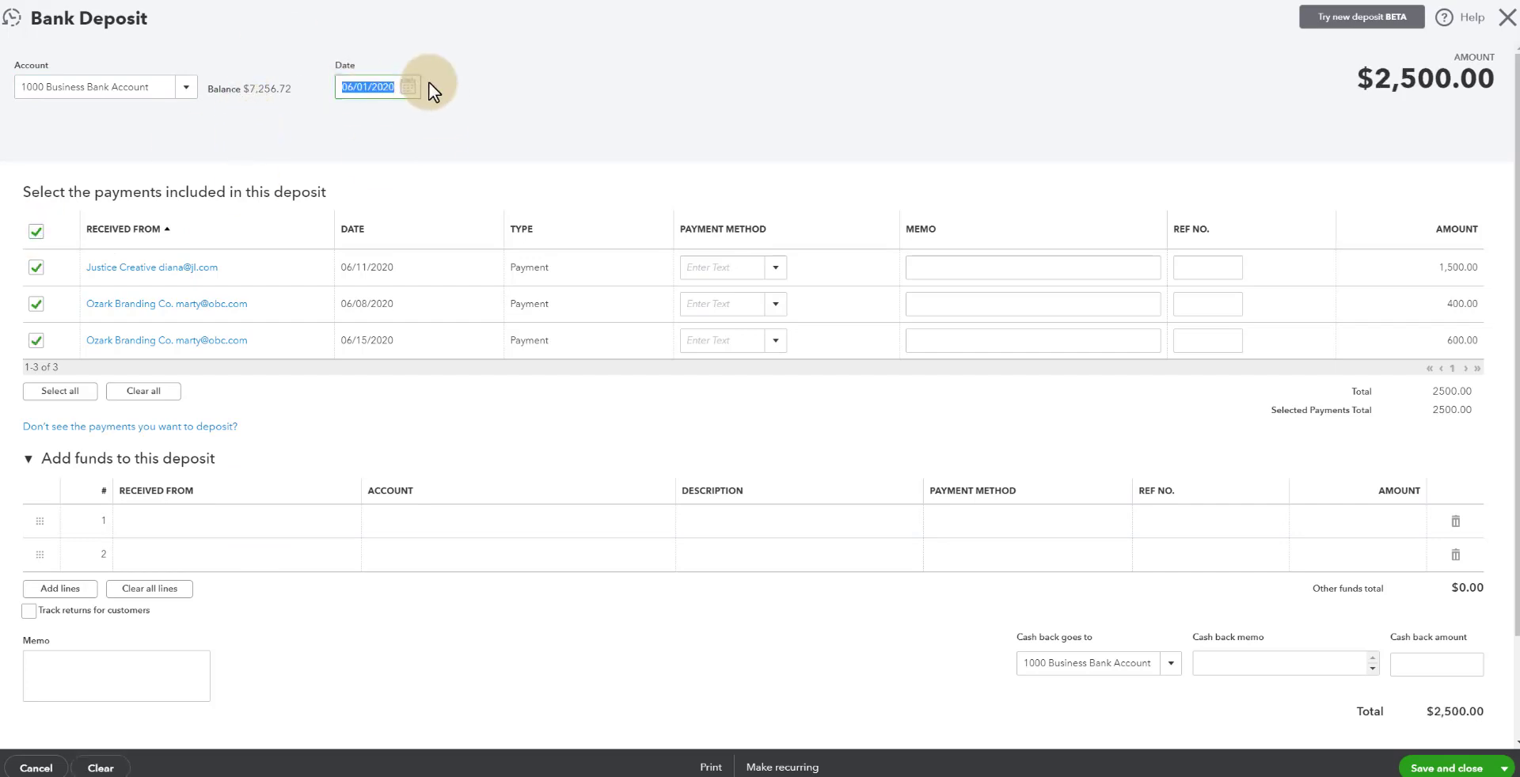
{"action": "type", "text": "6/30/2020"}
- Set 1999 Sales Clearing as the account receiving the deposit, and save the deposit
{"action": "left_click_drag", "start_coordinate": [31, 19], "coordinate": [163, 23]}
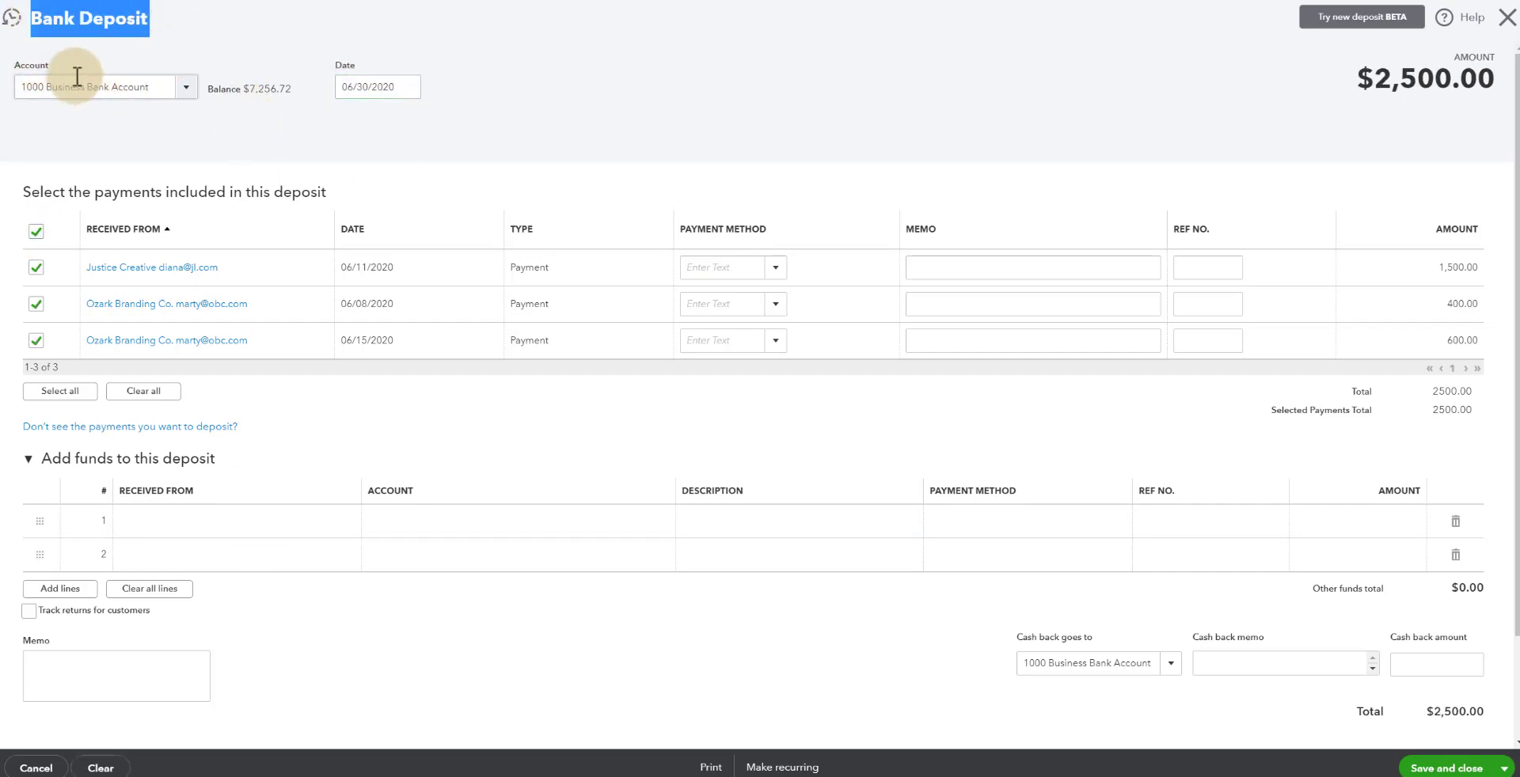
{"action": "left_click", "coordinate": [185, 88]}
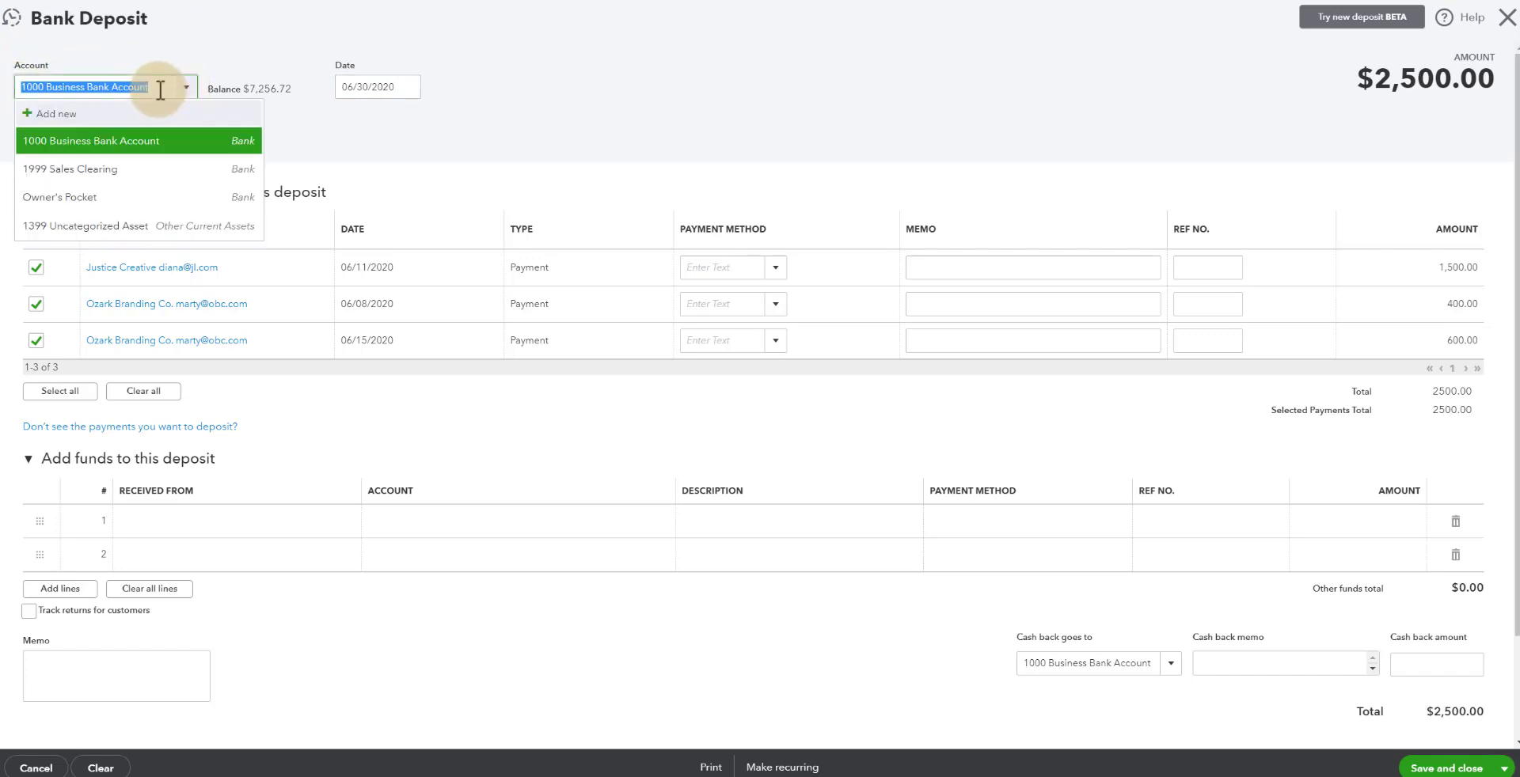
{"action": "left_click", "coordinate": [68, 163]}
{"action": "left_click", "coordinate": [1452, 765]}
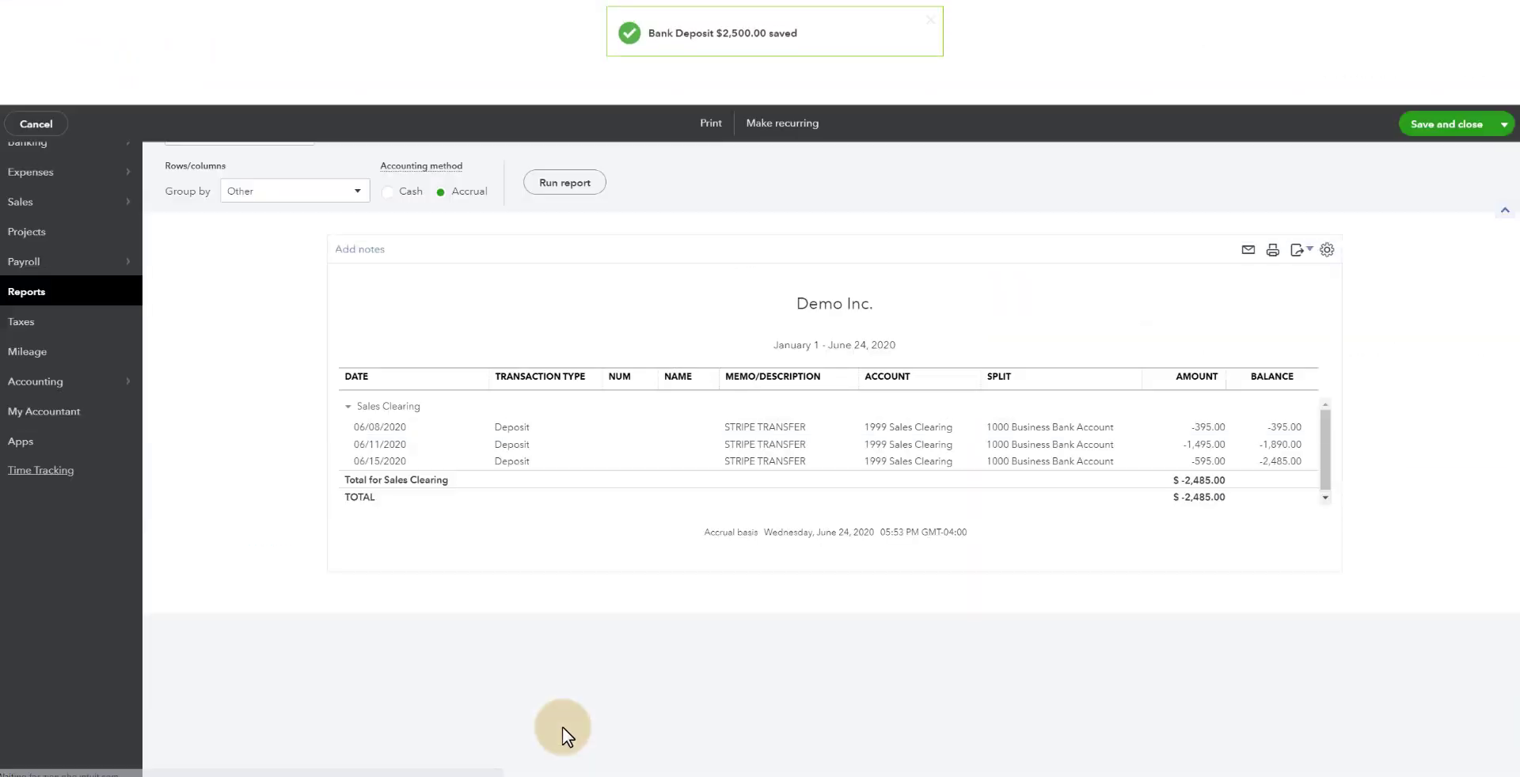
- Show the Sales Clearing transaction report on a cash basis for the whole year, 01/01/2020 to 12/31/2020
{"action": "left_click", "coordinate": [401, 190]}
{"action": "left_click", "coordinate": [551, 133]}
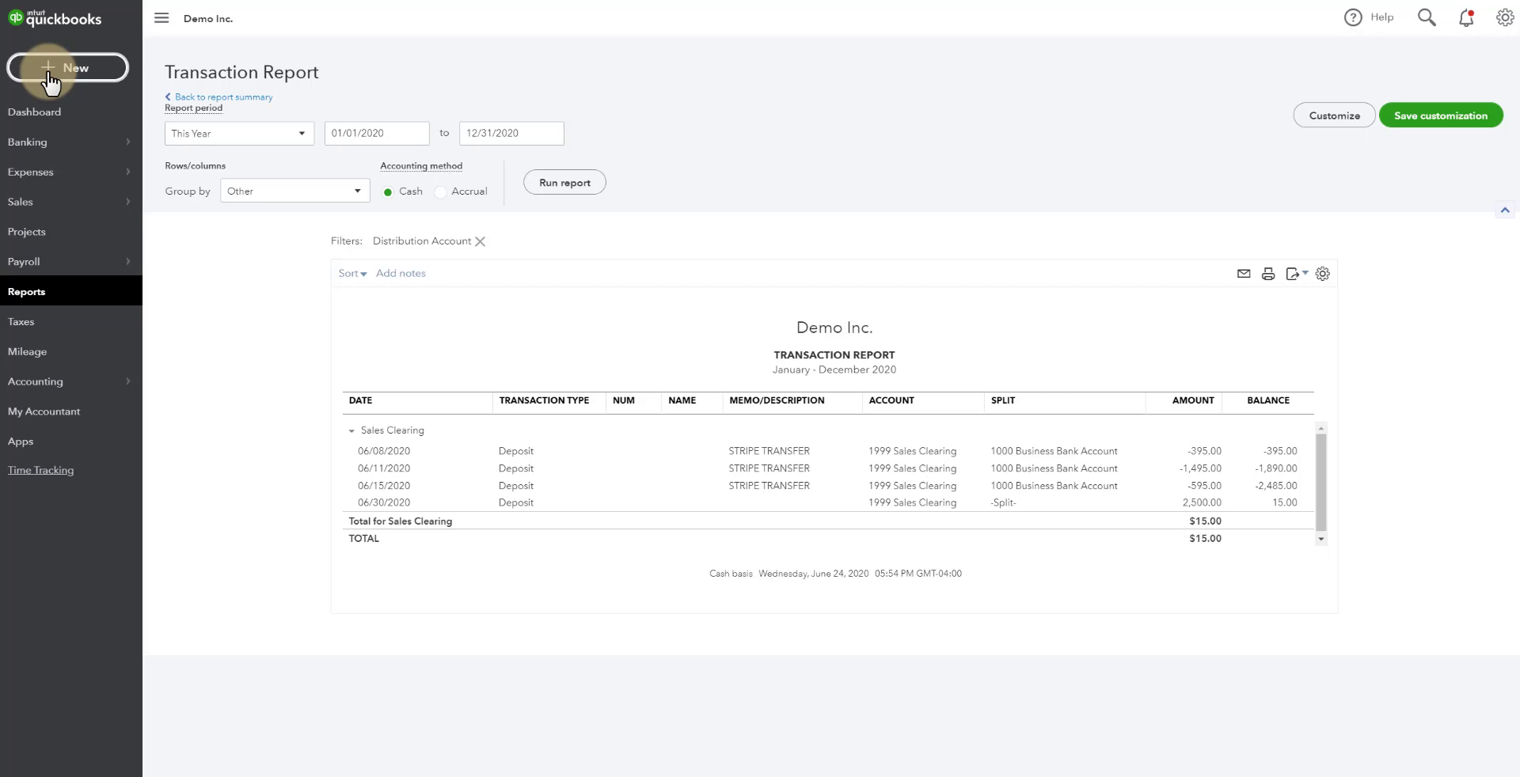
- Start a new expense with 1999 Sales Clearing as the payment account
{"action": "left_click", "coordinate": [49, 69]}
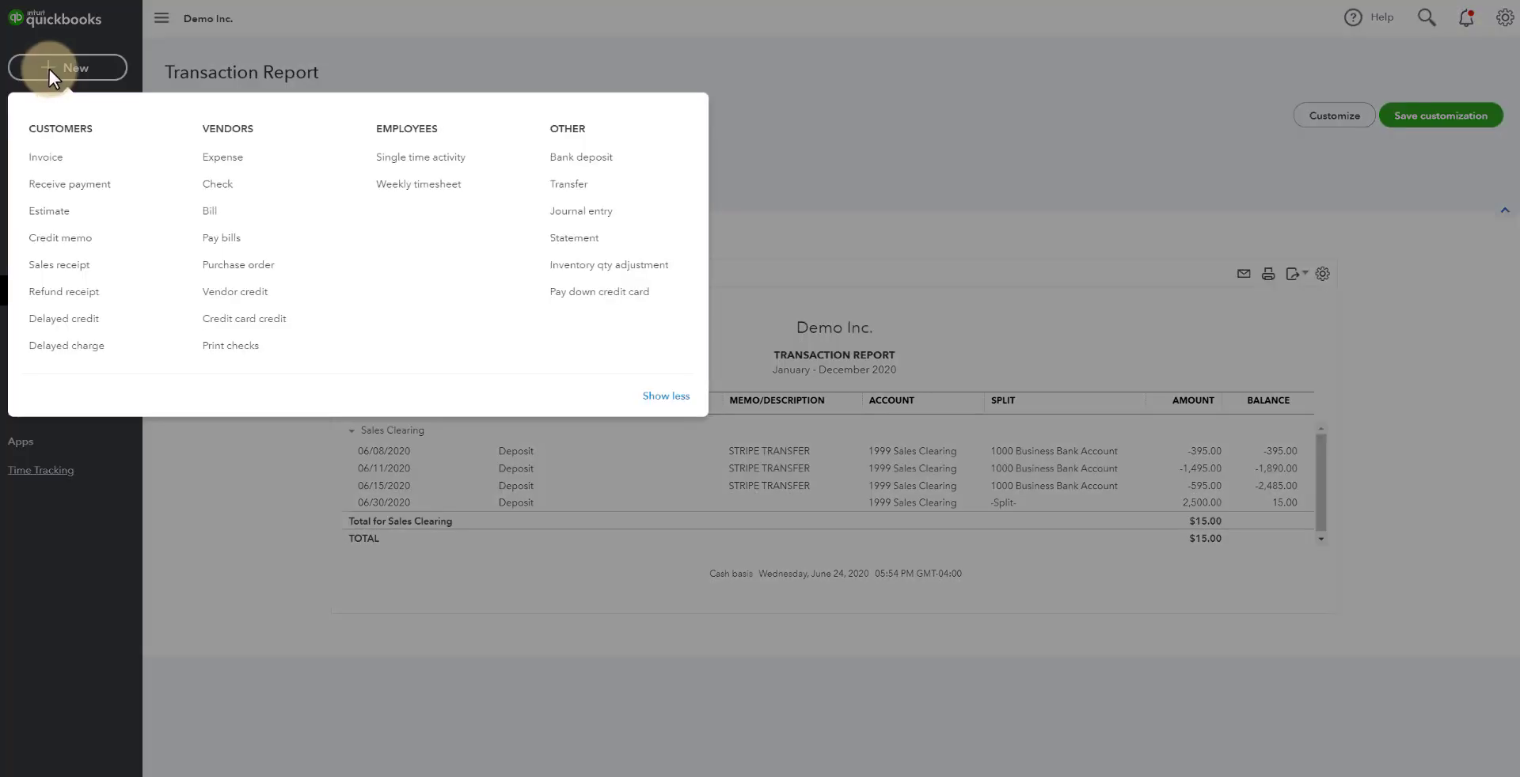
{"action": "left_click", "coordinate": [227, 157]}
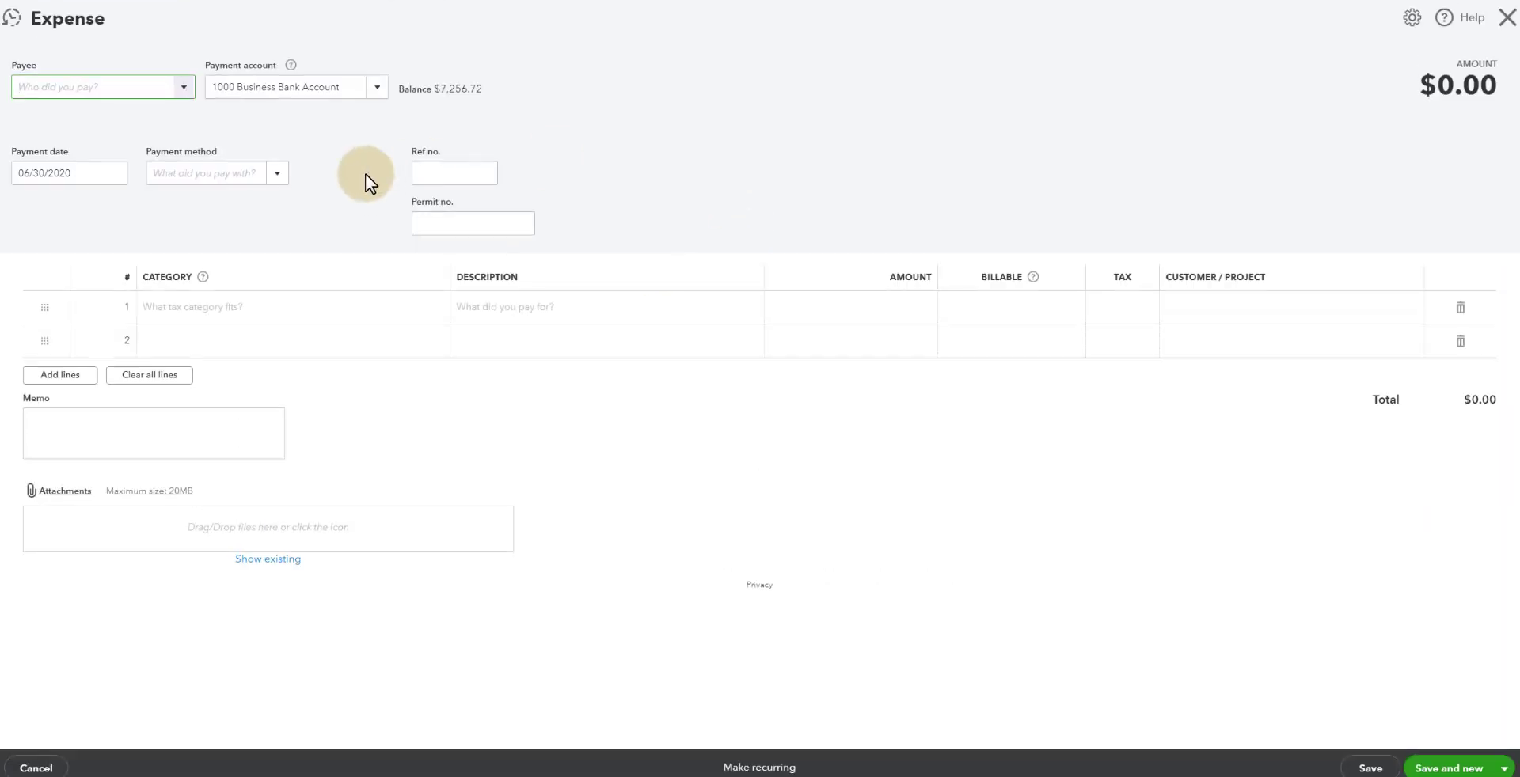
{"action": "left_click", "coordinate": [382, 96]}
{"action": "left_click", "coordinate": [386, 228]}
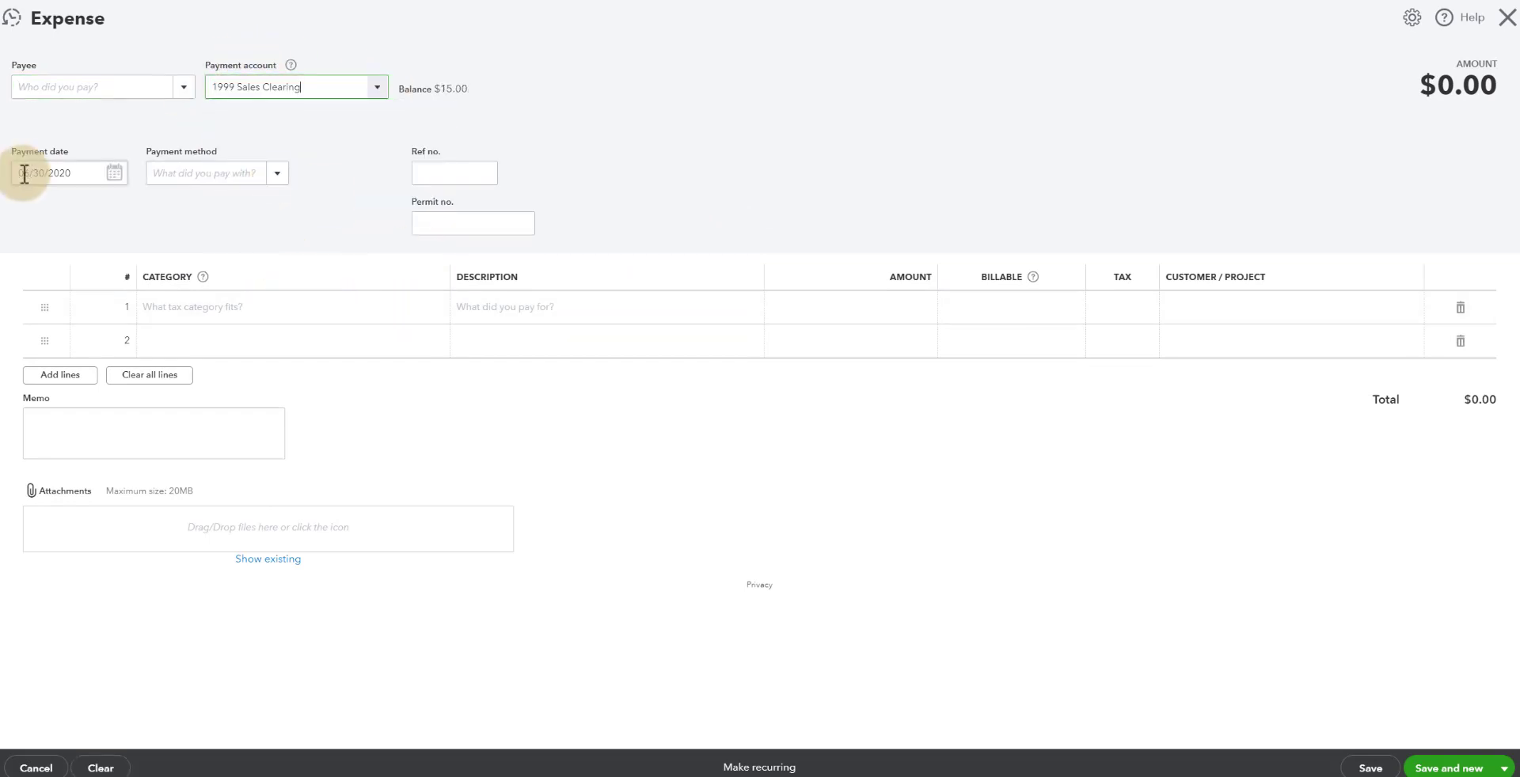
- Add an expense line for 6025 Bank & Merchant Fees described as Stripe Fees June for 15.00, and save the expense
{"action": "left_click", "coordinate": [379, 309]}
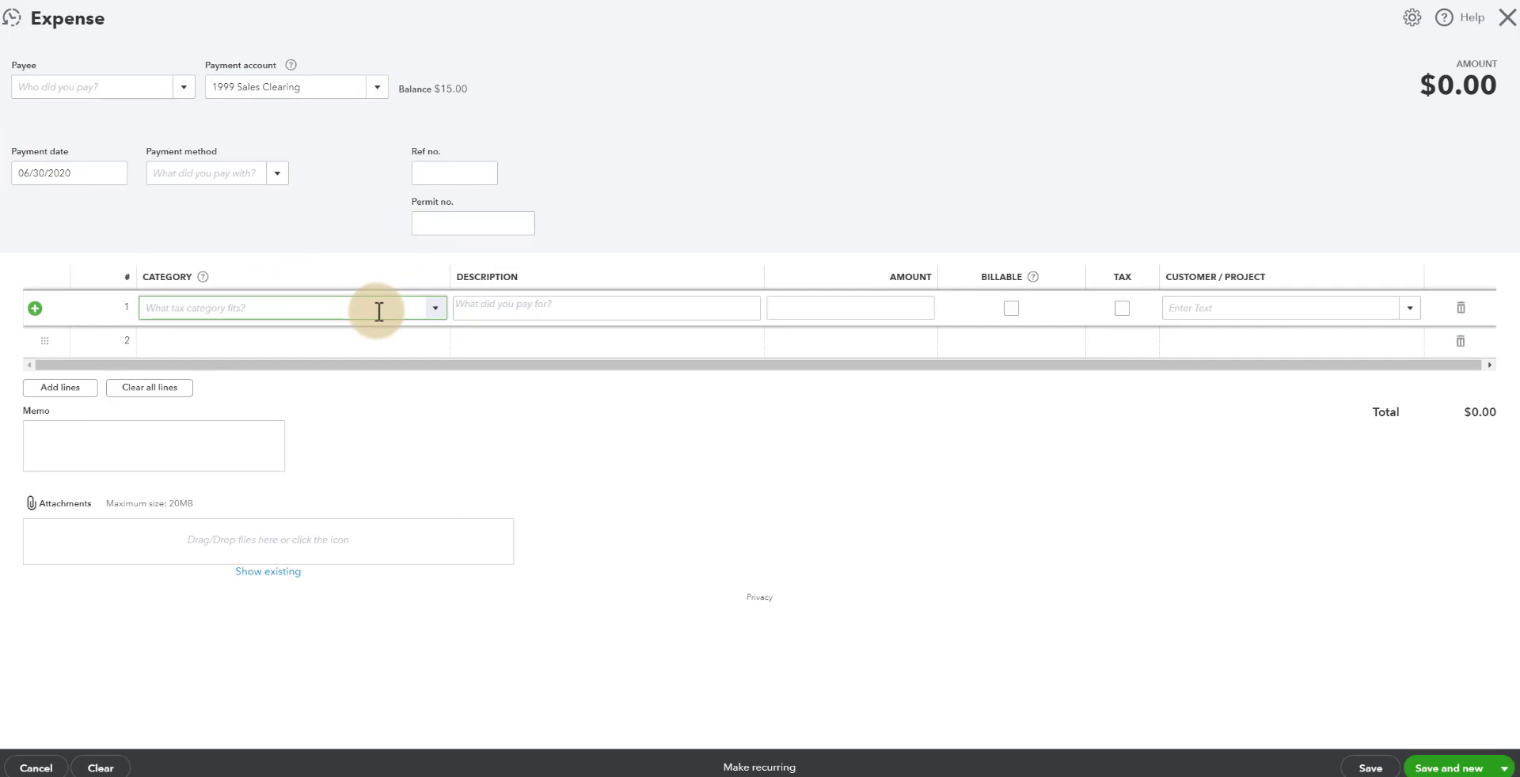
{"action": "type", "text": "6025"}
{"action": "left_click", "coordinate": [488, 310]}
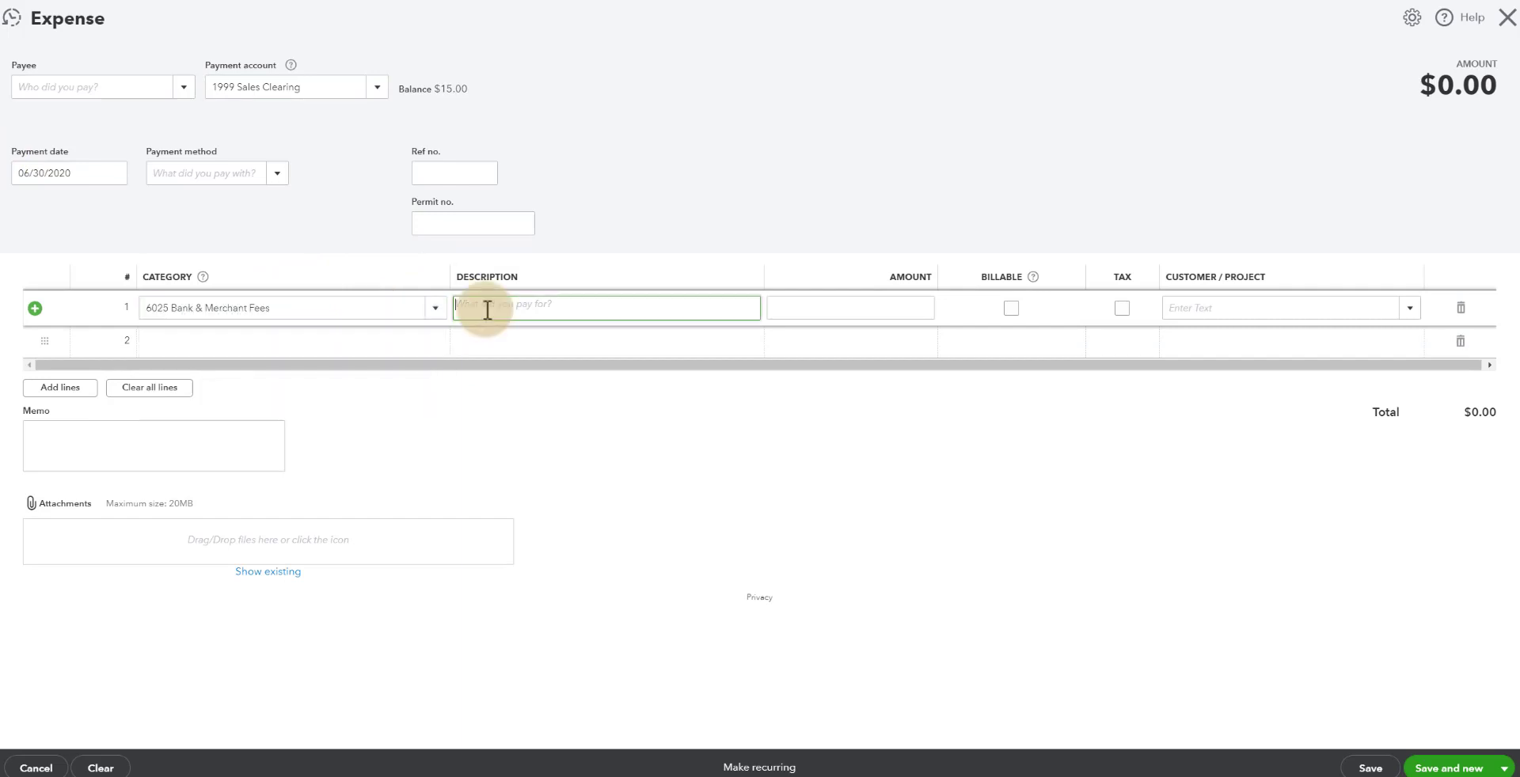
{"action": "type", "text": "Stripe fees June"}
{"action": "key", "text": "Tab"}
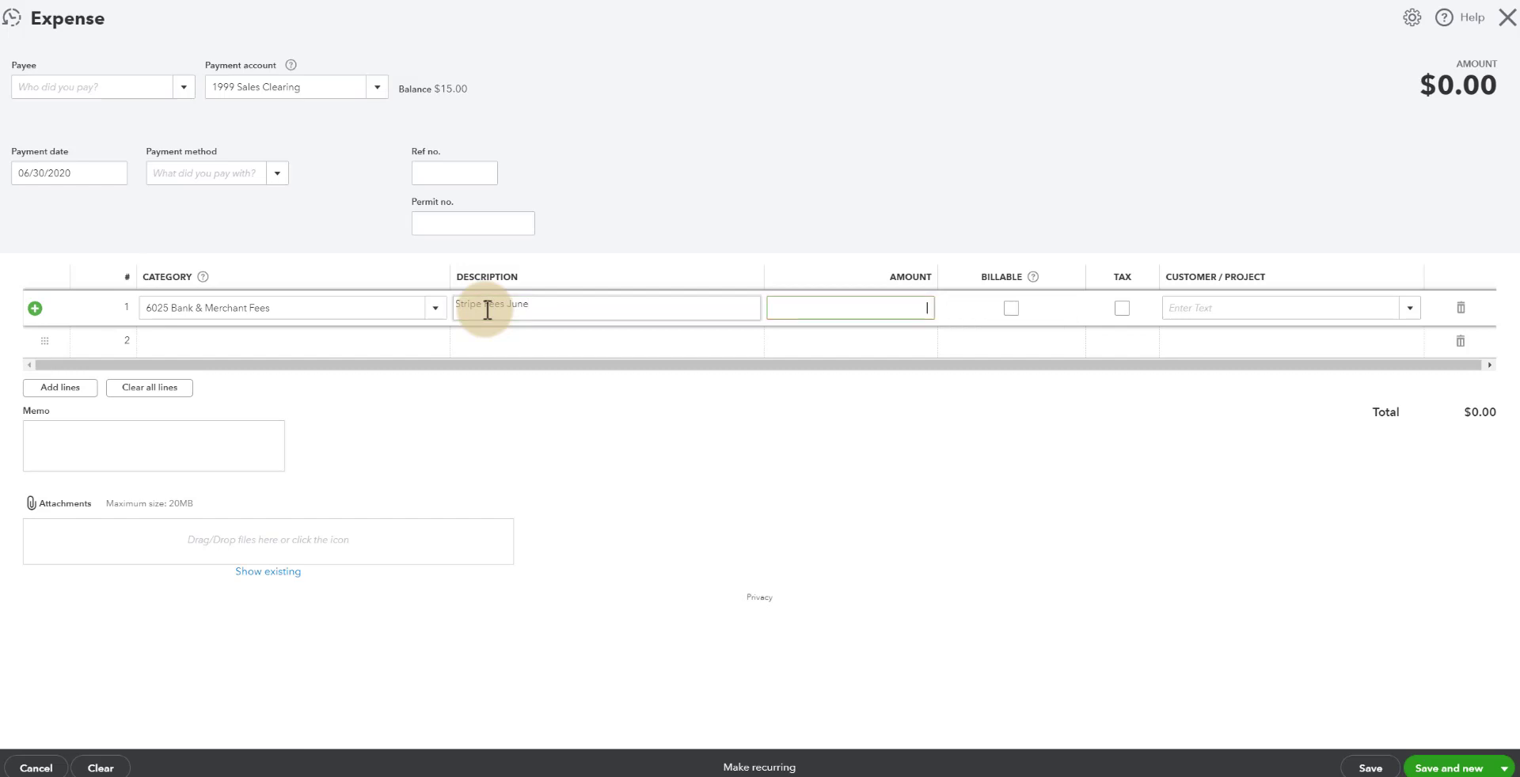
{"action": "type", "text": "15.00"}
{"action": "left_click", "coordinate": [1504, 767]}
{"action": "left_click", "coordinate": [1447, 743]}
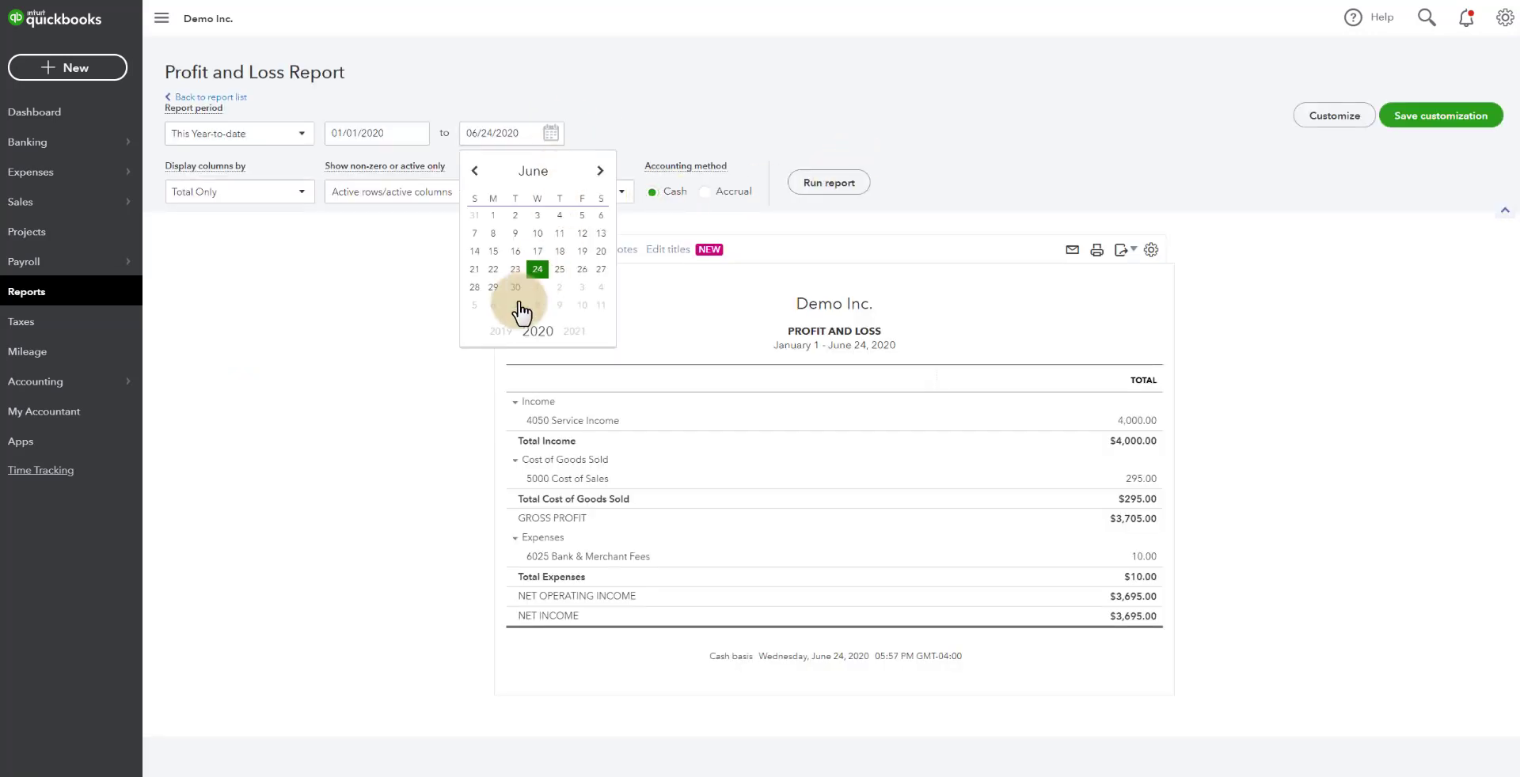
- Extend the Profit and Loss report to 06/30/2020 and view the transactions behind 6025 Bank & Merchant Fees
{"action": "left_click", "coordinate": [516, 289]}
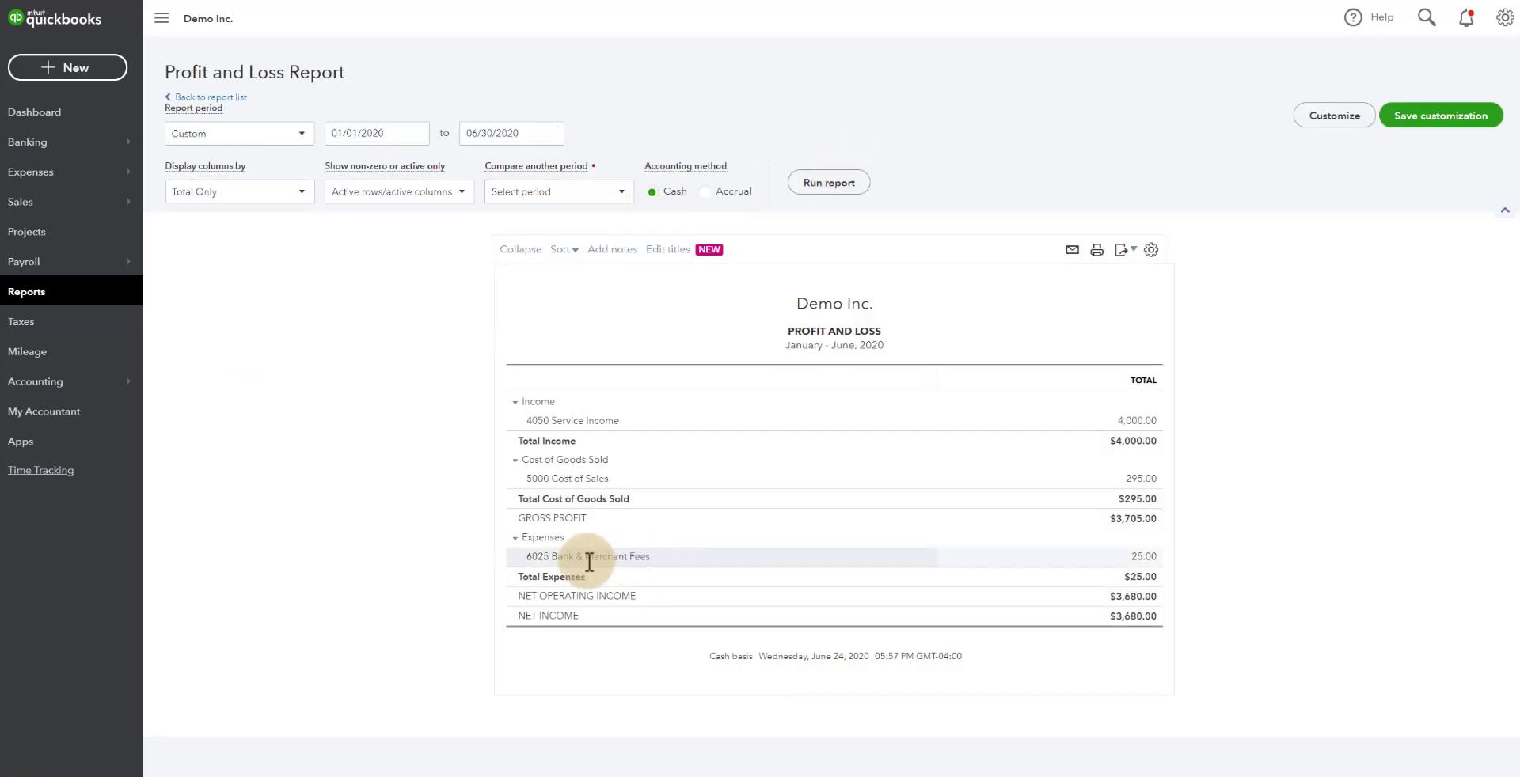
{"action": "left_click", "coordinate": [1144, 559]}
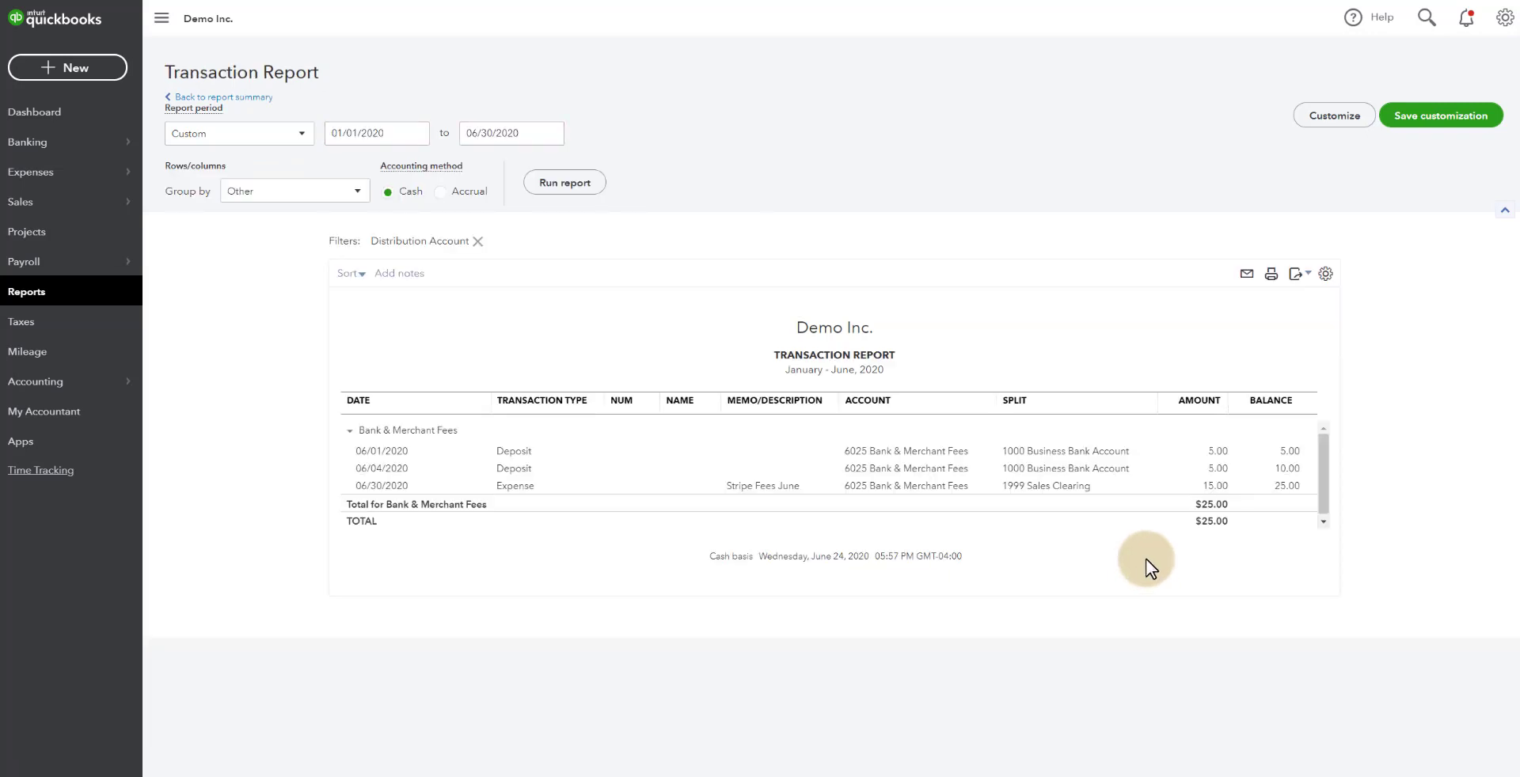